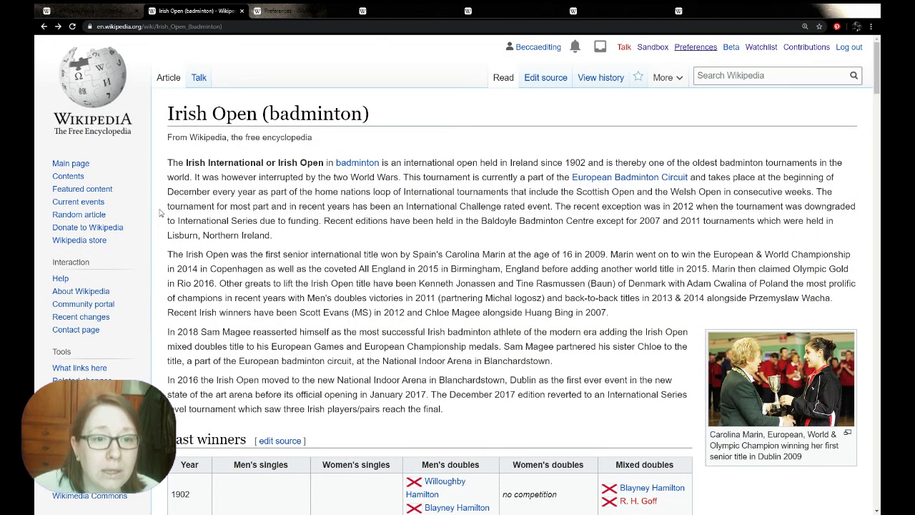
Examine the past winners table in the Irish Open (badminton) article for missing-article links in the years 1902 to 1927.
scroll(160, 213, down, 4)
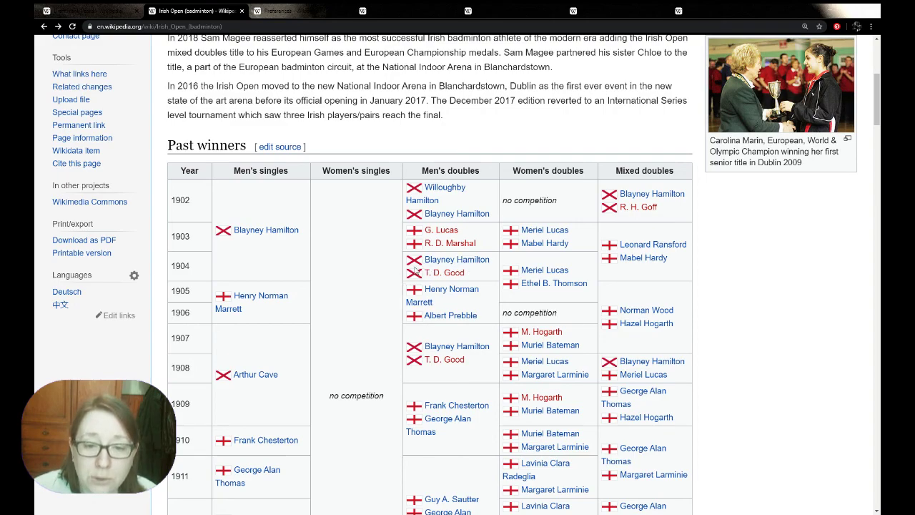
scroll(352, 292, down, 1)
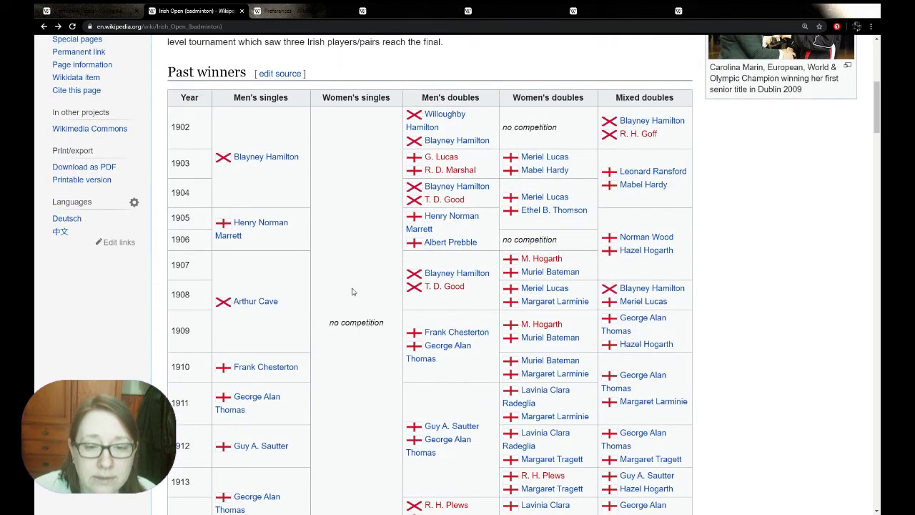
scroll(352, 292, down, 1)
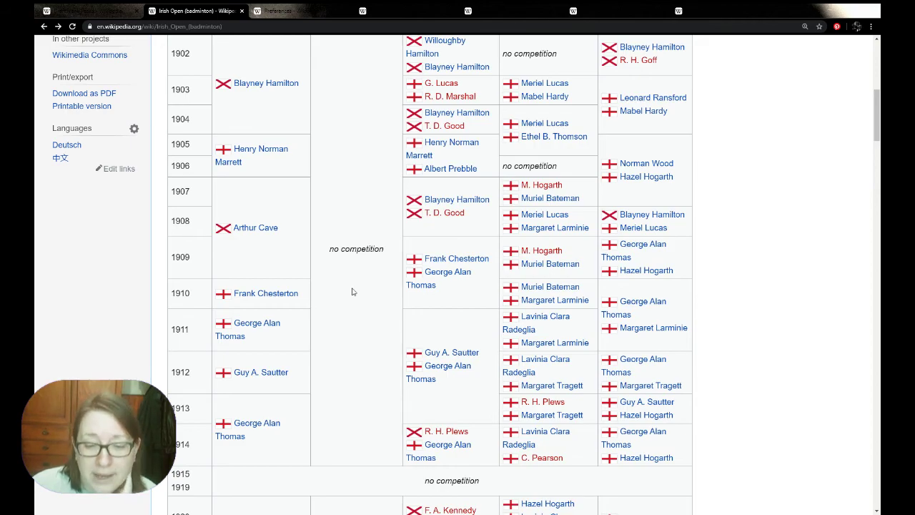
scroll(351, 292, down, 1)
scroll(357, 282, down, 1)
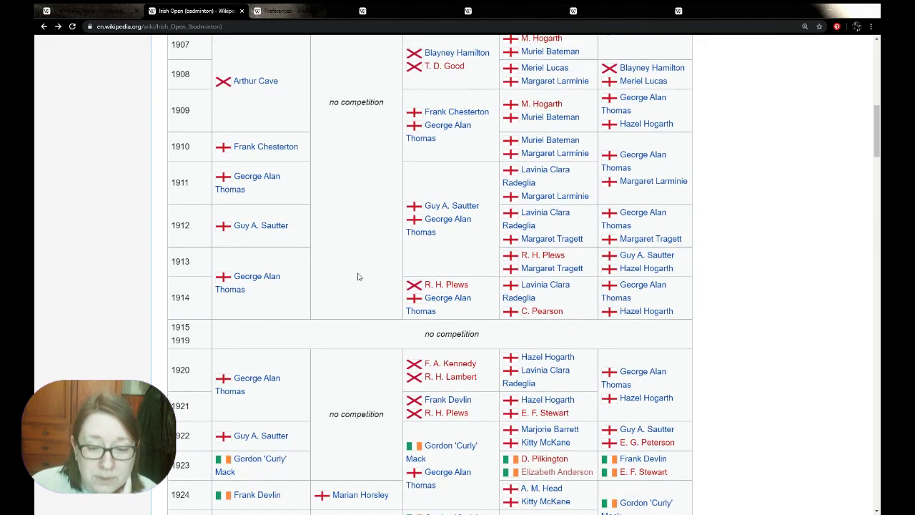
scroll(357, 277, down, 1)
scroll(350, 277, down, 1)
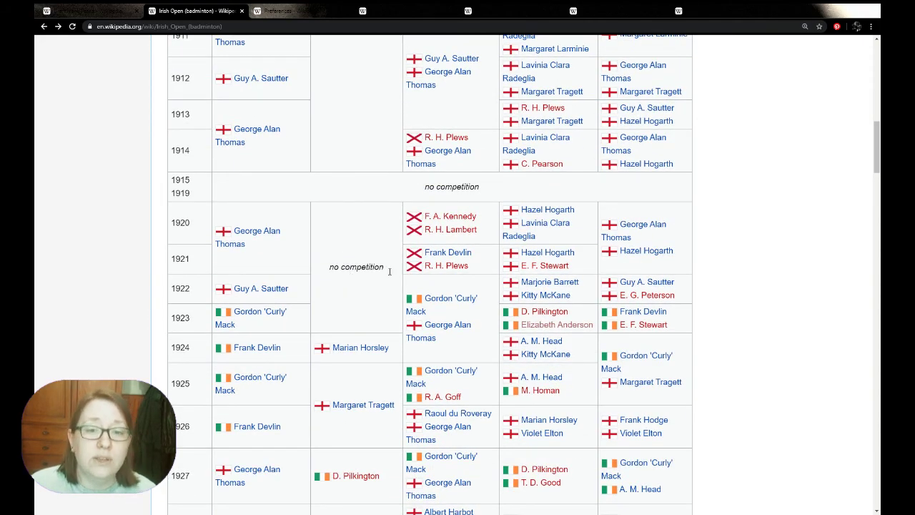
scroll(354, 272, up, 3)
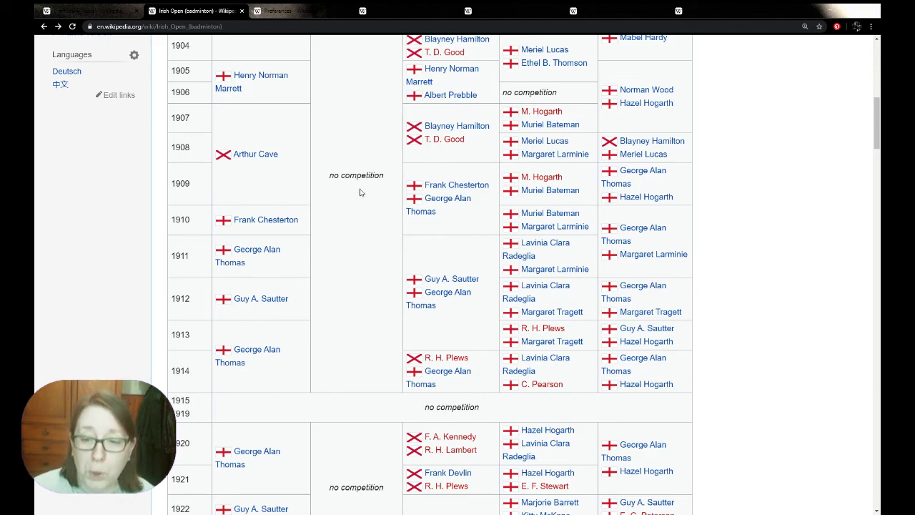
scroll(361, 192, down, 3)
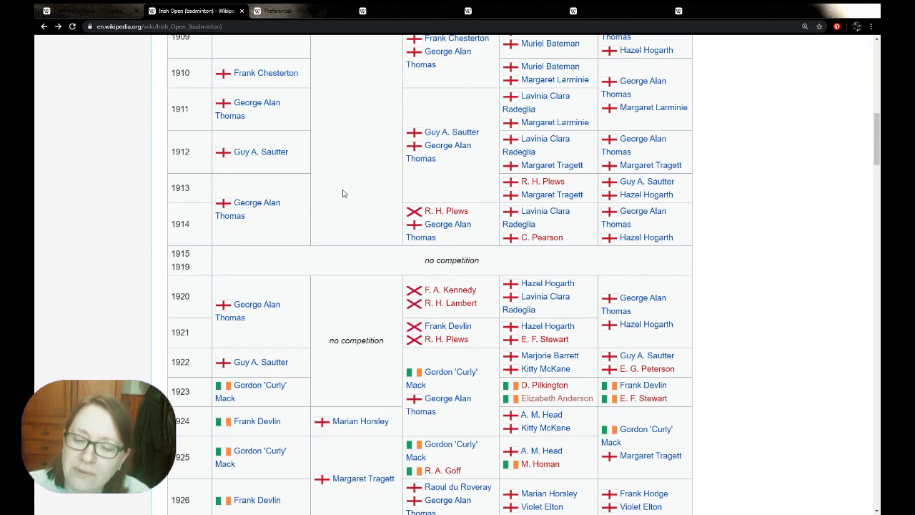
Open the missing-article link for Olive Wilson from the 1933 women's doubles winners.
scroll(342, 193, down, 4)
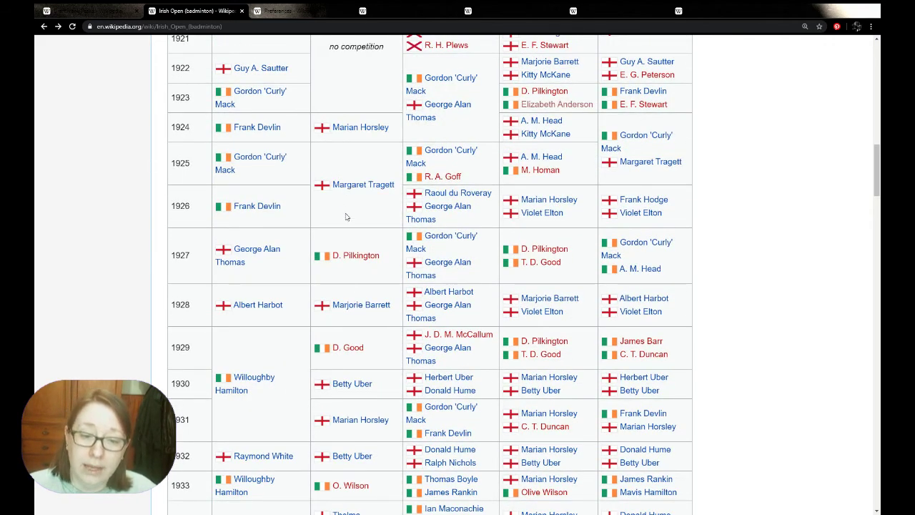
scroll(346, 217, down, 1)
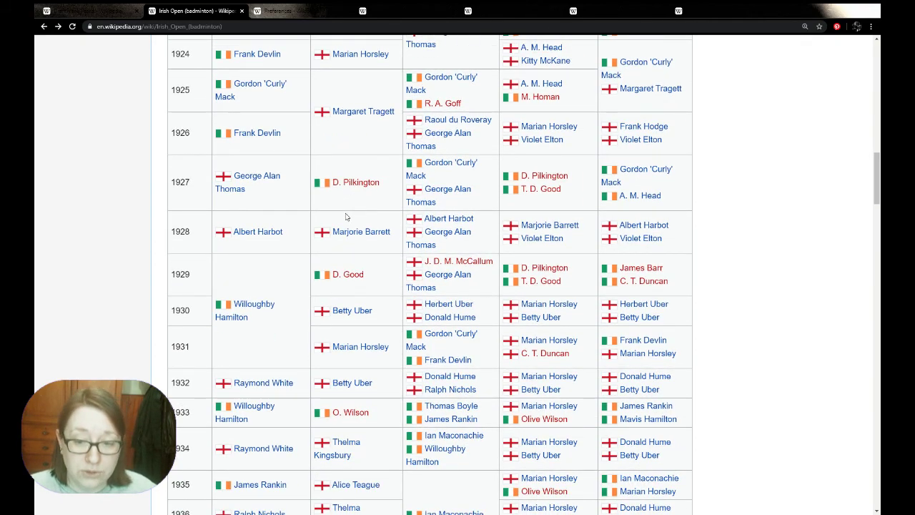
scroll(346, 217, down, 1)
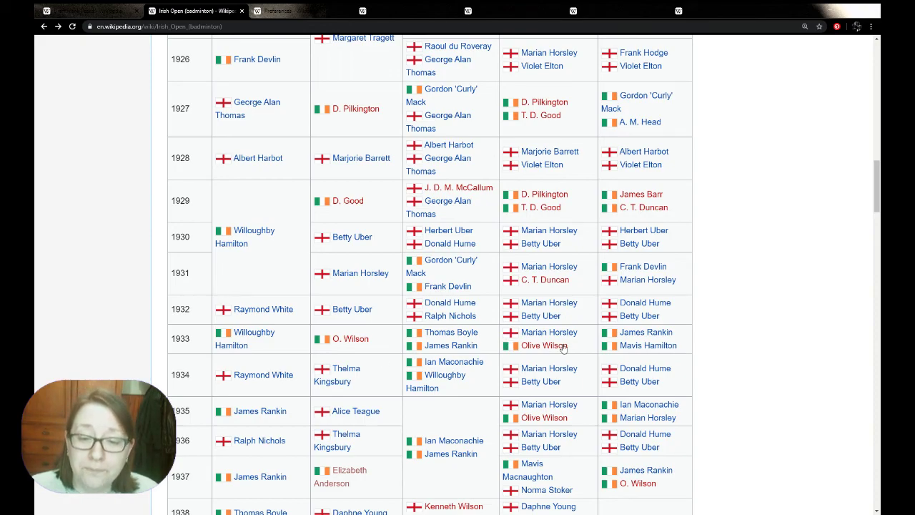
click(525, 349)
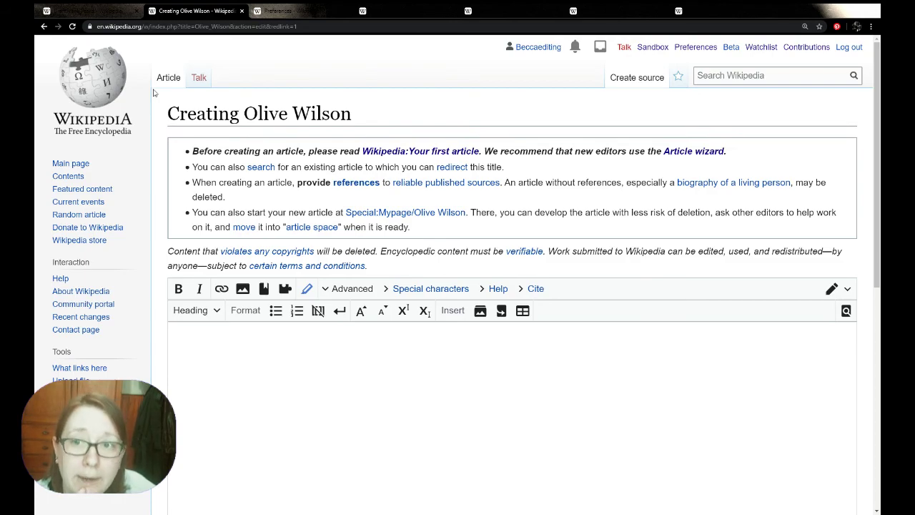
Set the editing mode in the account's editing preferences to "Show me both editor tabs" and save the preferences.
click(278, 10)
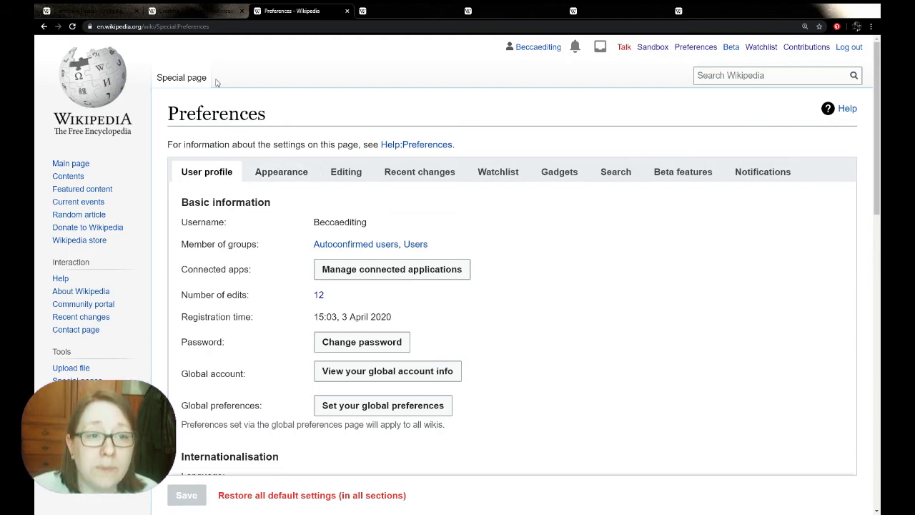
click(691, 53)
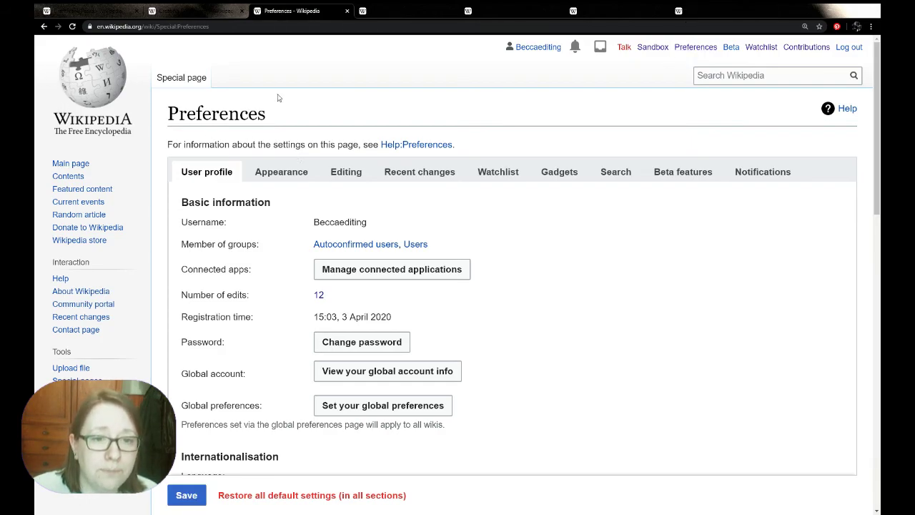
click(349, 173)
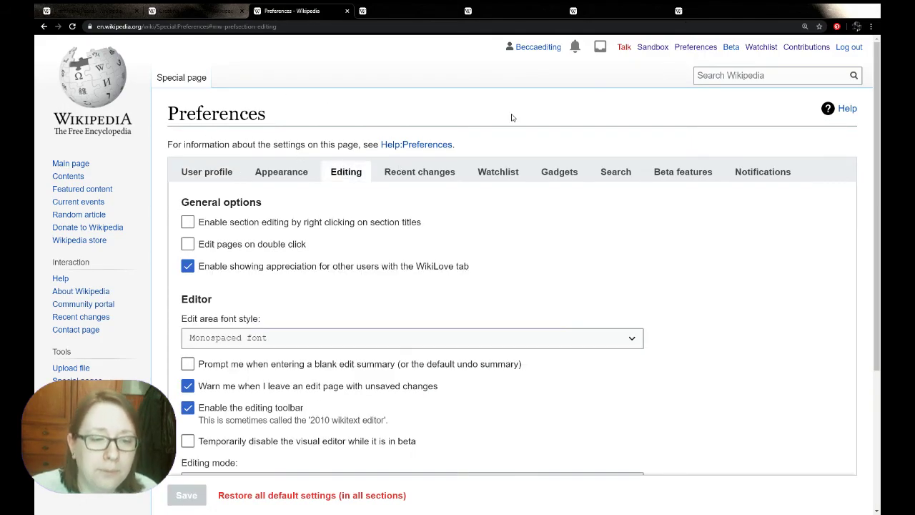
scroll(498, 138, down, 1)
scroll(498, 138, down, 1)
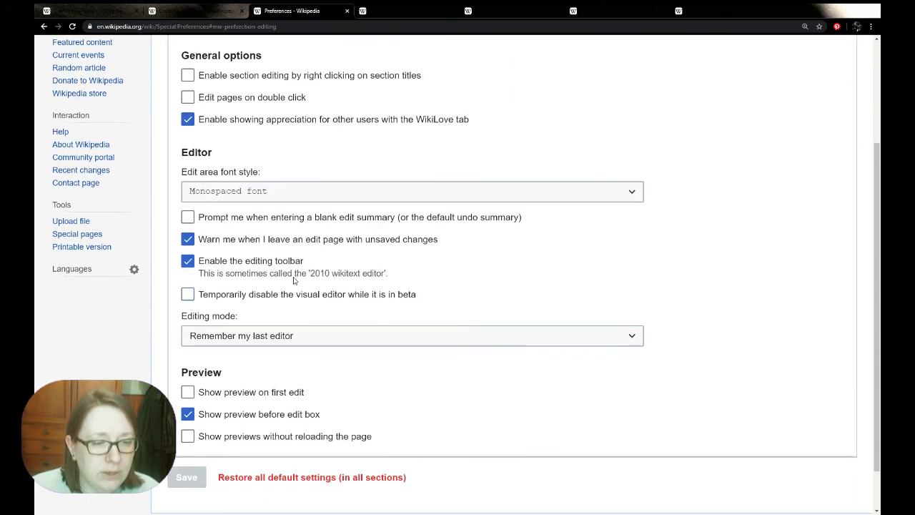
click(280, 335)
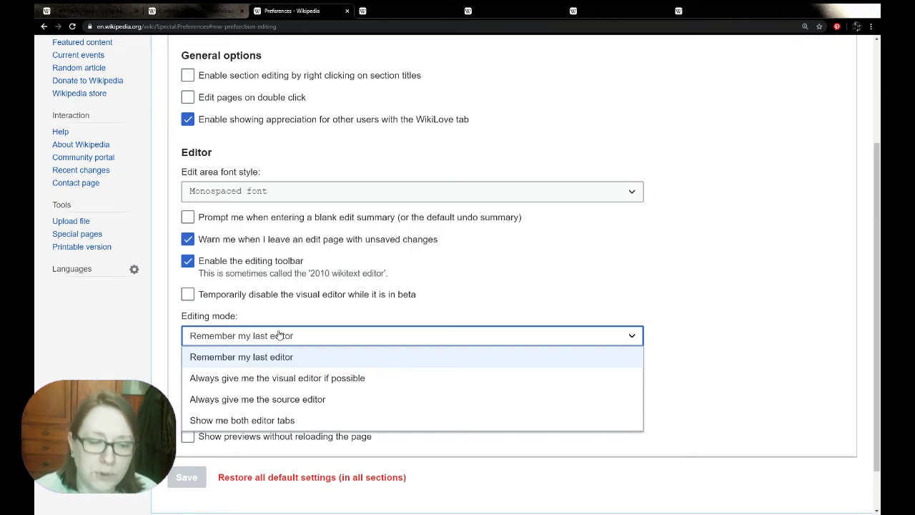
click(323, 422)
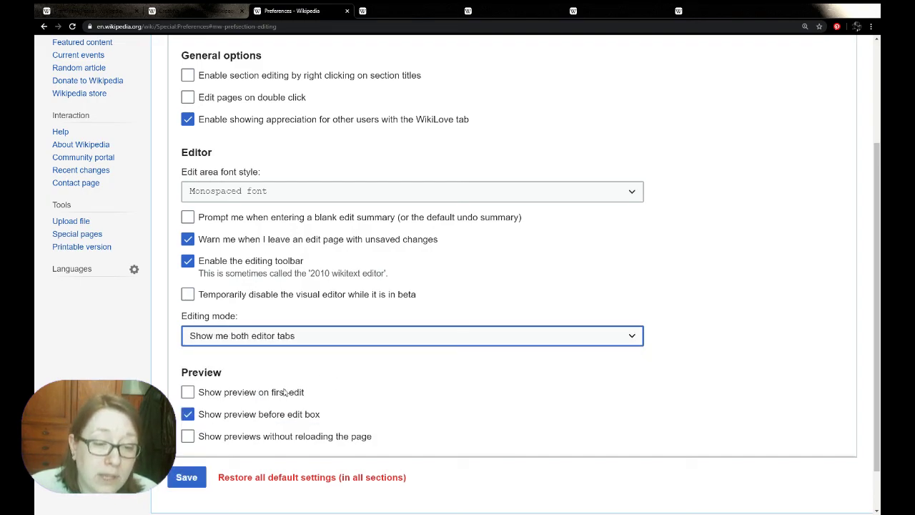
click(187, 476)
click(187, 476)
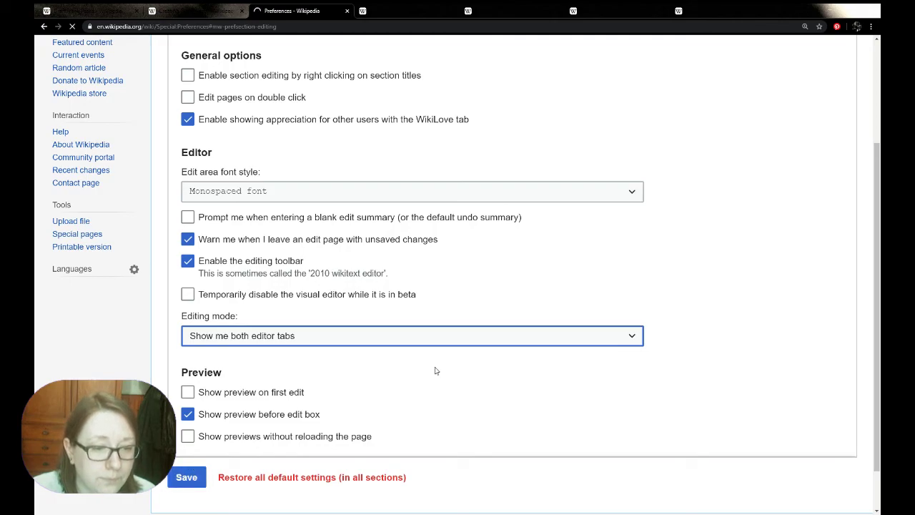
Reload the Olive Wilson article creation page and open its user-space version through the Special:Mypage/Olive Wilson link.
click(344, 11)
click(71, 26)
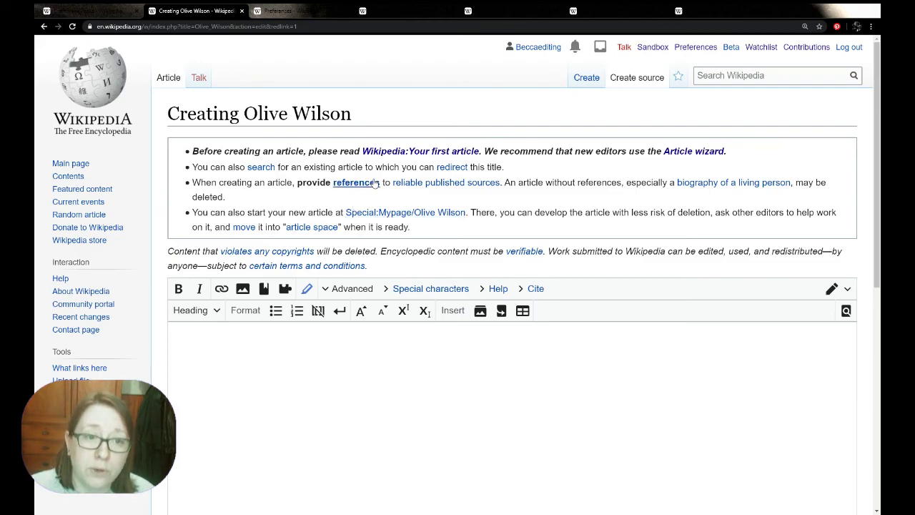
click(416, 213)
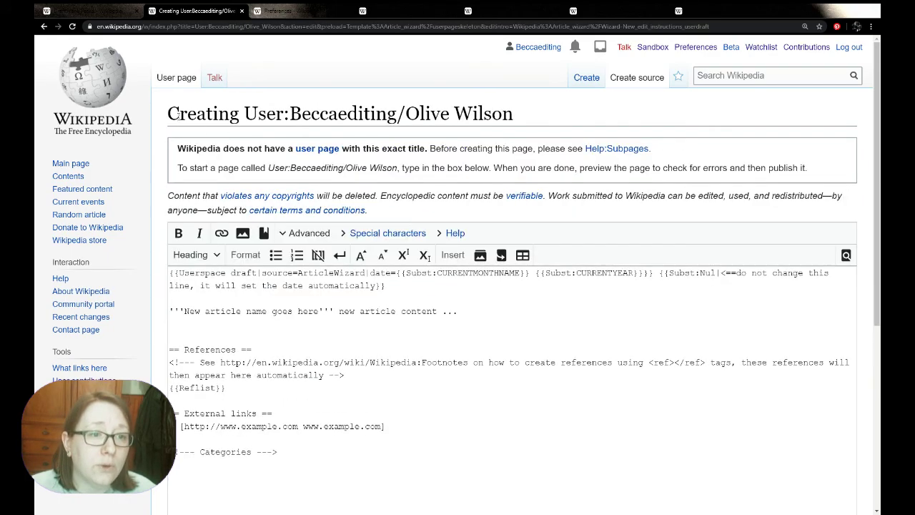
Highlight the user-space draft's page title to inspect it, and return to the Olive Wilson article creation page.
drag(171, 115, 536, 121)
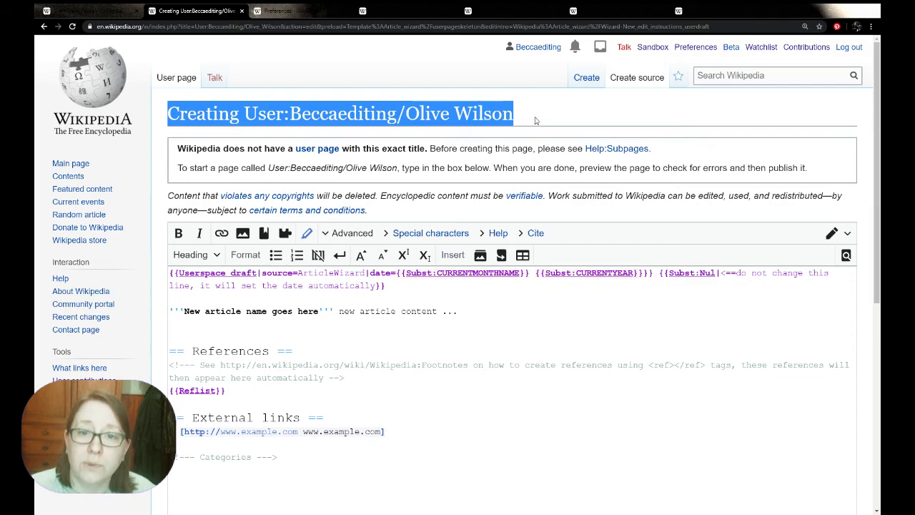
click(535, 120)
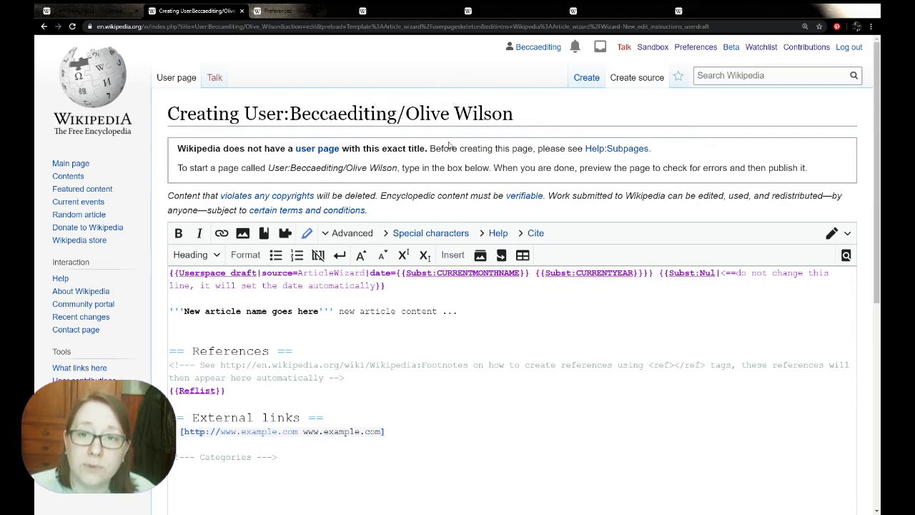
click(44, 26)
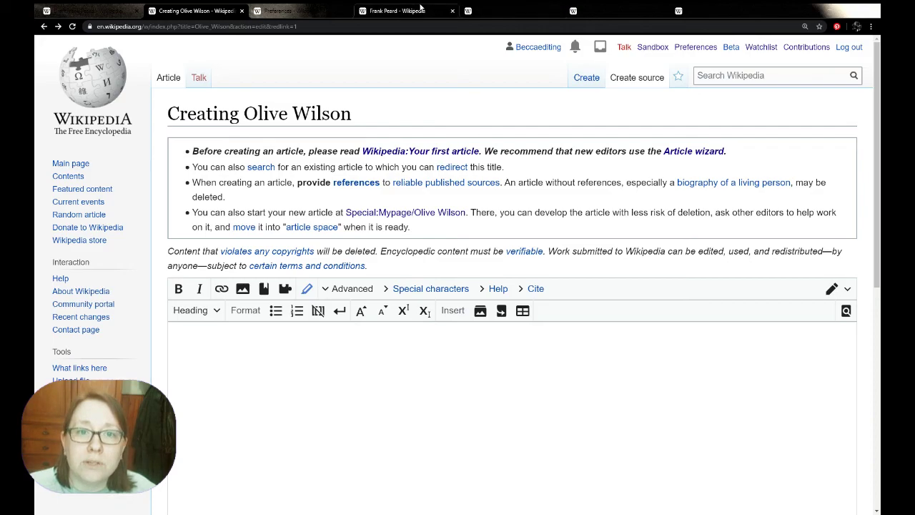
Open the Help:Your first article page and read its nutshell summary, introduction and table of contents.
click(495, 10)
scroll(194, 251, up, 4)
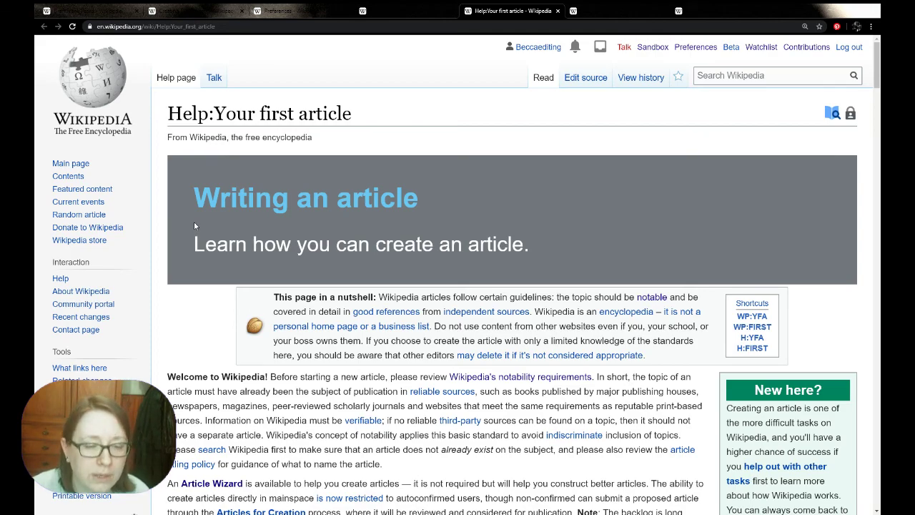
scroll(221, 258, down, 2)
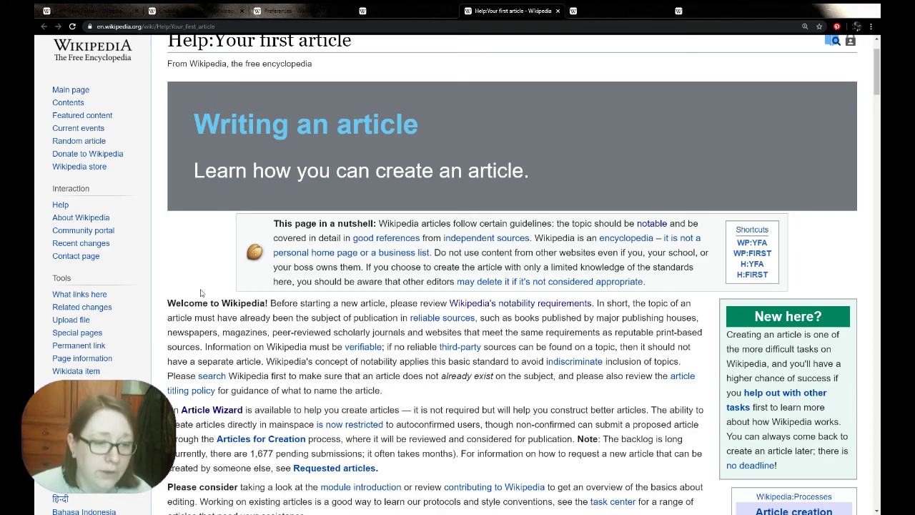
scroll(171, 275, down, 3)
scroll(170, 274, down, 5)
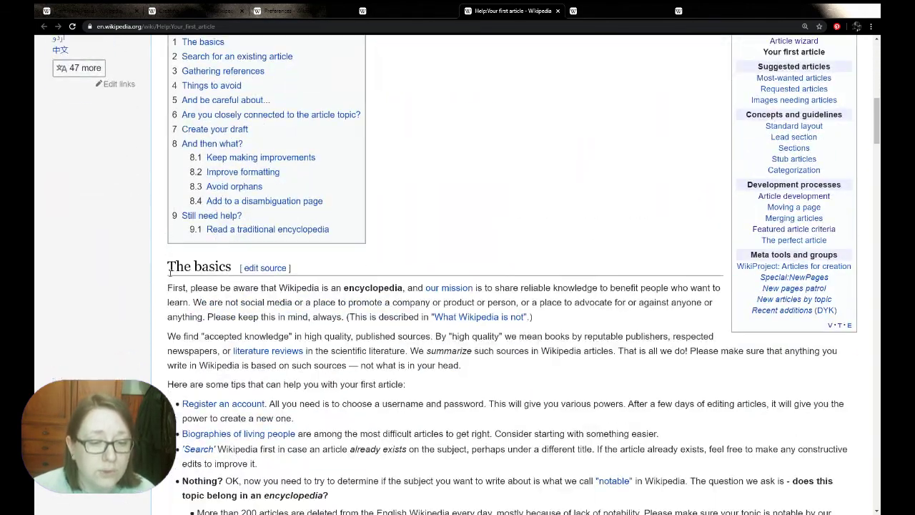
Read the basics section on suitable sources, first-article tips, notability, conflict of interest and the Article Wizard.
scroll(168, 301, down, 1)
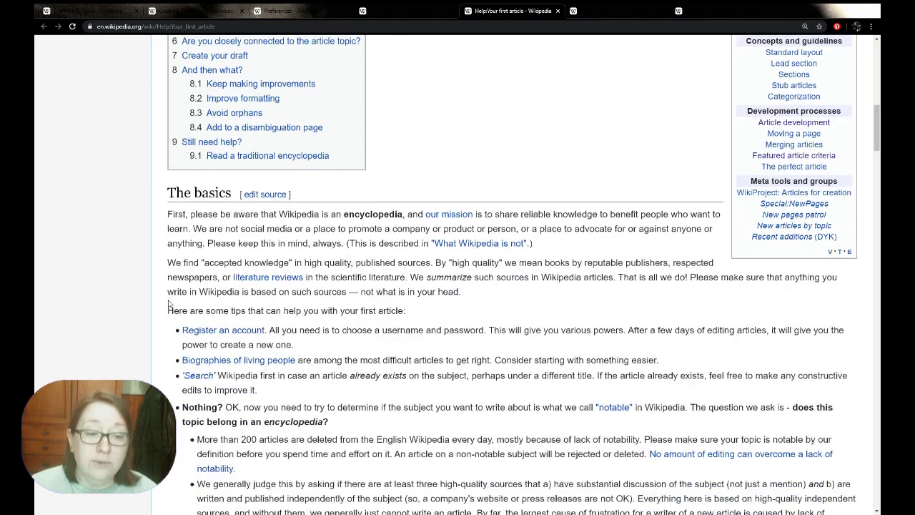
scroll(169, 304, down, 1)
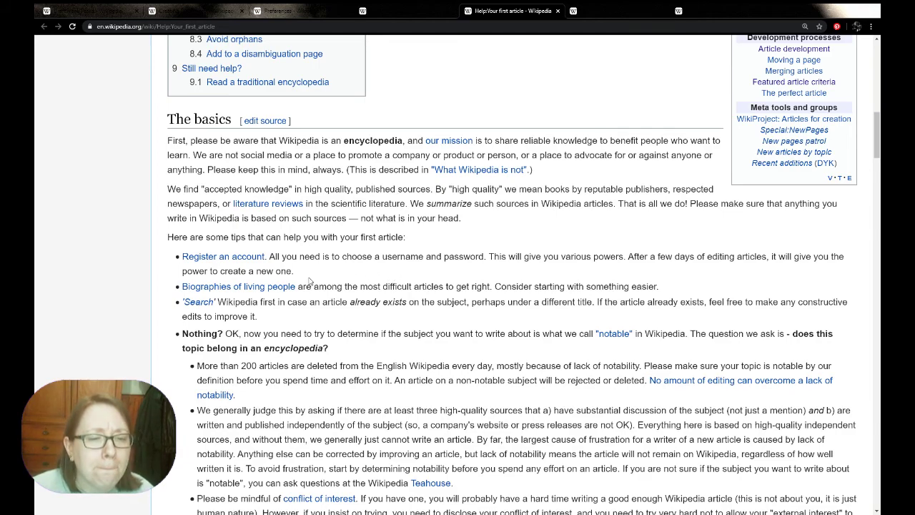
scroll(309, 281, down, 2)
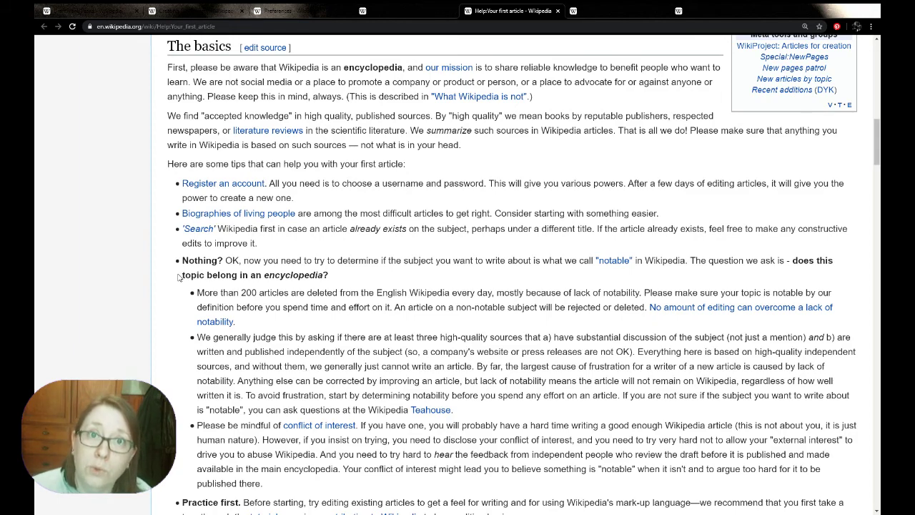
scroll(179, 277, down, 2)
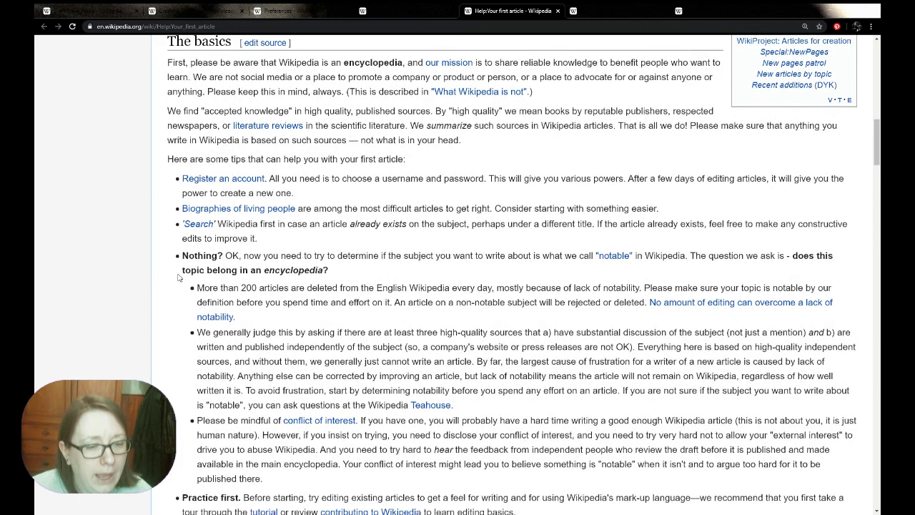
scroll(179, 278, down, 1)
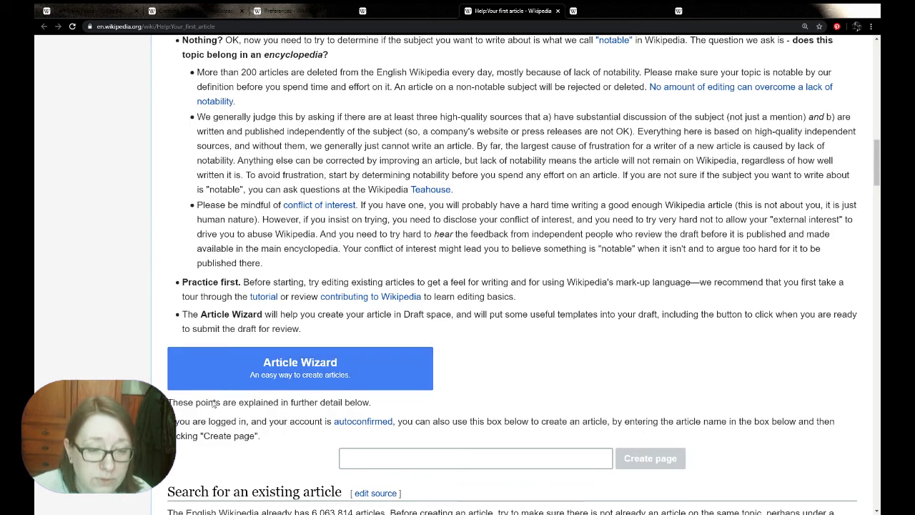
scroll(250, 387, down, 1)
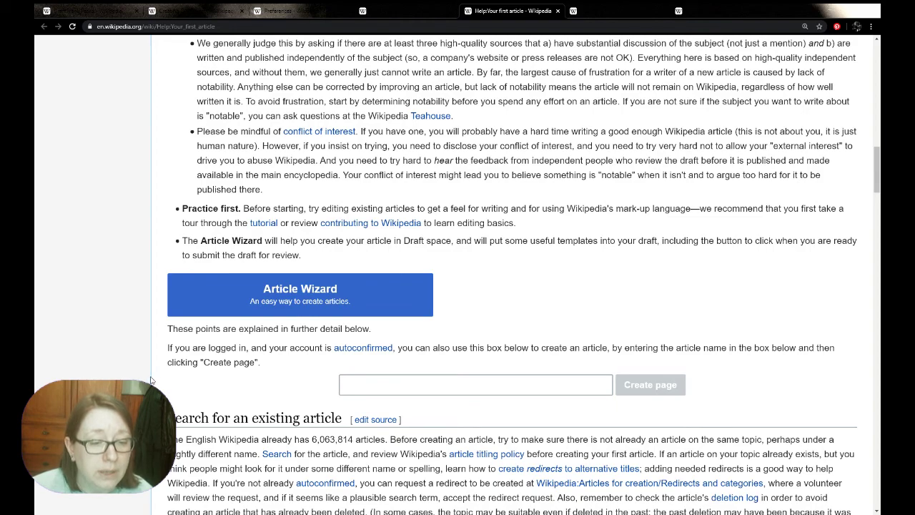
Read the guidance on searching for an existing article and the start of the section on gathering references.
scroll(154, 322, down, 3)
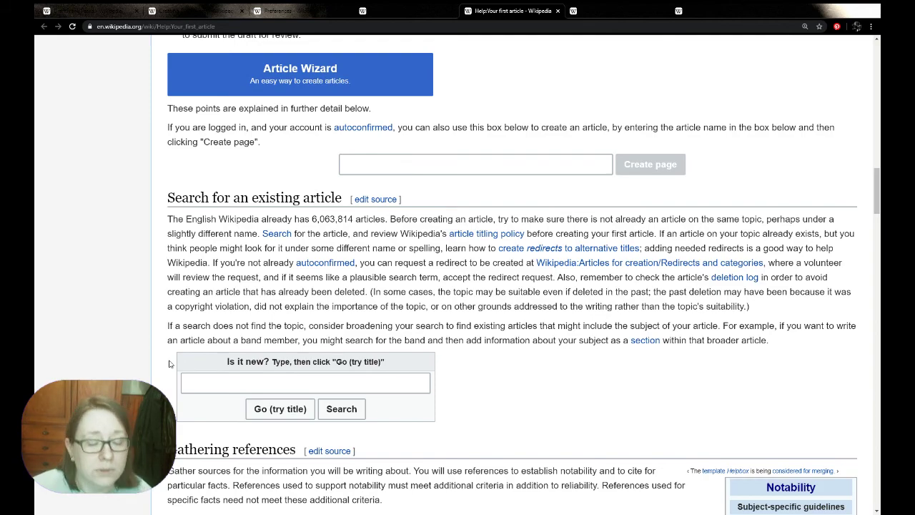
scroll(169, 363, down, 1)
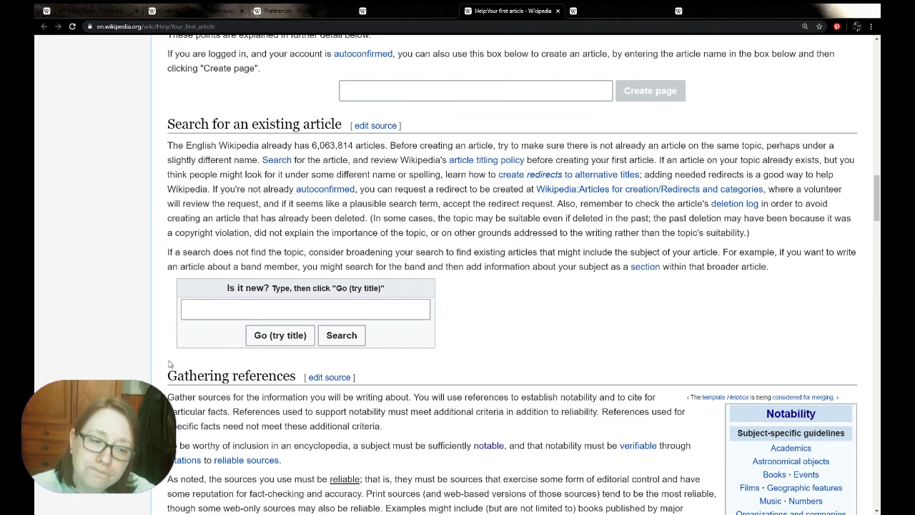
scroll(168, 362, down, 1)
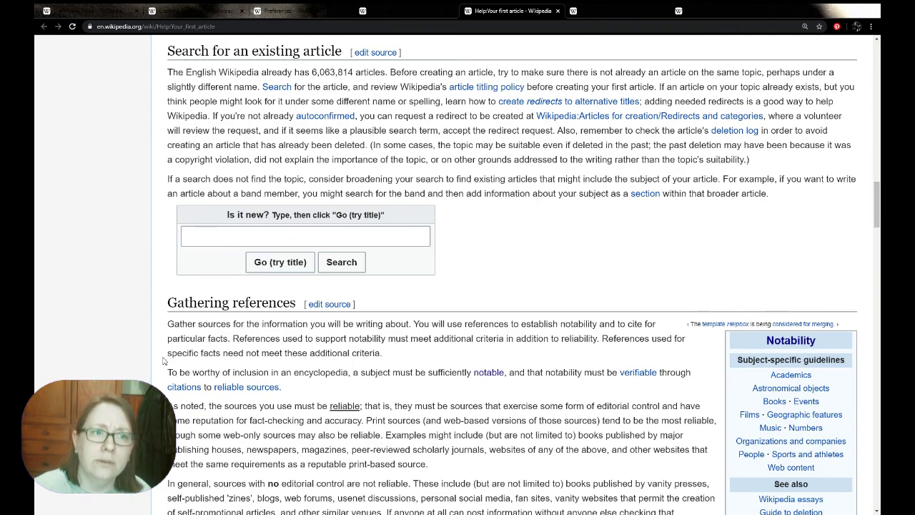
Read the guidance on gathering references and the list of things to avoid when writing an article.
scroll(163, 361, down, 2)
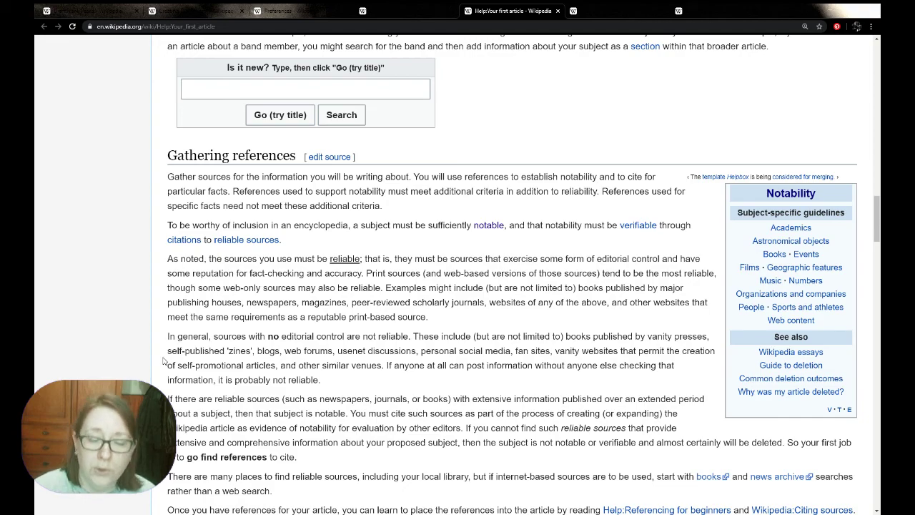
scroll(163, 361, down, 4)
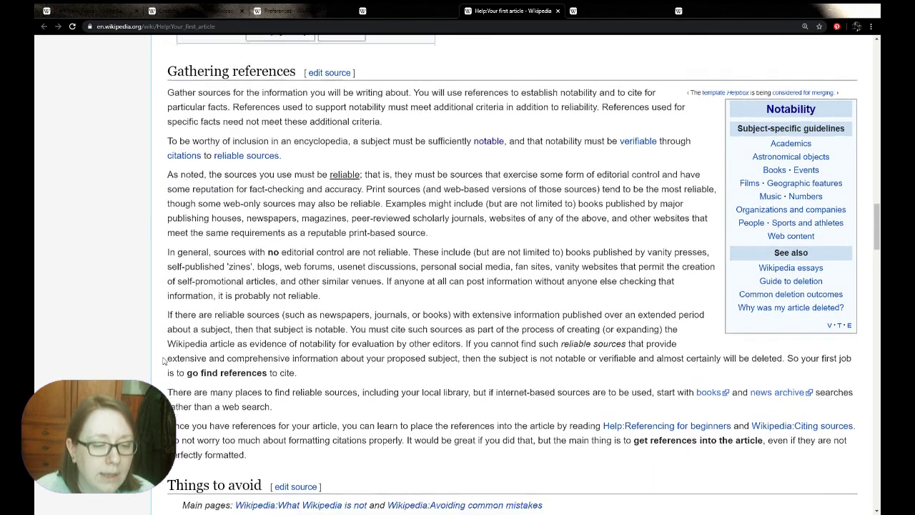
scroll(163, 361, down, 2)
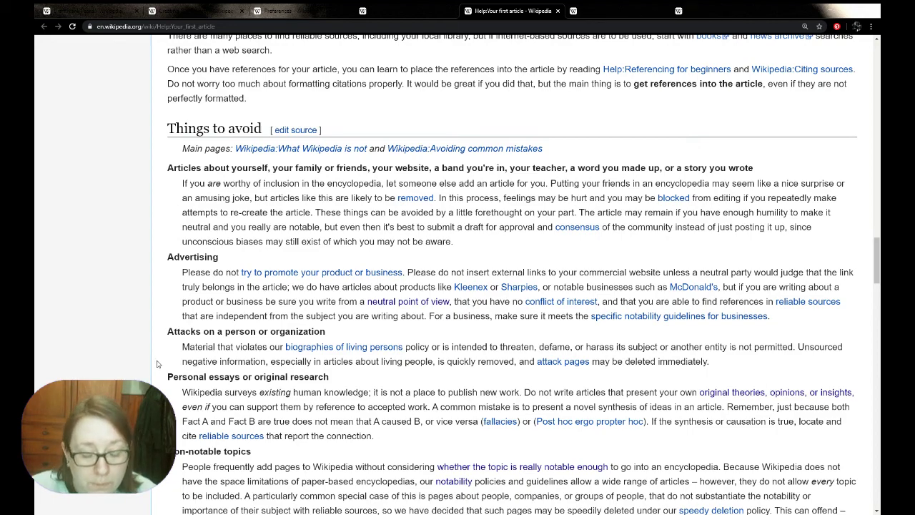
scroll(158, 363, down, 1)
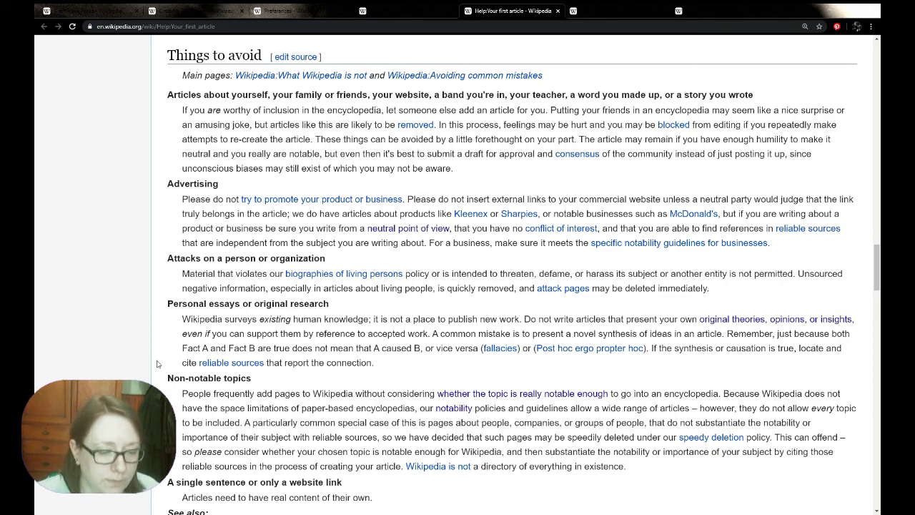
scroll(158, 364, down, 2)
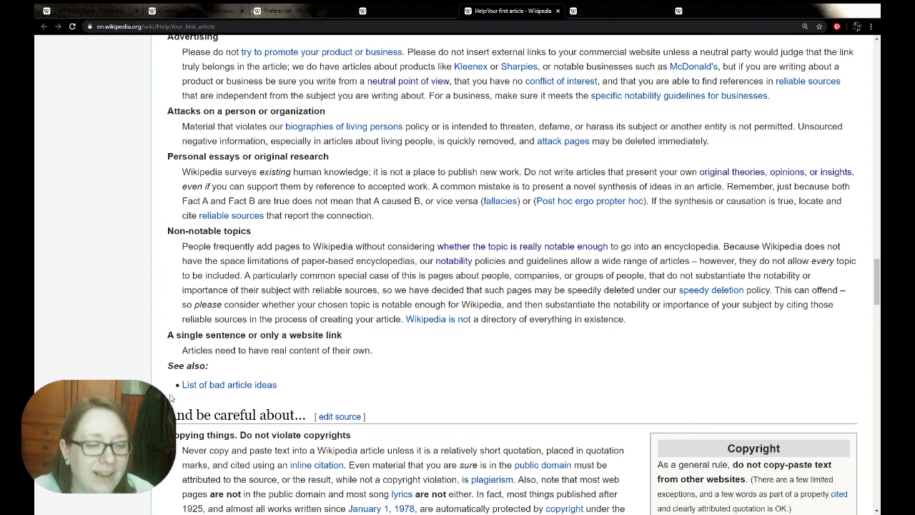
Read the advice on copyright, good sources and other things to be careful about, and the section on close connections to the topic.
scroll(161, 366, down, 3)
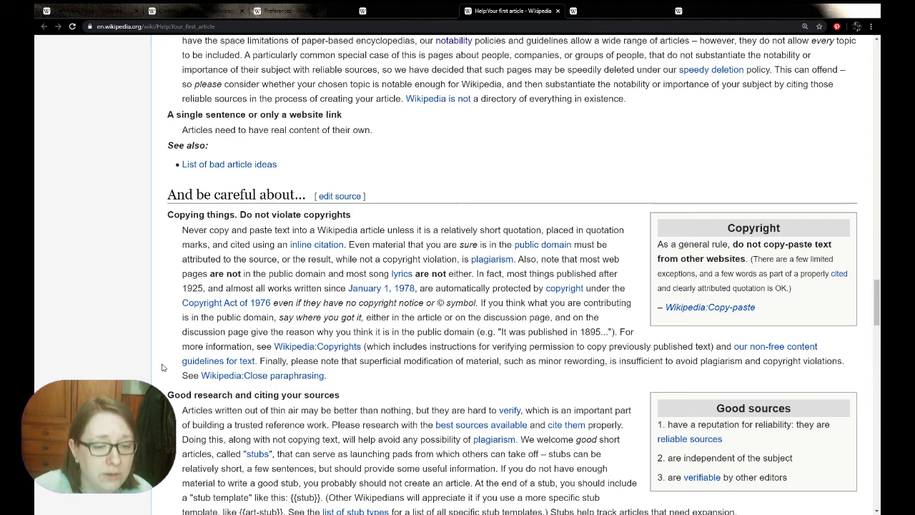
scroll(150, 352, down, 2)
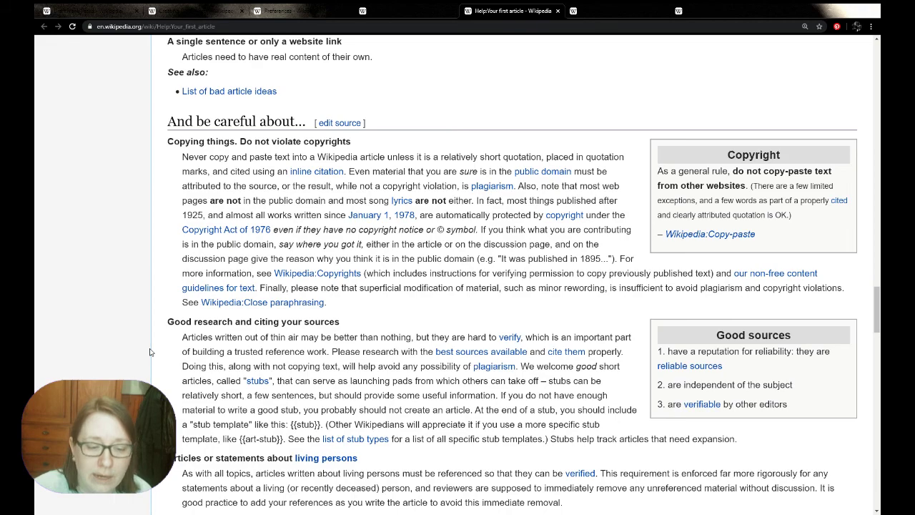
scroll(151, 352, down, 2)
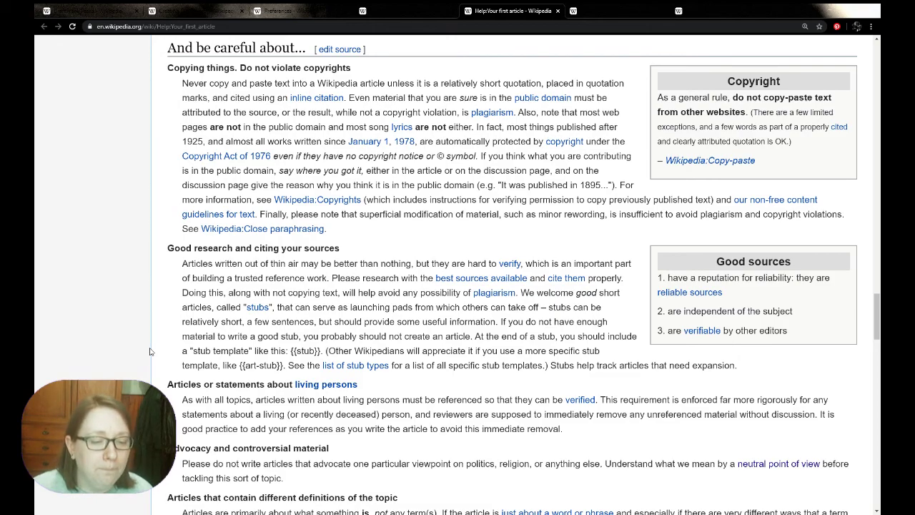
scroll(151, 351, down, 10)
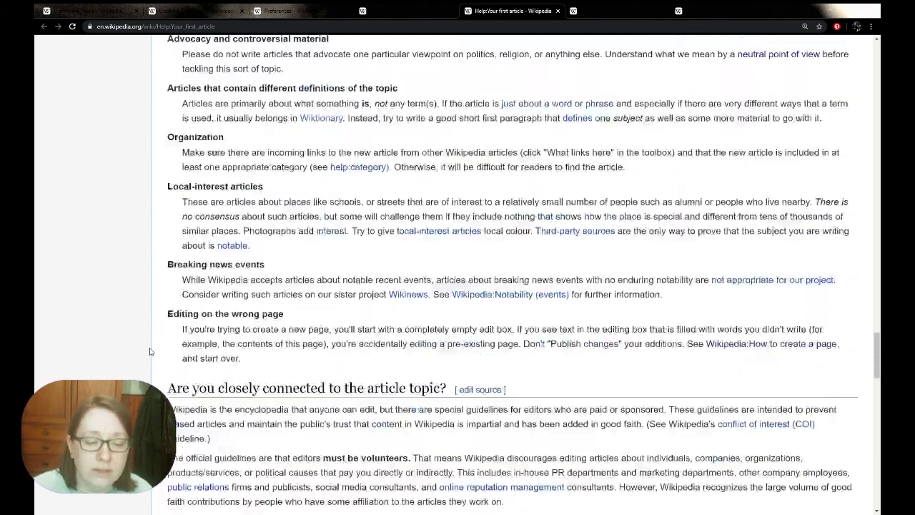
scroll(150, 351, down, 8)
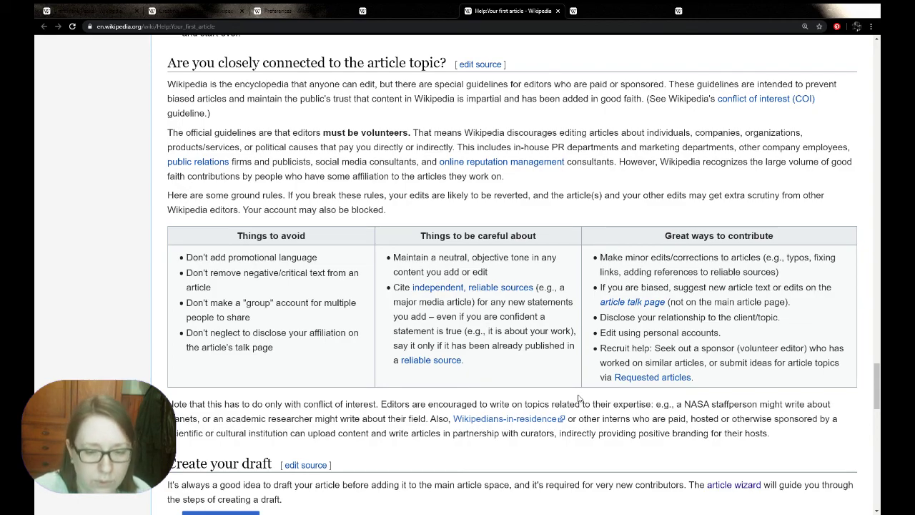
Open the Wikipedia Article Wizard from the guide and continue past its welcome page to the referencing and notability guidance.
scroll(342, 393, up, 10)
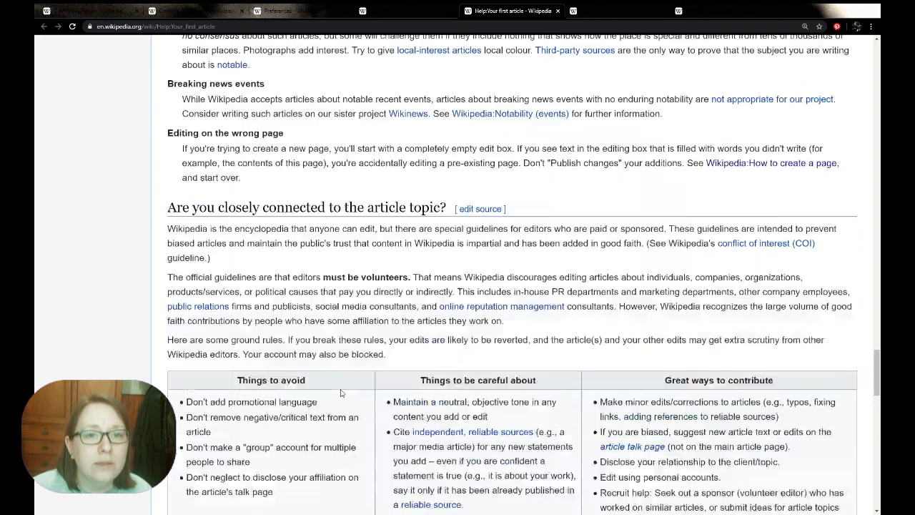
scroll(342, 393, up, 15)
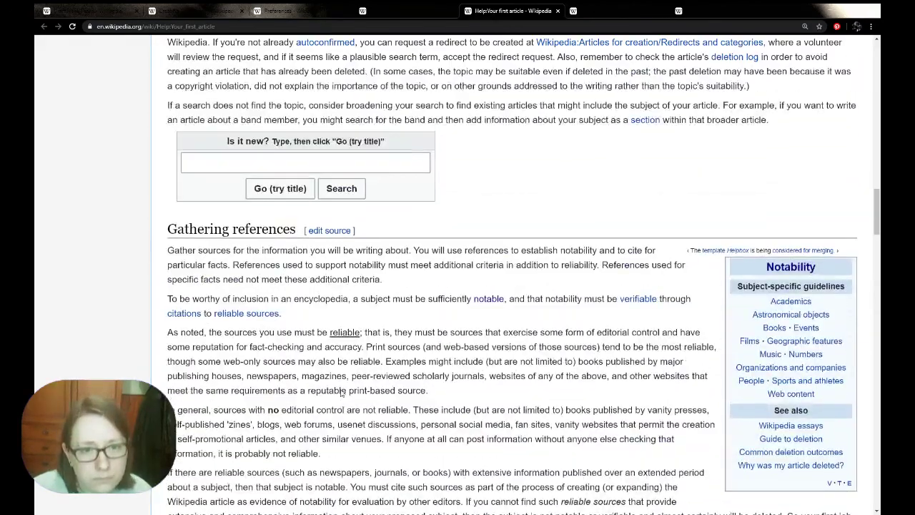
scroll(342, 393, up, 3)
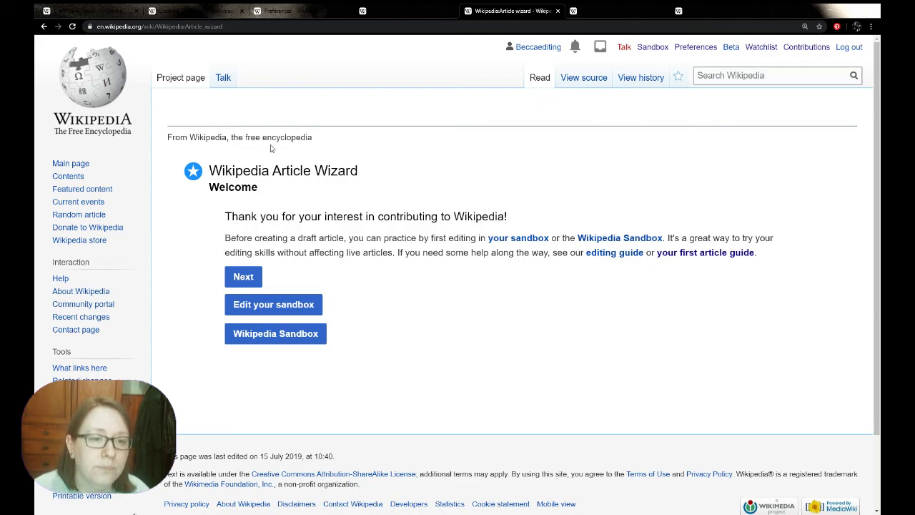
click(244, 278)
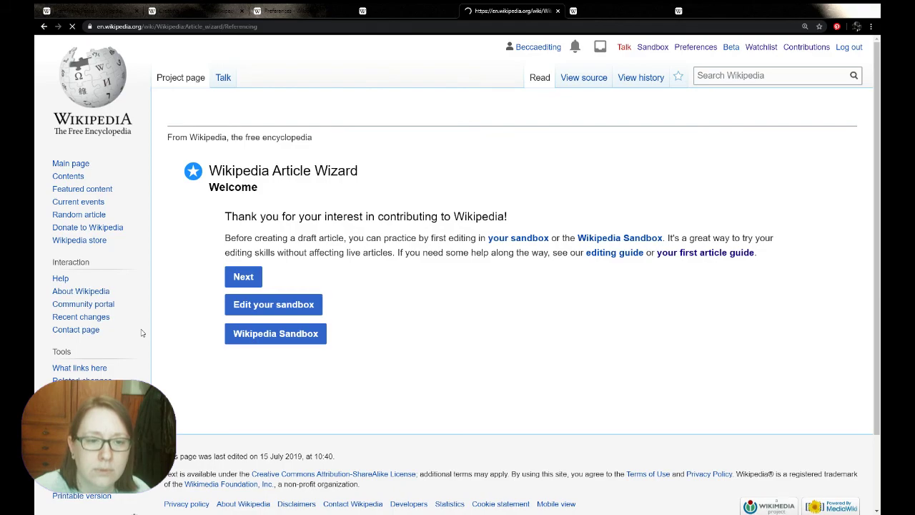
click(45, 26)
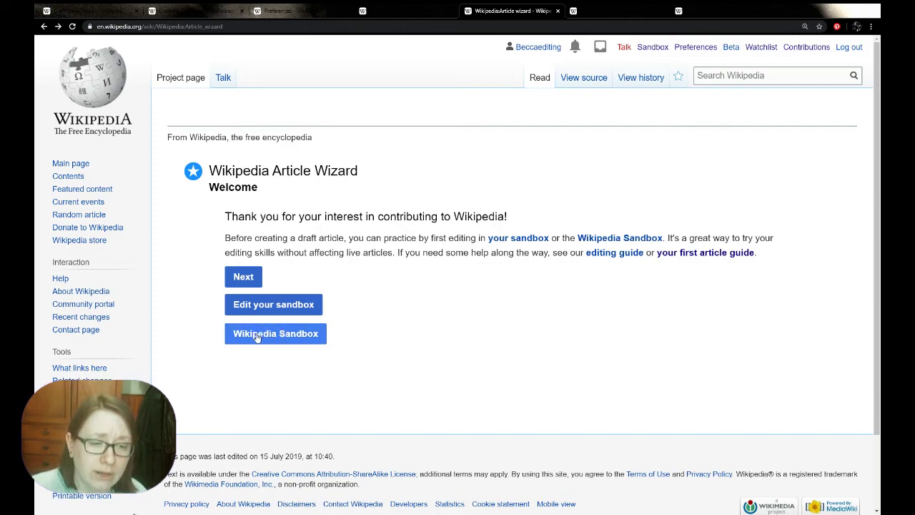
click(243, 278)
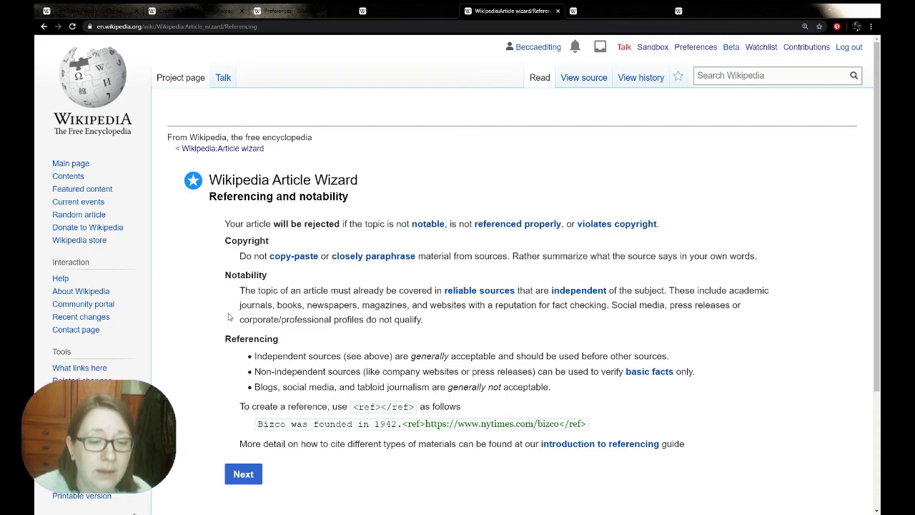
Advance through the wizard's common mistakes page, declaring no connection to the subject, to reach draft creation.
scroll(147, 275, down, 3)
click(255, 336)
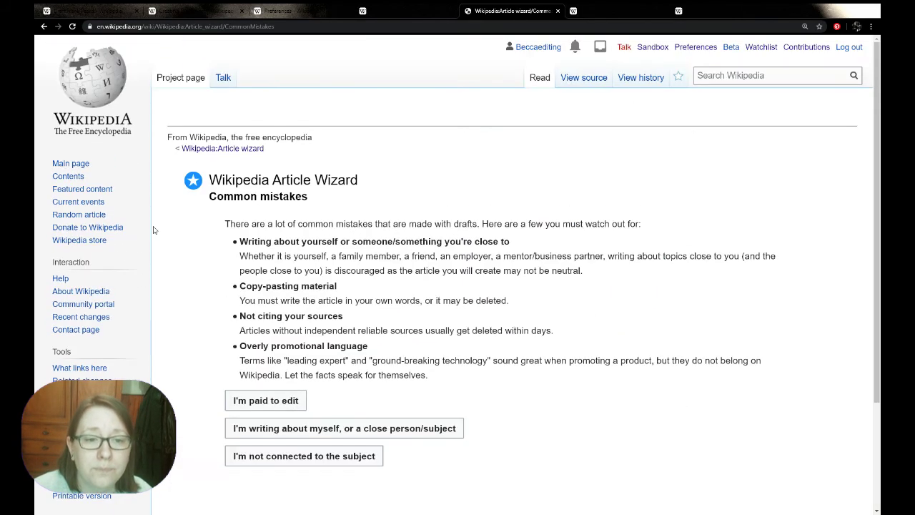
scroll(171, 218, down, 1)
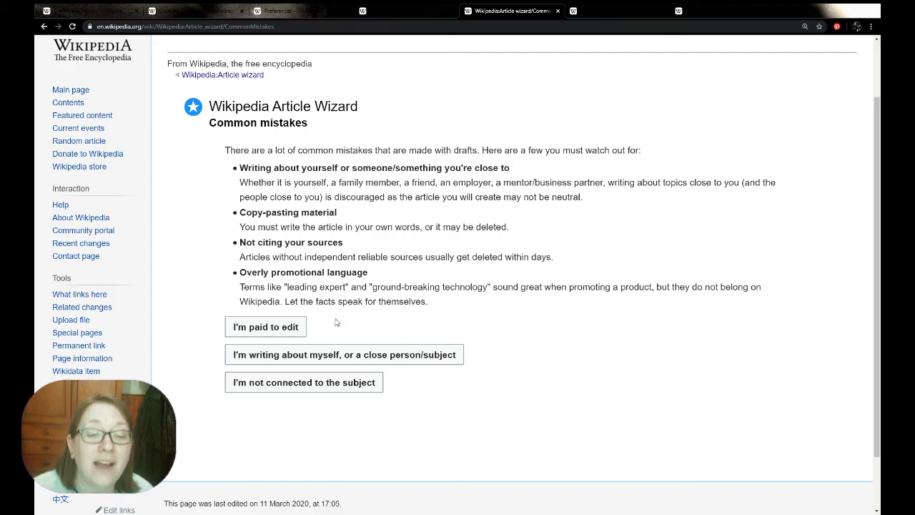
click(356, 383)
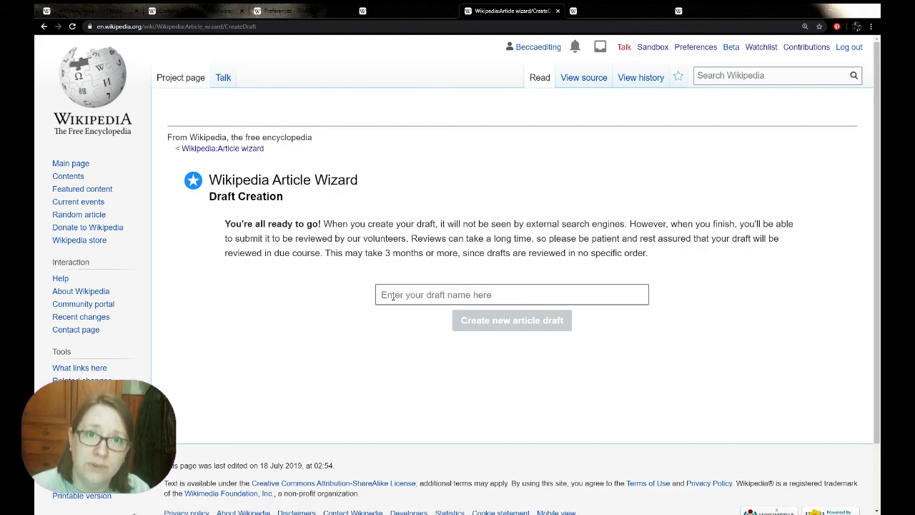
Name the draft "Olive Wilson" in the Article Wizard and create the new article draft.
click(179, 10)
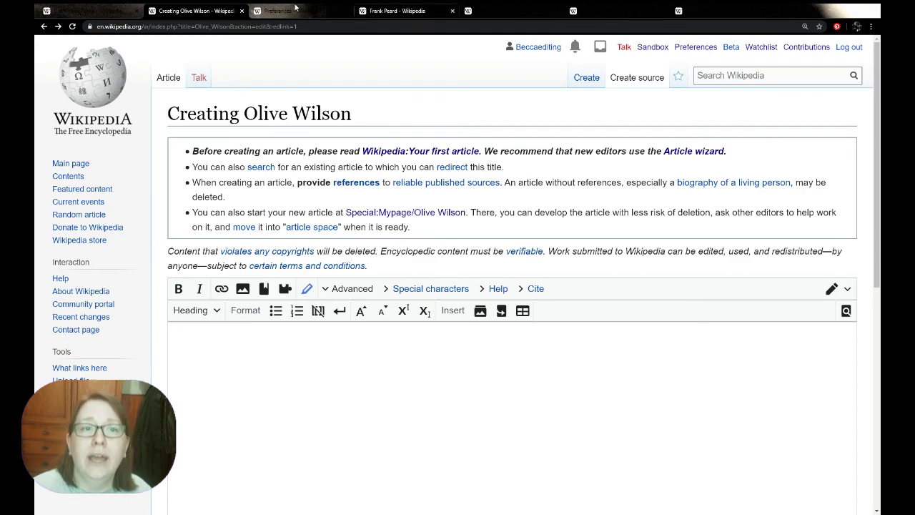
click(386, 10)
click(509, 11)
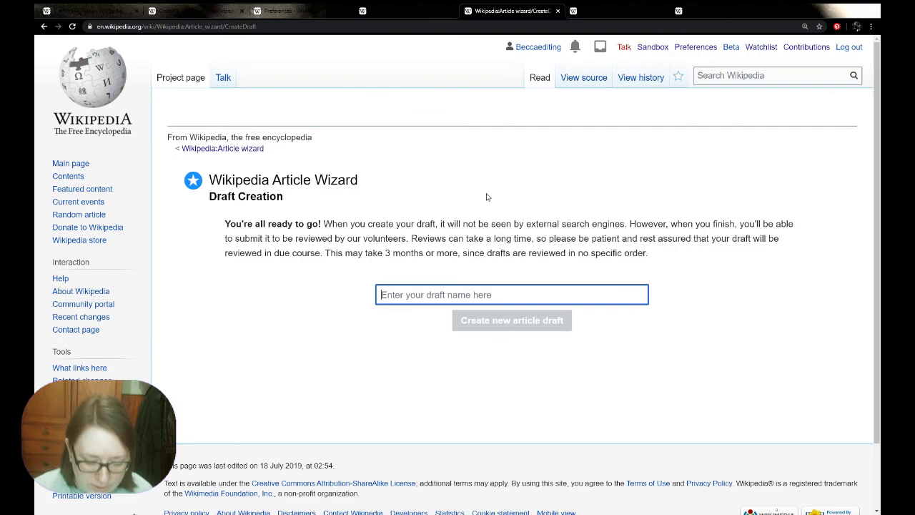
text(Olive Wilson)
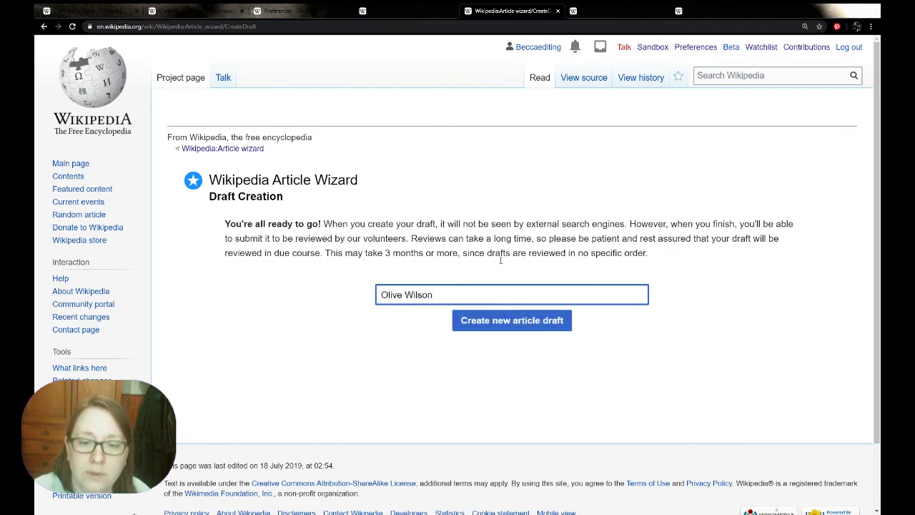
click(515, 320)
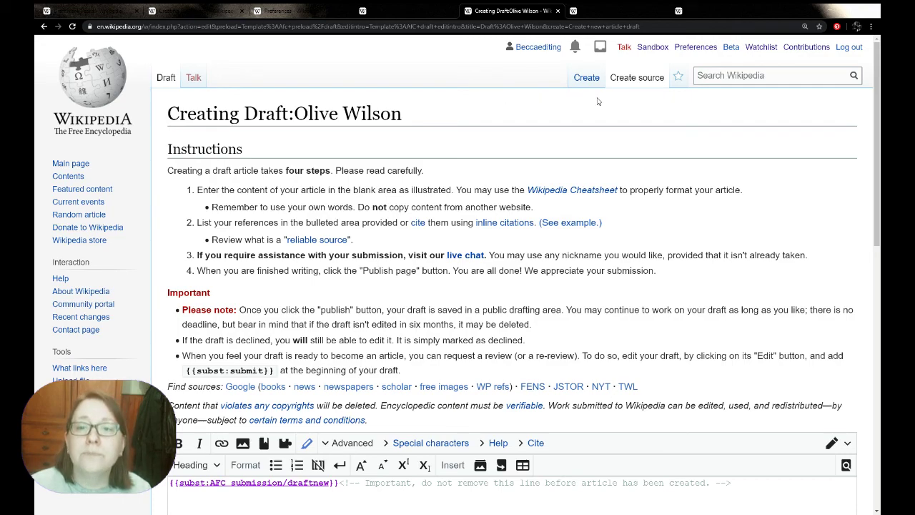
Review the draft instructions and preloaded wikitext, switch the draft to the visual editor, and dismiss its instruction notices.
scroll(250, 249, down, 1)
scroll(250, 249, down, 1)
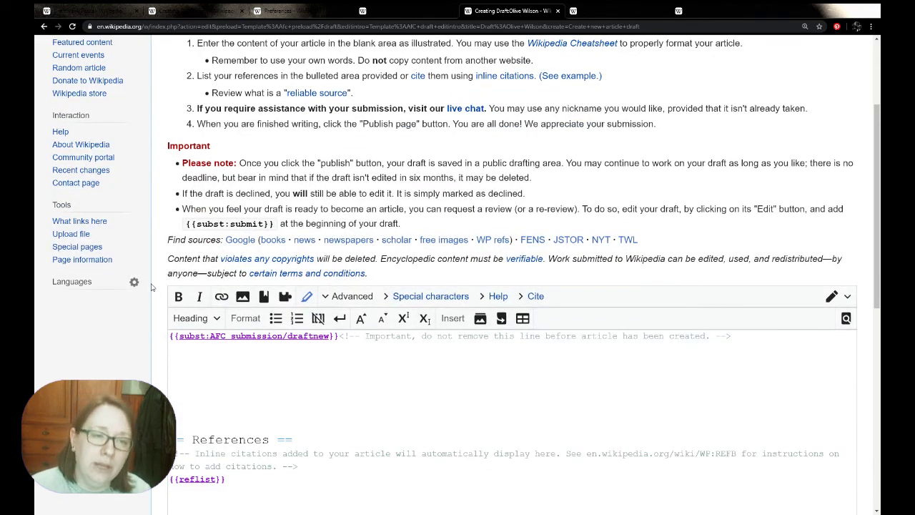
scroll(153, 221, up, 2)
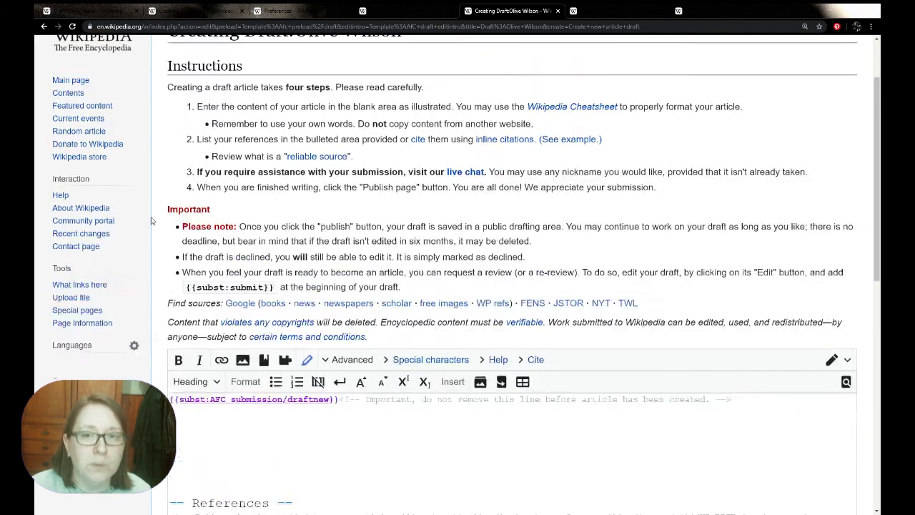
click(576, 78)
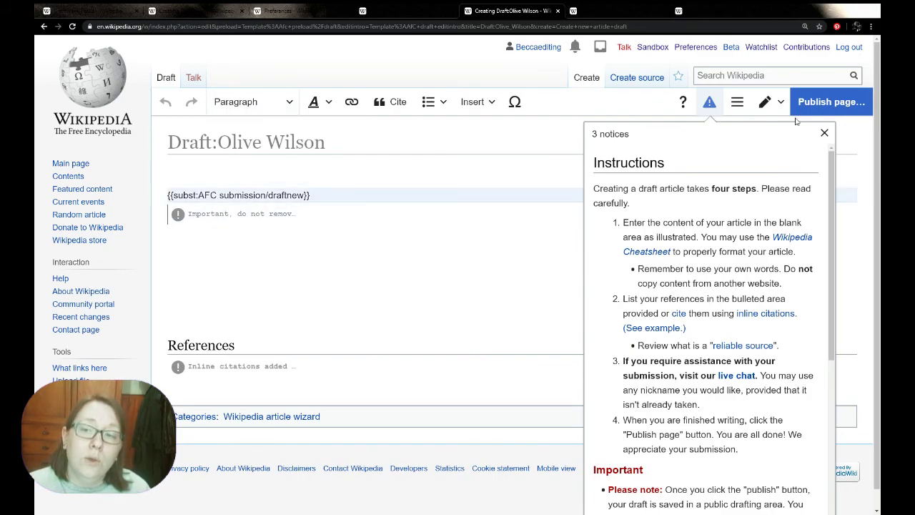
click(825, 133)
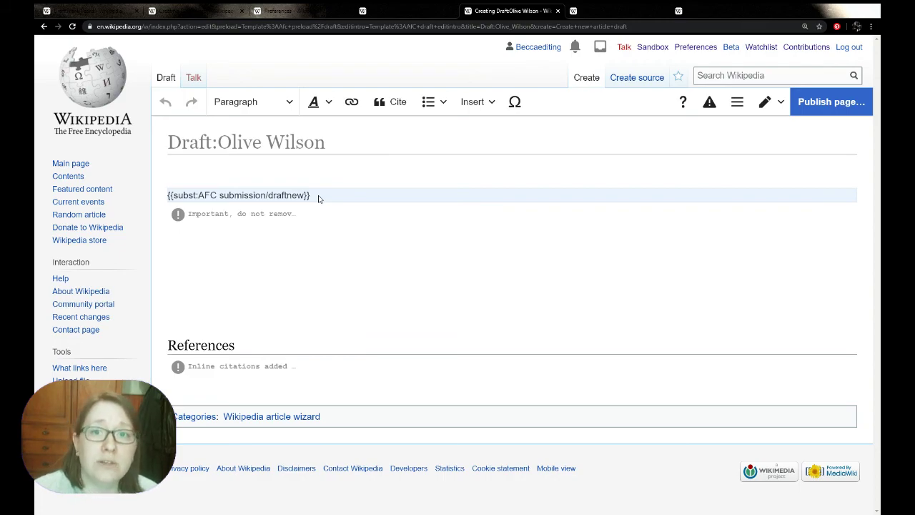
View the Draft:Frank Peard page to examine how the draft submission template looks once published.
click(77, 10)
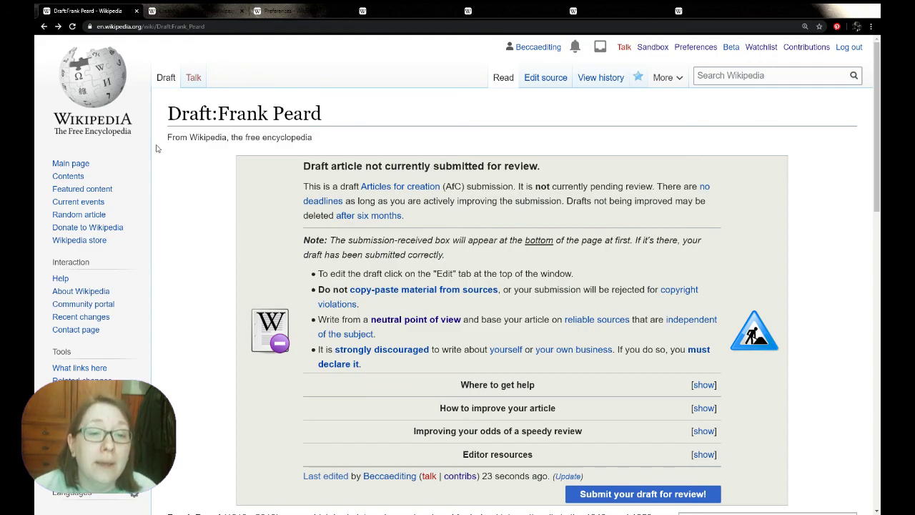
scroll(158, 148, down, 1)
scroll(158, 148, up, 1)
Return to the Olive Wilson draft and write "Olive Wilson was an Irish badminton player." beneath the submission template.
click(500, 10)
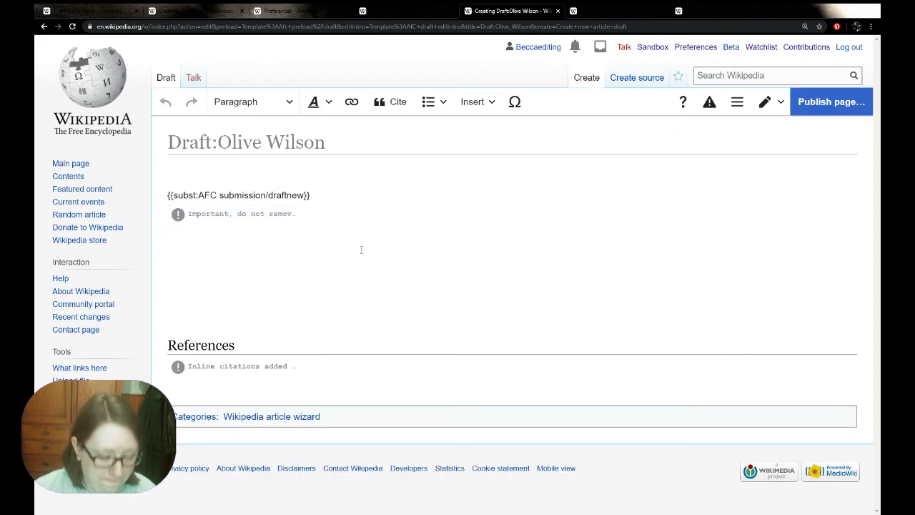
text(Olive Wils)
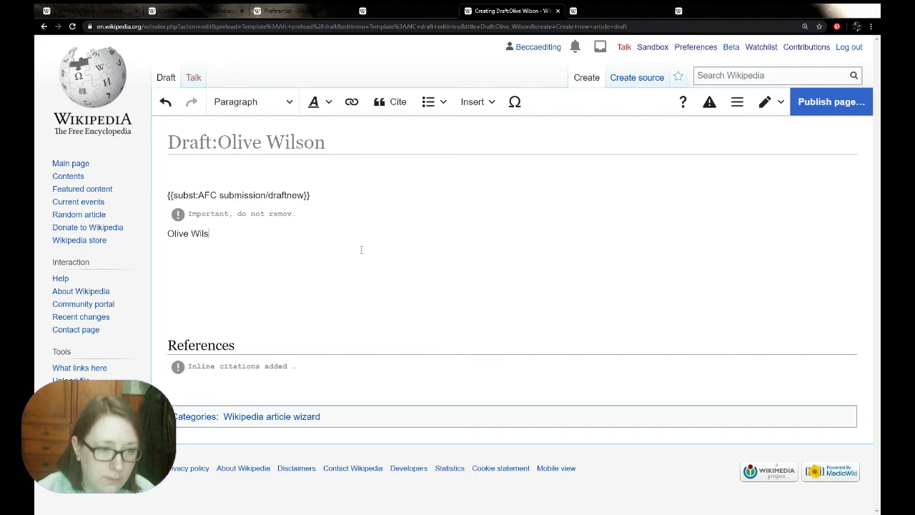
text(on was a n Irish badminton player.)
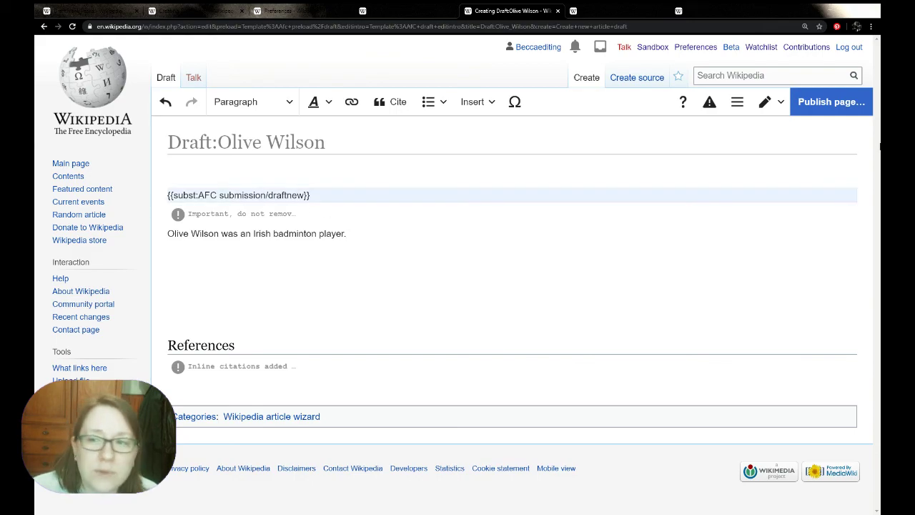
Publish the draft page with the edit summary "creating initial draft".
click(824, 103)
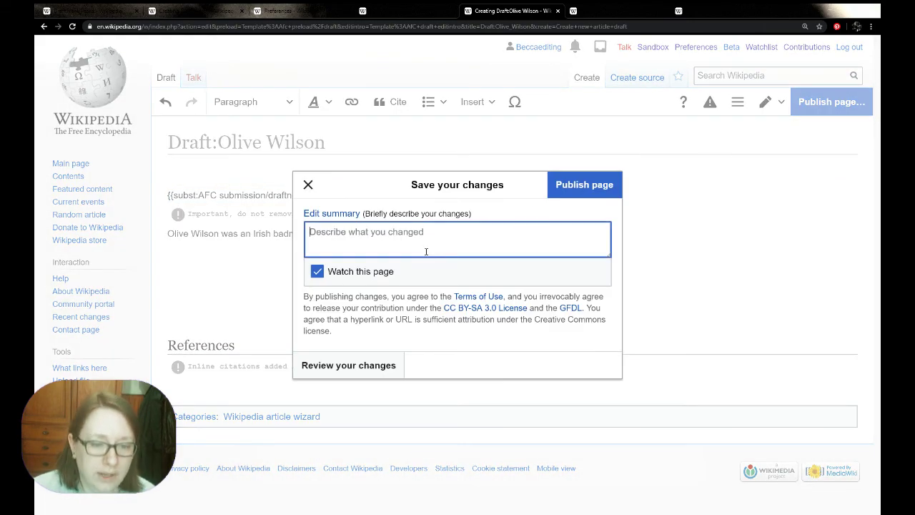
text(creating inital)
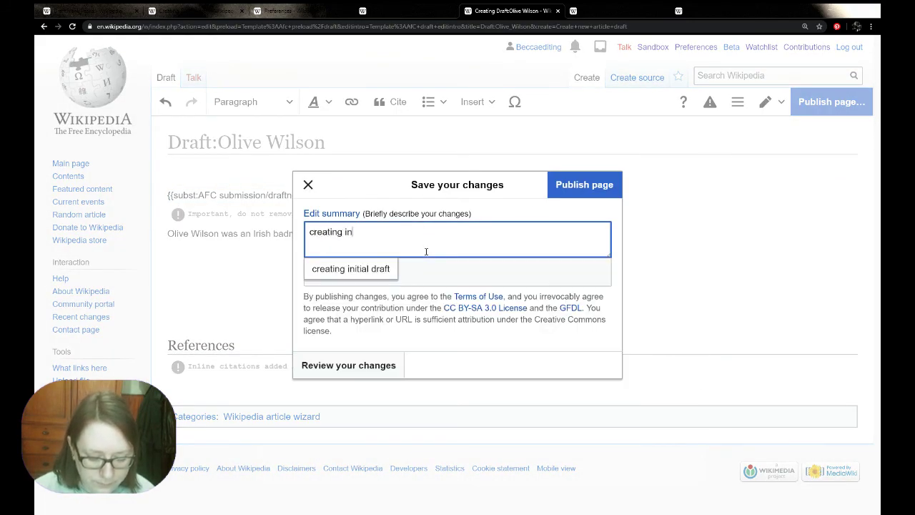
key(BackSpace)
key(BackSpace)
key(BackSpace)
text(ial)
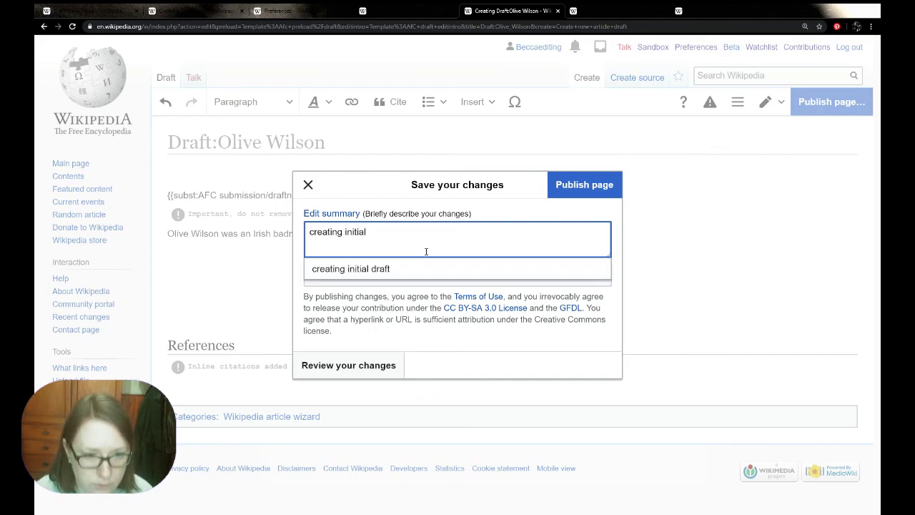
click(418, 263)
key(Return)
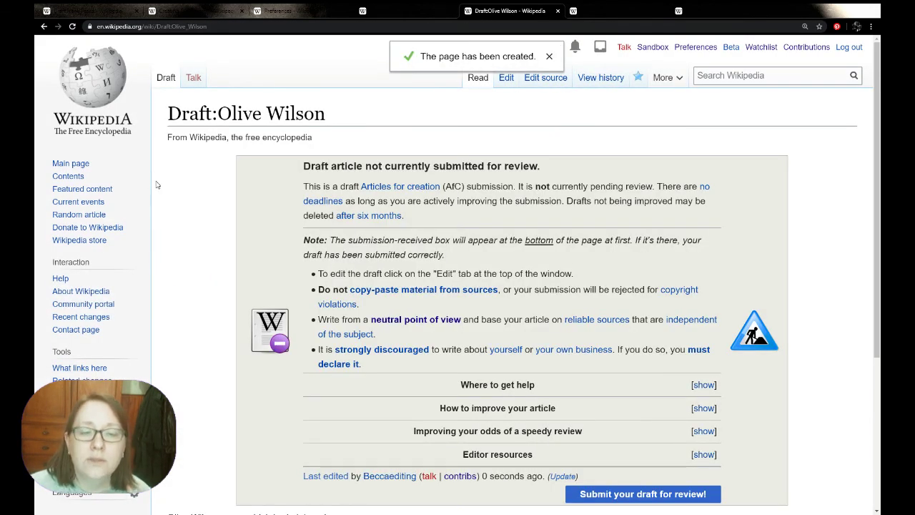
Review the published Draft:Olive Wilson title and submission box, and look at the linked Articles for creation page.
drag(335, 118, 168, 118)
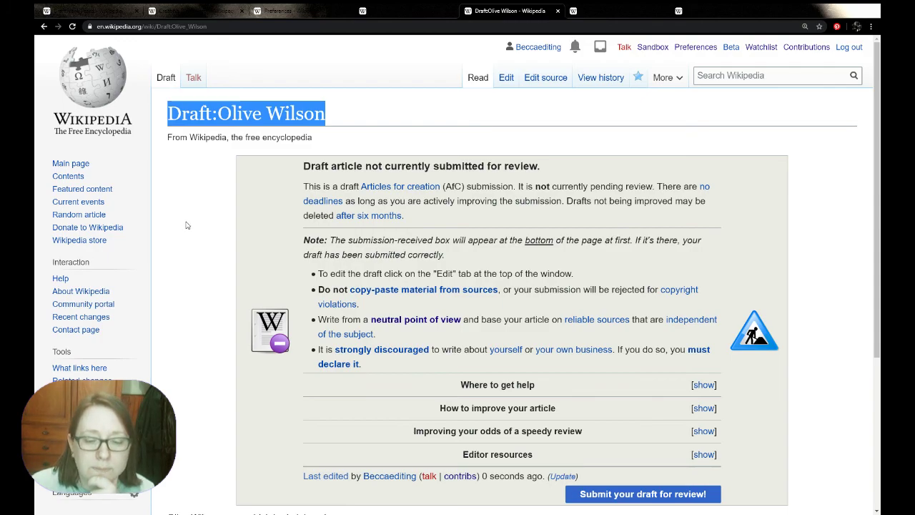
scroll(187, 224, down, 1)
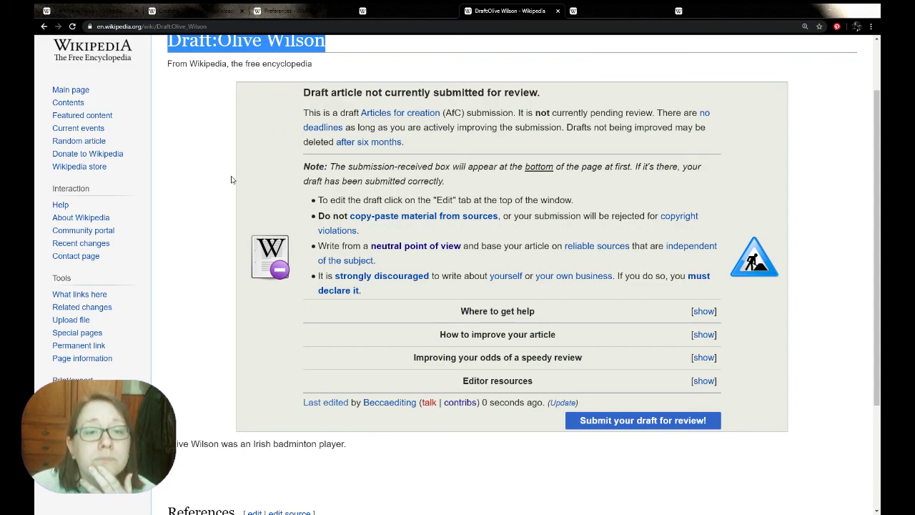
click(384, 113)
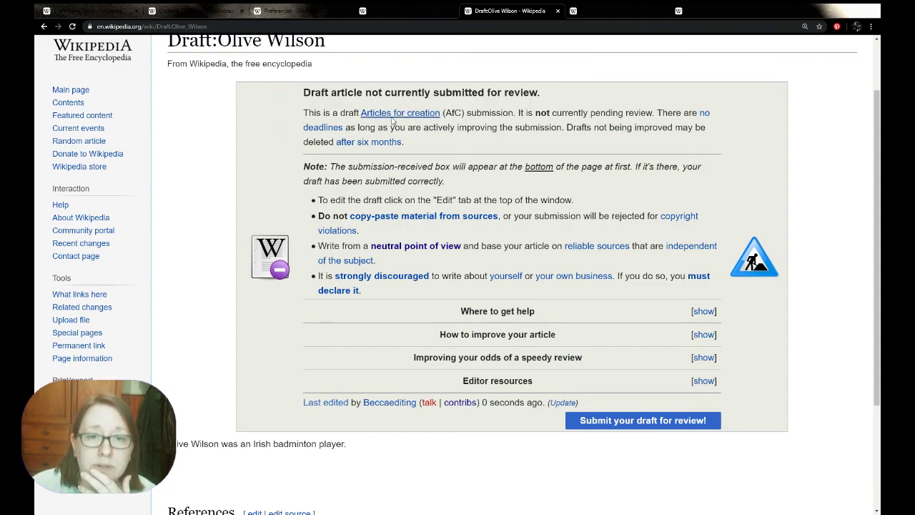
click(391, 117)
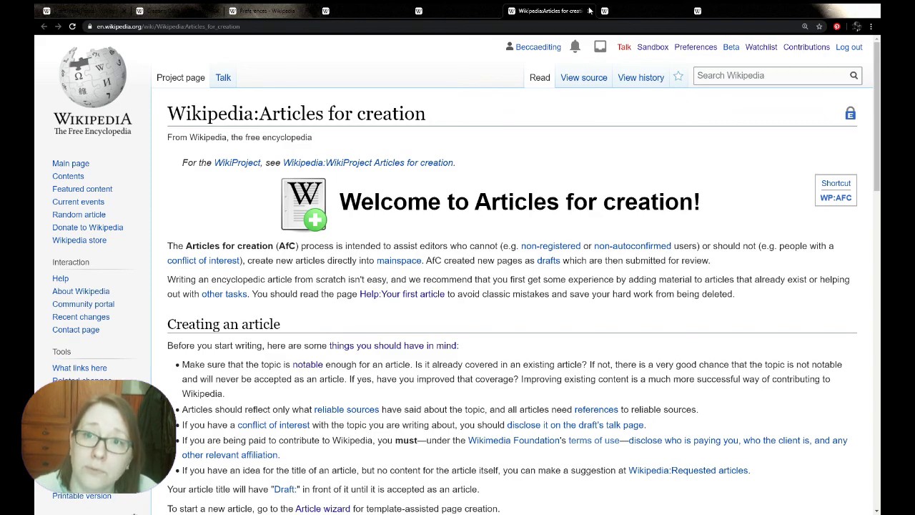
click(589, 11)
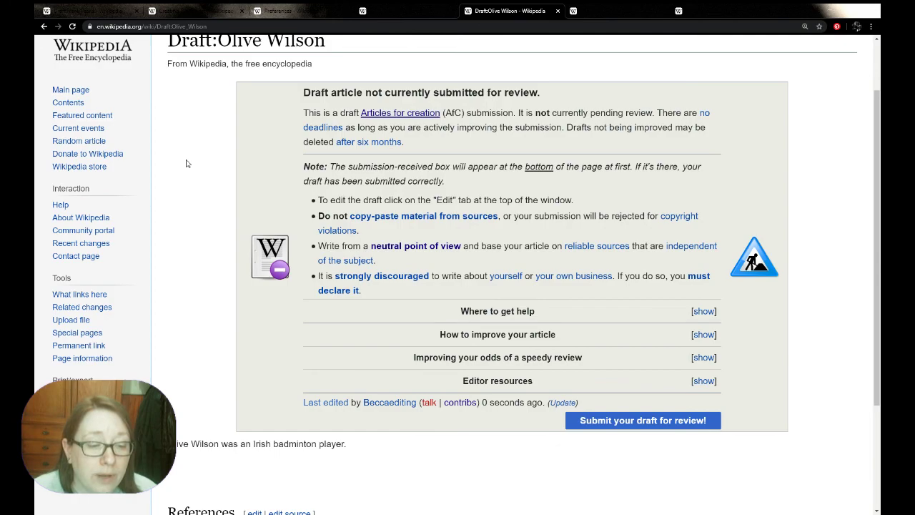
scroll(186, 164, down, 1)
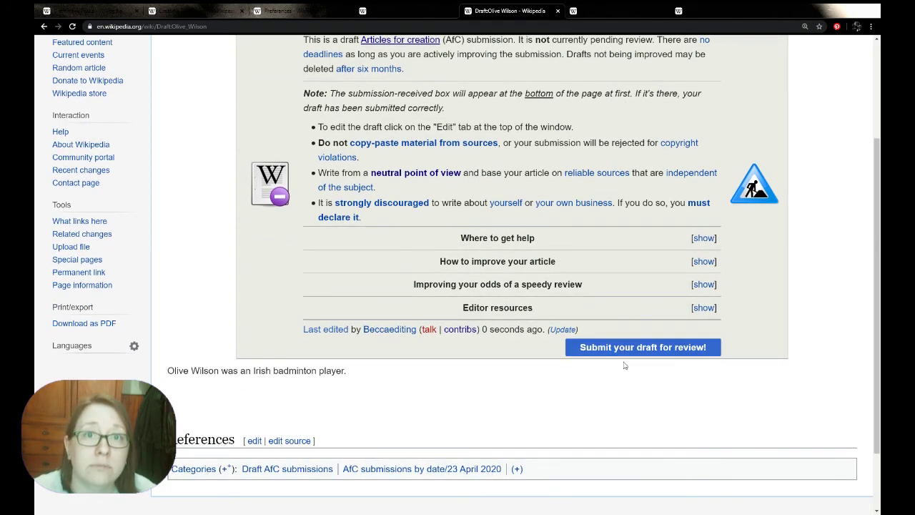
drag(166, 373, 338, 379)
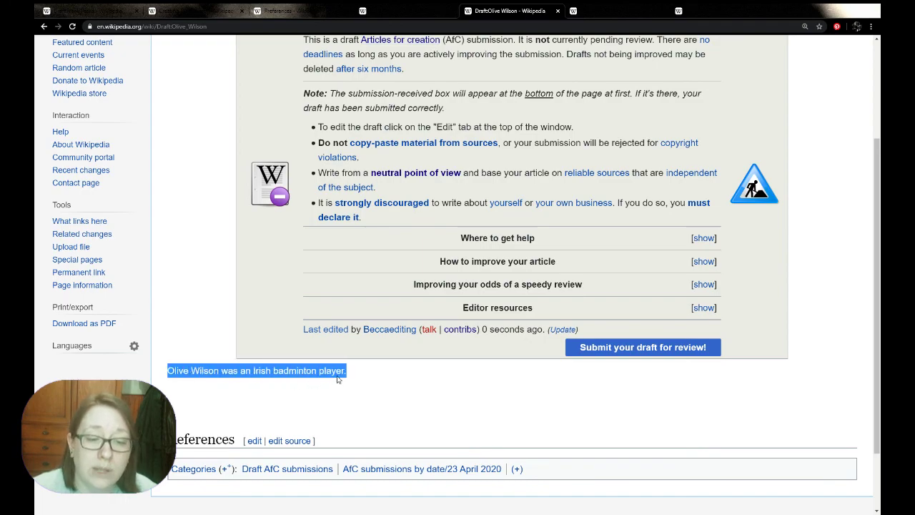
click(338, 379)
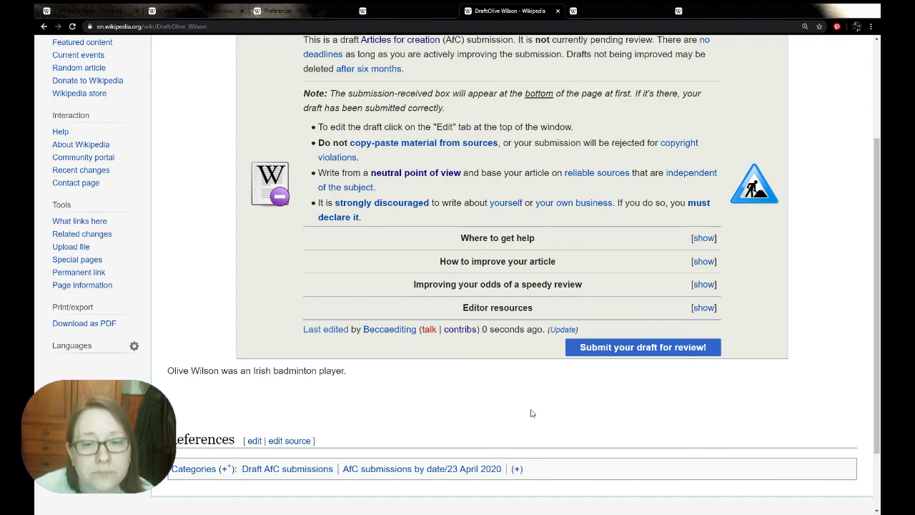
scroll(270, 307, up, 1)
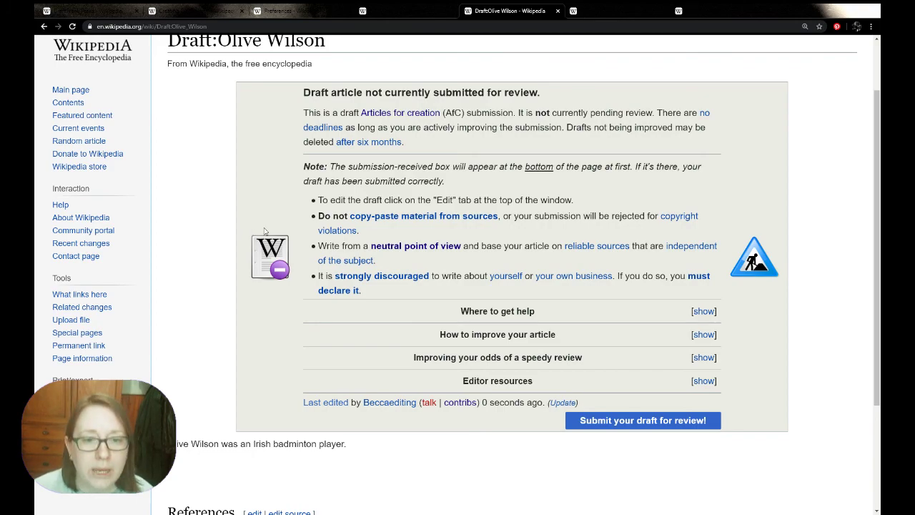
scroll(255, 214, down, 1)
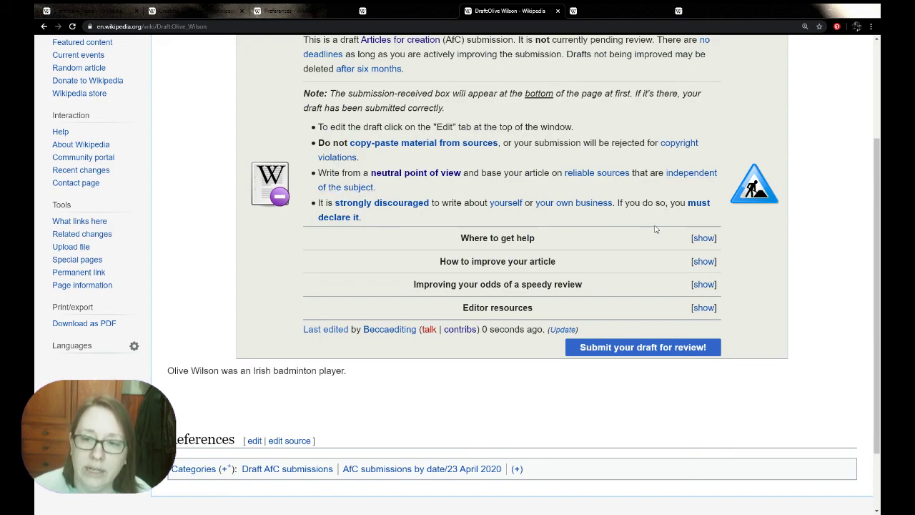
Expand the "Where to get help" section of the submission box and read its guidance.
click(703, 238)
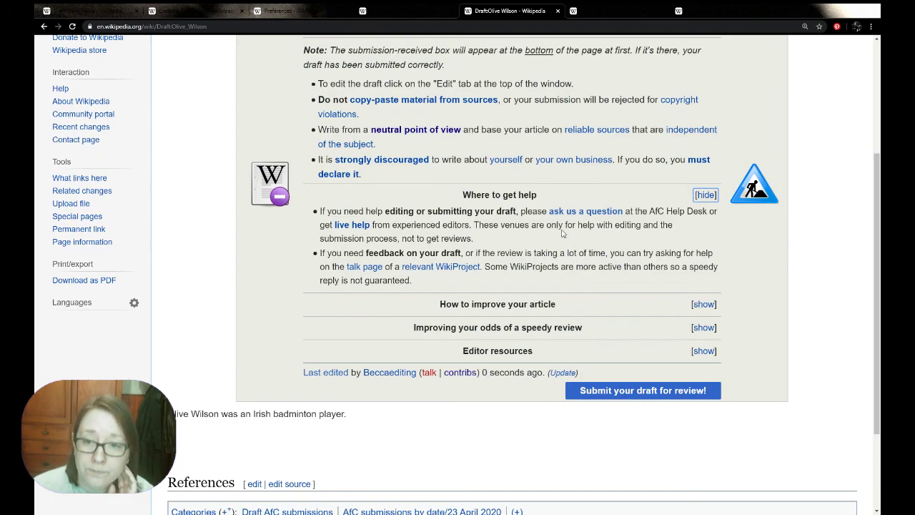
drag(646, 210, 705, 213)
click(488, 263)
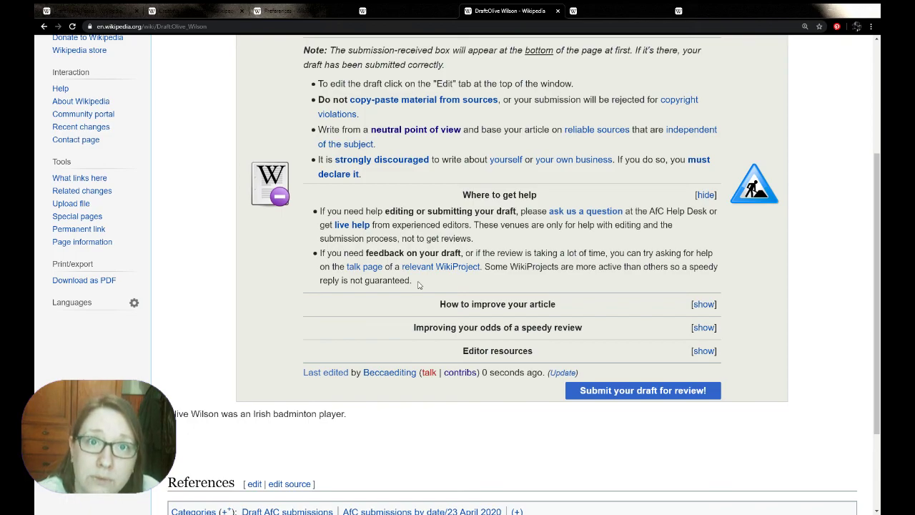
scroll(457, 202, up, 3)
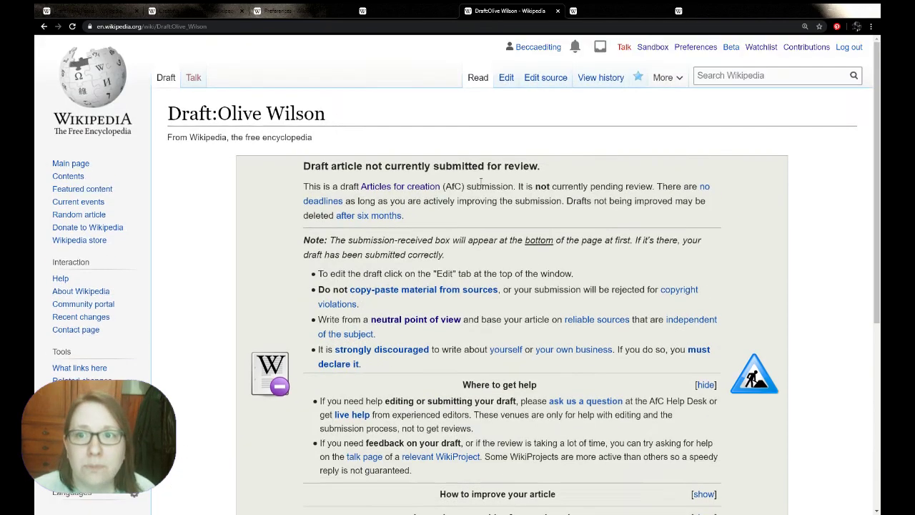
View the WikiProject banners on the talk page of the Irish Open (badminton) article.
click(171, 11)
click(43, 26)
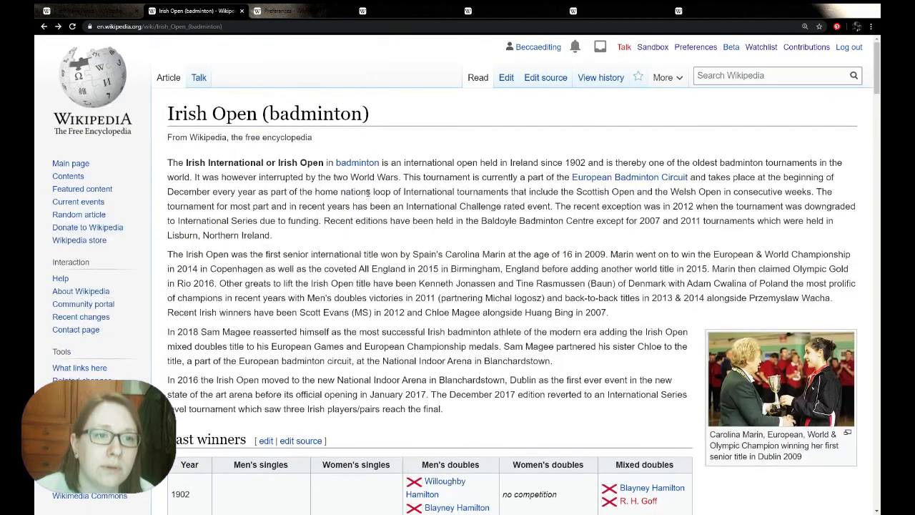
click(200, 79)
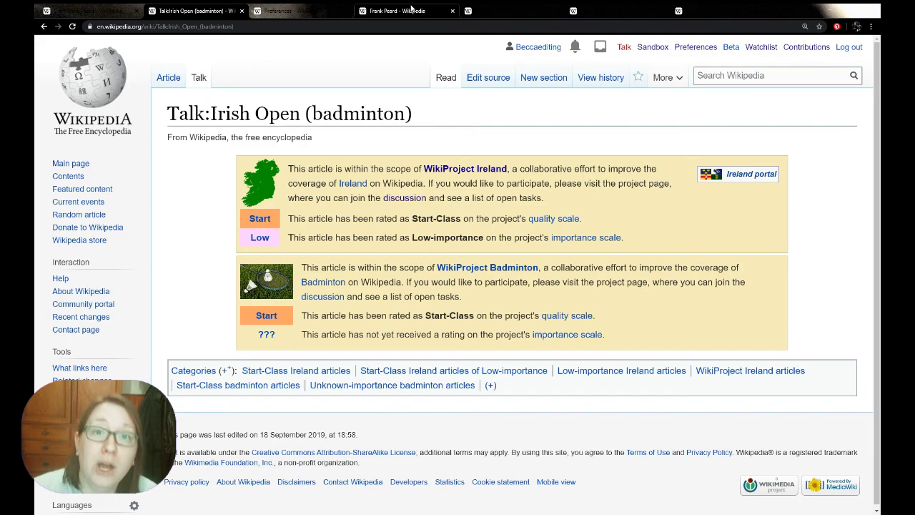
Return to the Olive Wilson draft and read its "How to improve your article" and "Improving your odds of a speedy review" guidance.
click(473, 10)
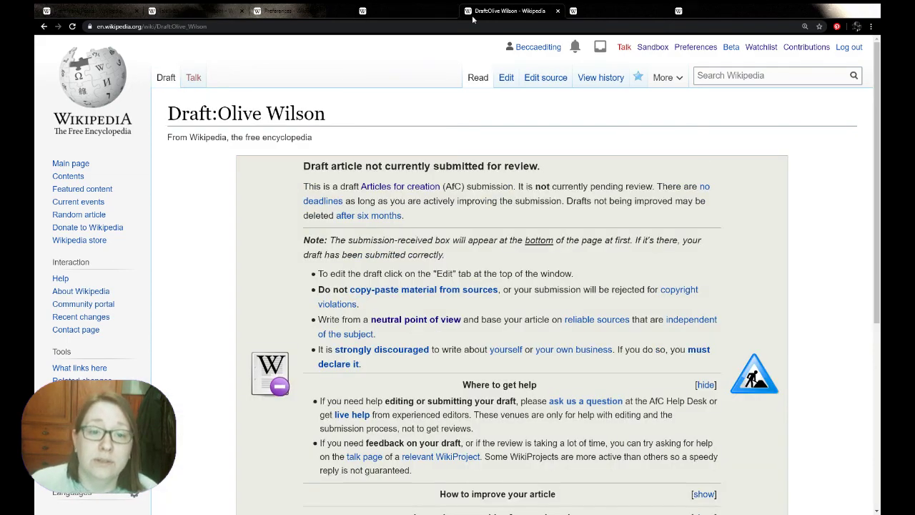
scroll(183, 217, down, 3)
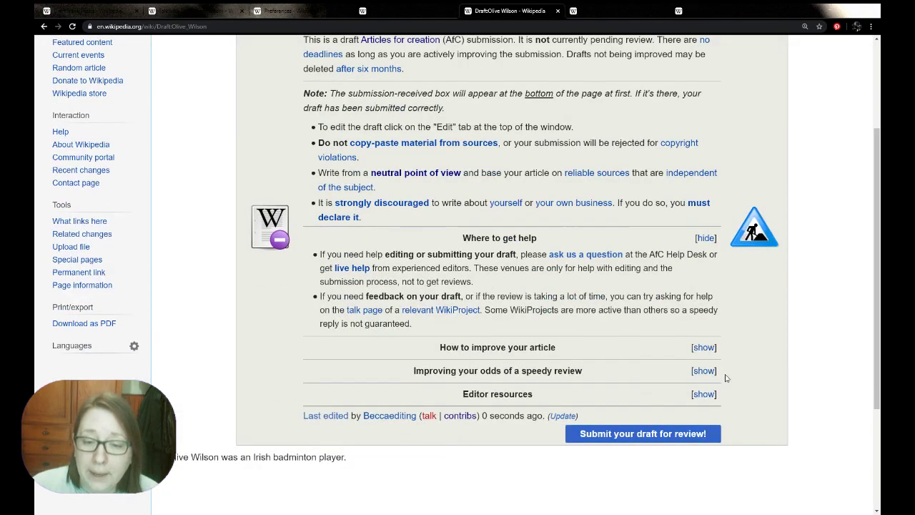
click(704, 346)
scroll(340, 120, down, 3)
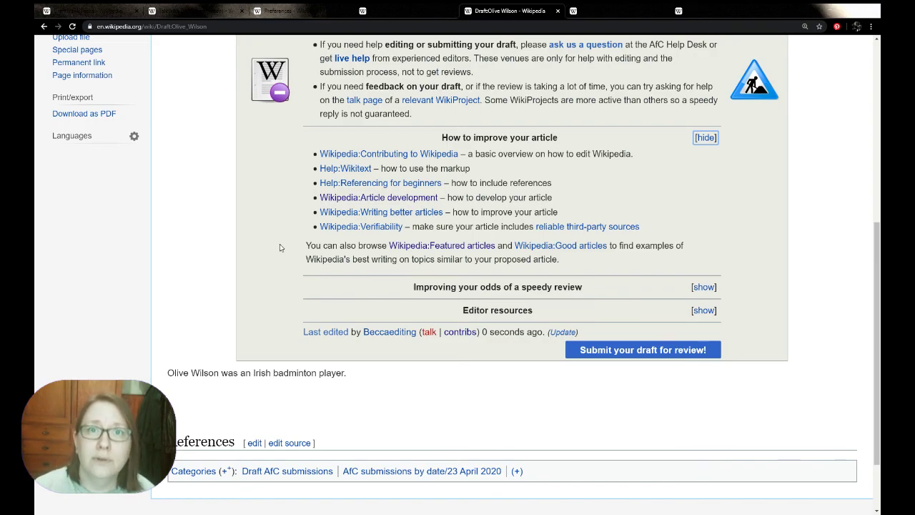
click(702, 286)
scroll(204, 323, down, 1)
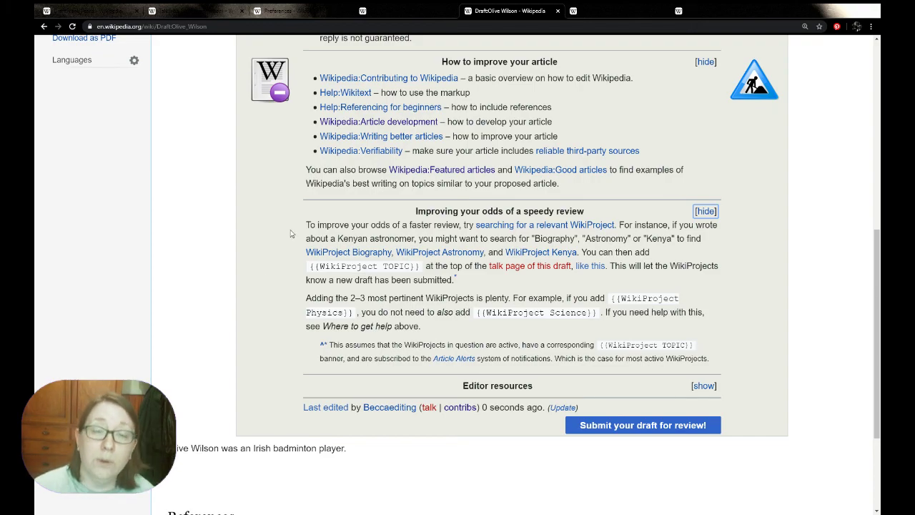
scroll(290, 233, up, 6)
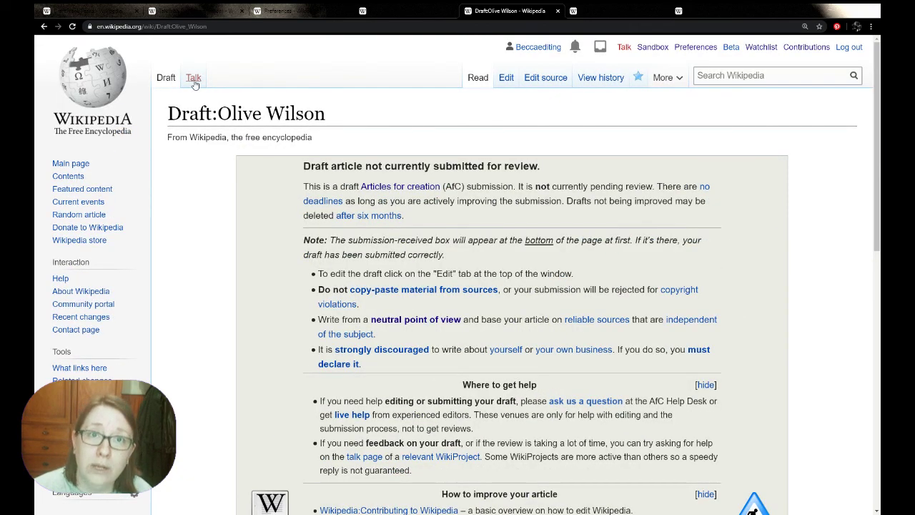
Go to Draft:Frank Peard, look over its content, and start creating its talk page.
click(192, 10)
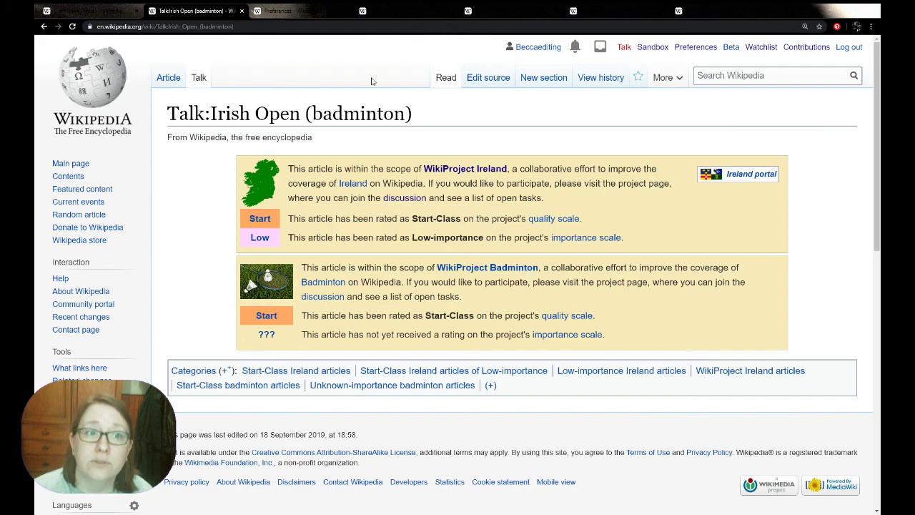
click(59, 10)
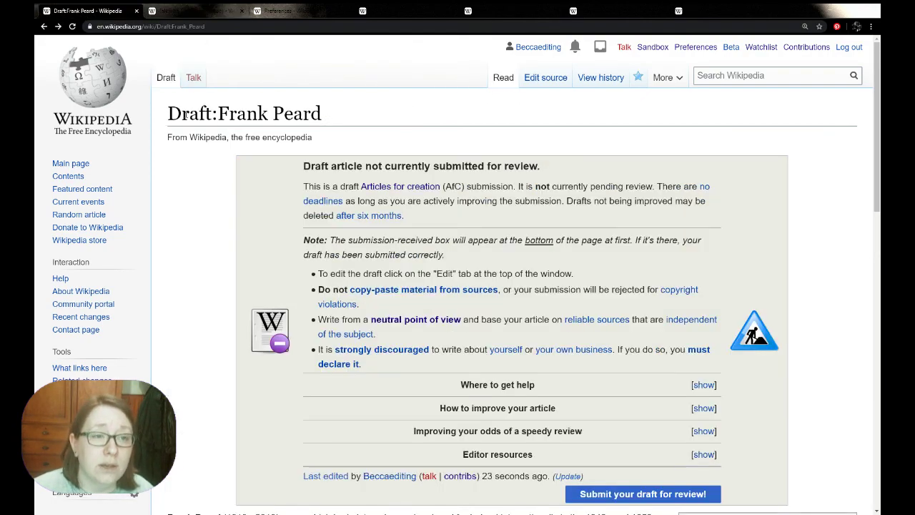
scroll(186, 165, down, 5)
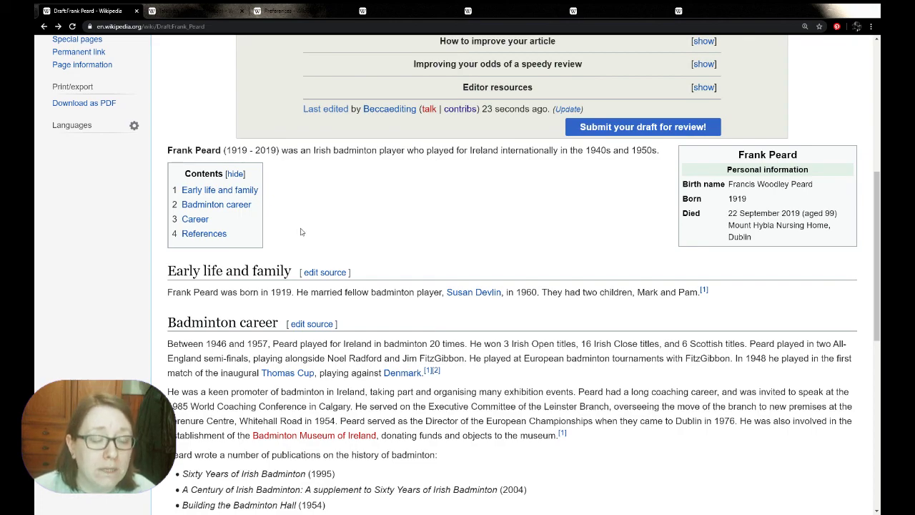
scroll(301, 231, up, 5)
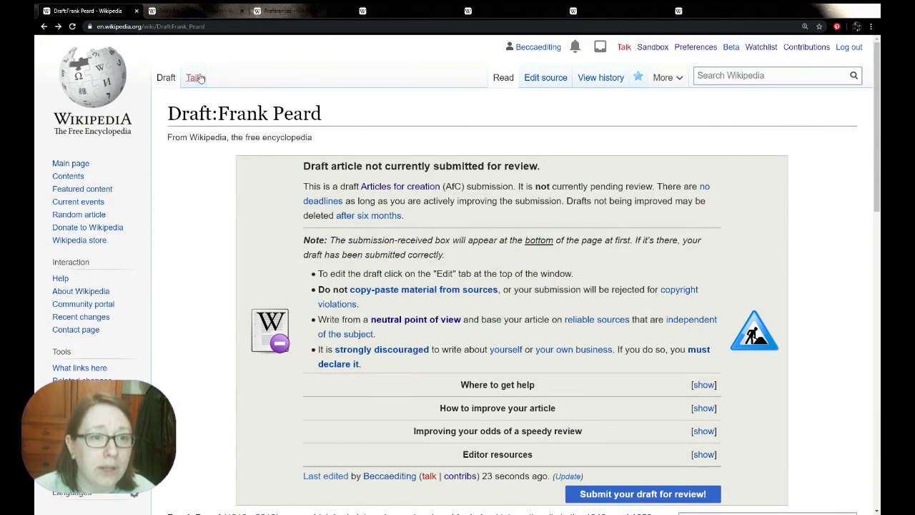
click(195, 78)
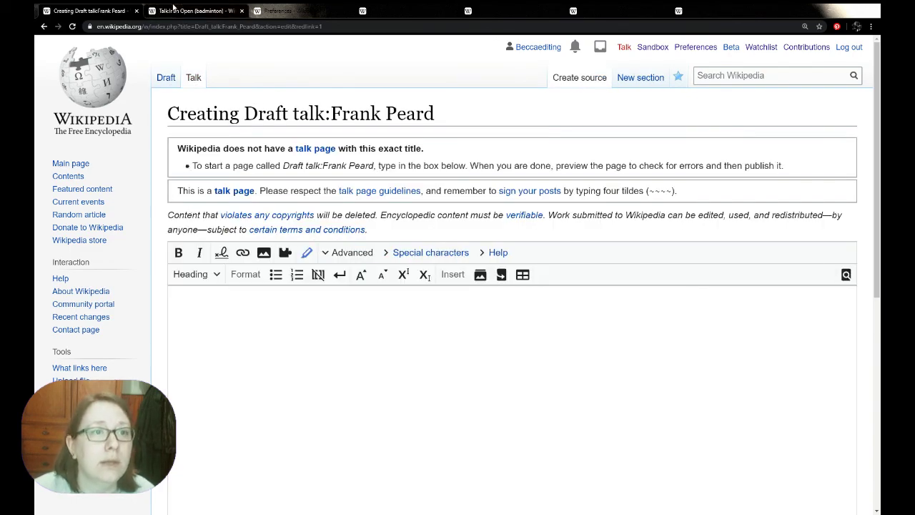
Copy the WikiProject Ireland and WikiProject Badminton templates from the Irish Open (badminton) talk page source into the new Frank Peard draft talk page.
click(192, 11)
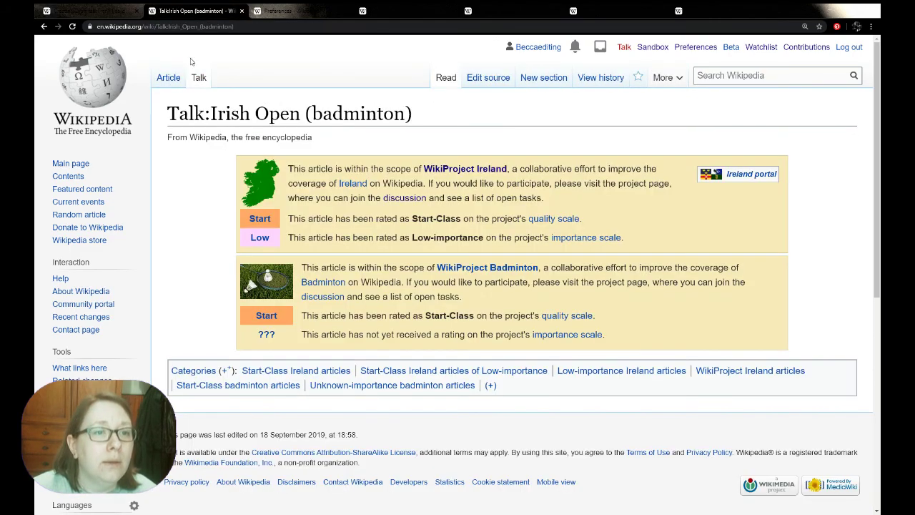
click(484, 80)
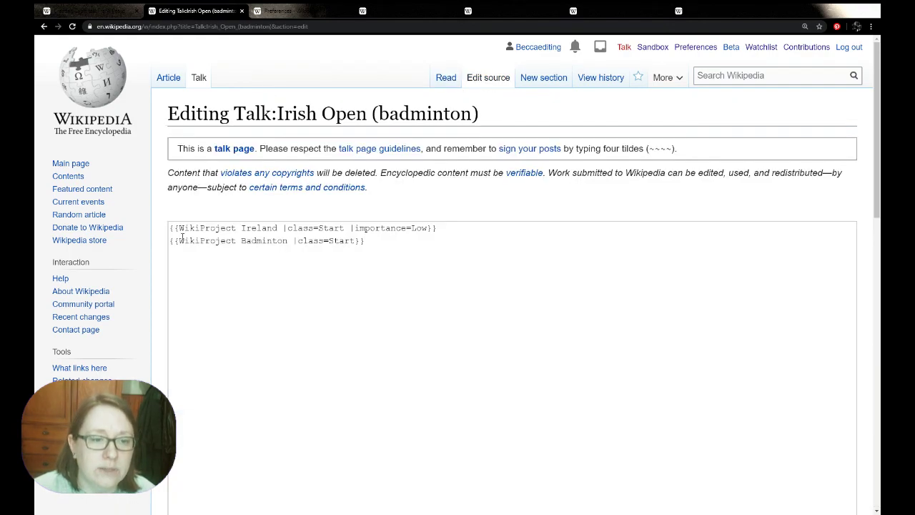
click(206, 230)
click(402, 310)
drag(366, 263, 168, 250)
key(ctrl+c)
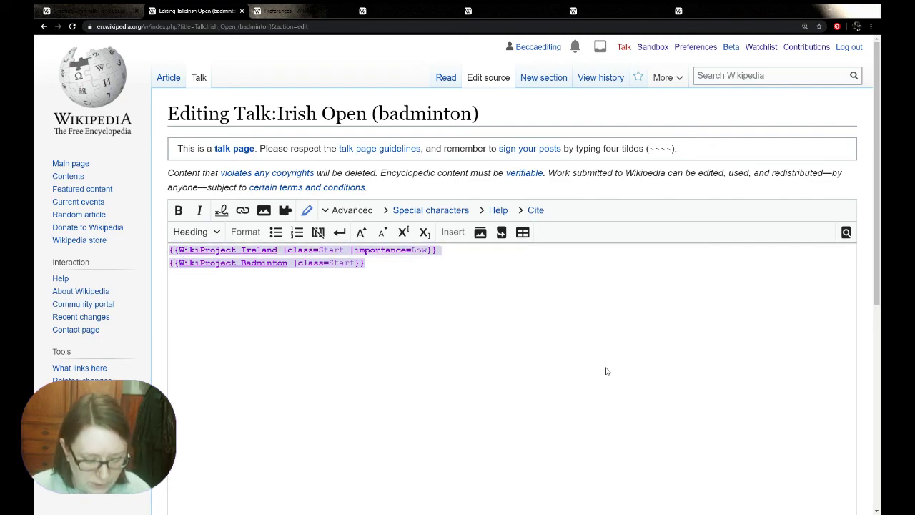
click(89, 11)
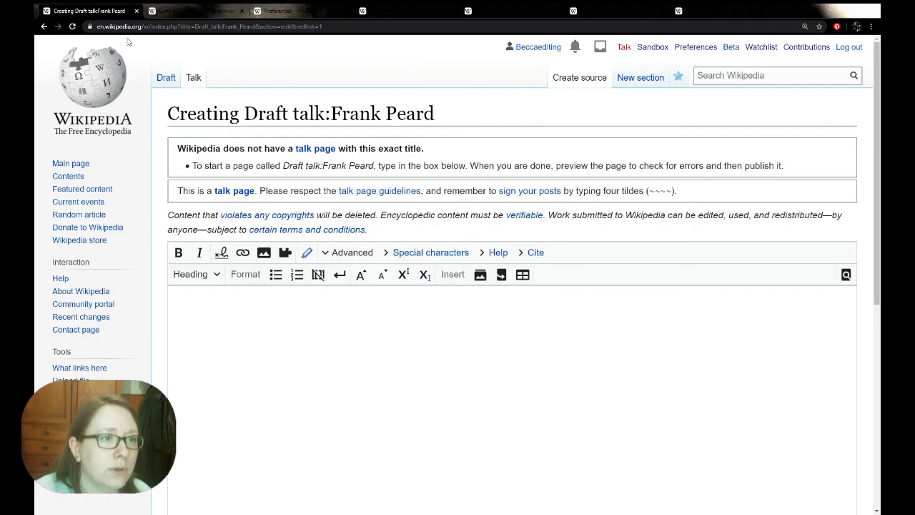
key(ctrl+v)
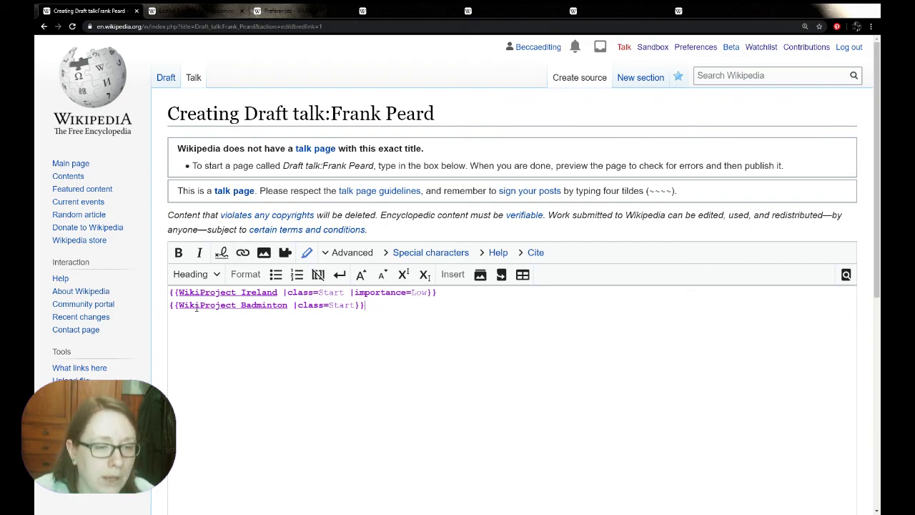
click(170, 292)
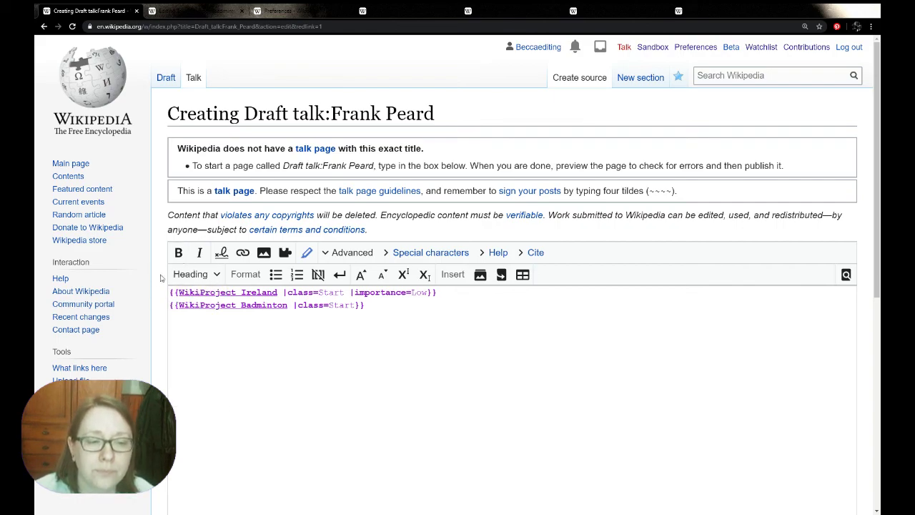
Publish the Frank Peard draft talk page with the edit summary "adding WikiProjects".
scroll(147, 302, down, 3)
scroll(144, 301, down, 3)
click(310, 421)
text(a)
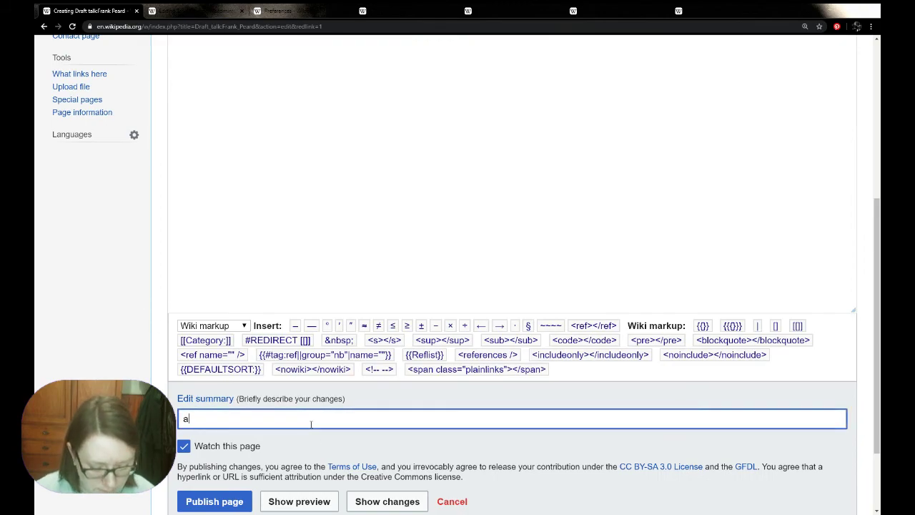
text(dding Wiki)
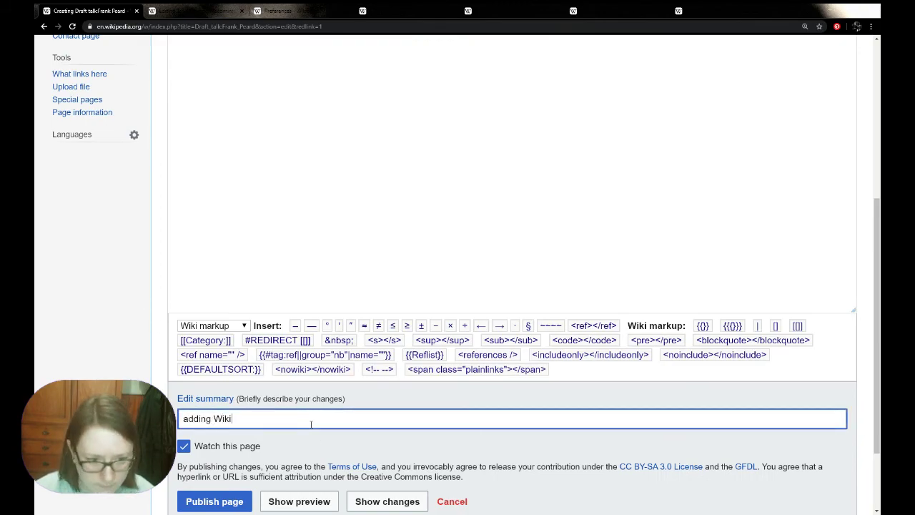
text(Projects)
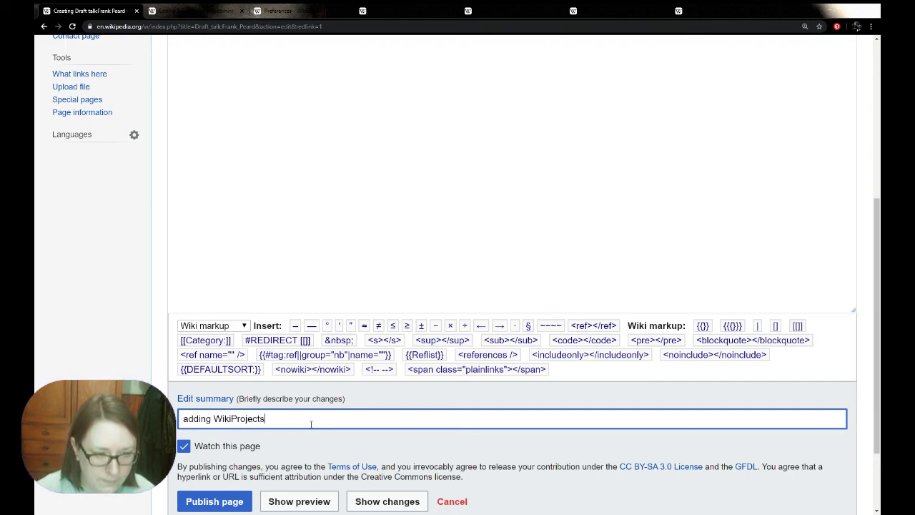
click(129, 351)
click(223, 496)
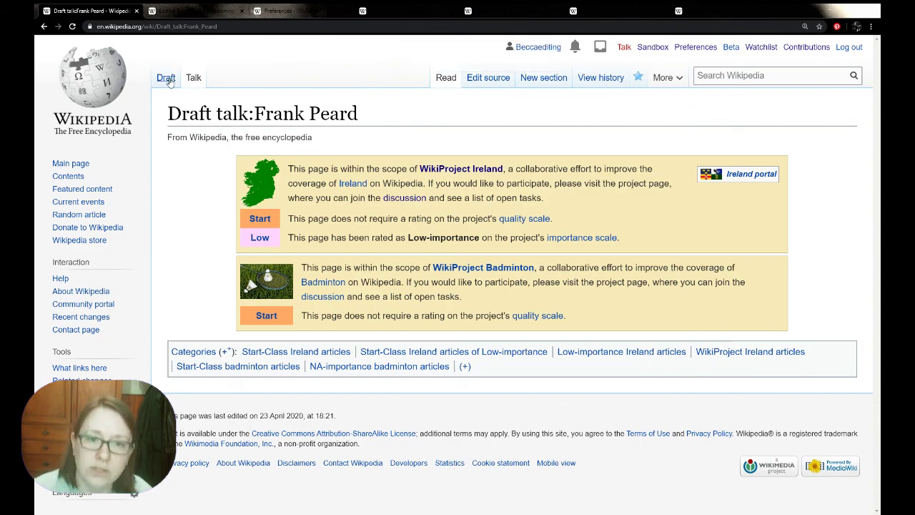
click(168, 80)
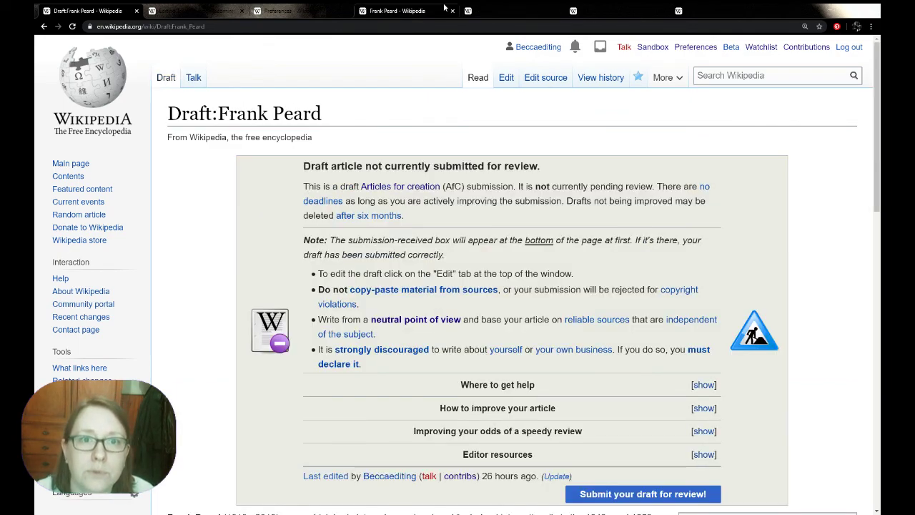
click(489, 7)
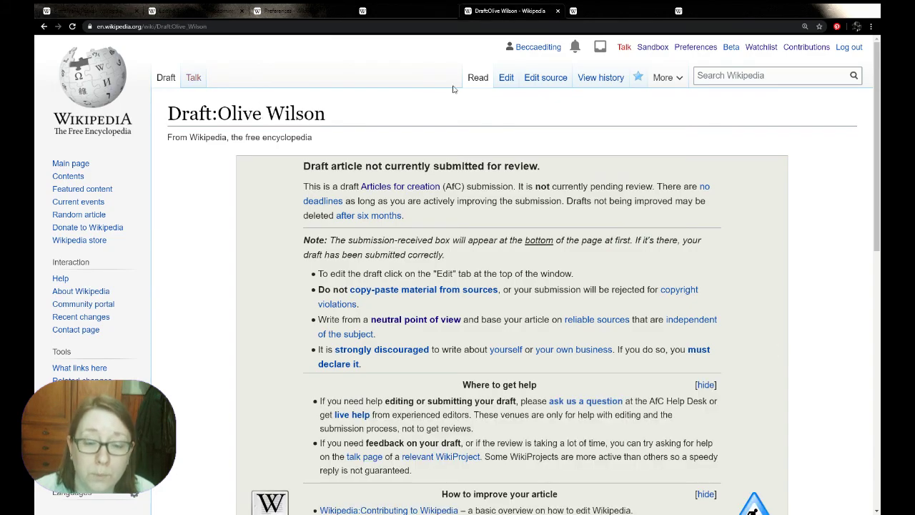
scroll(213, 322, down, 4)
scroll(213, 323, down, 4)
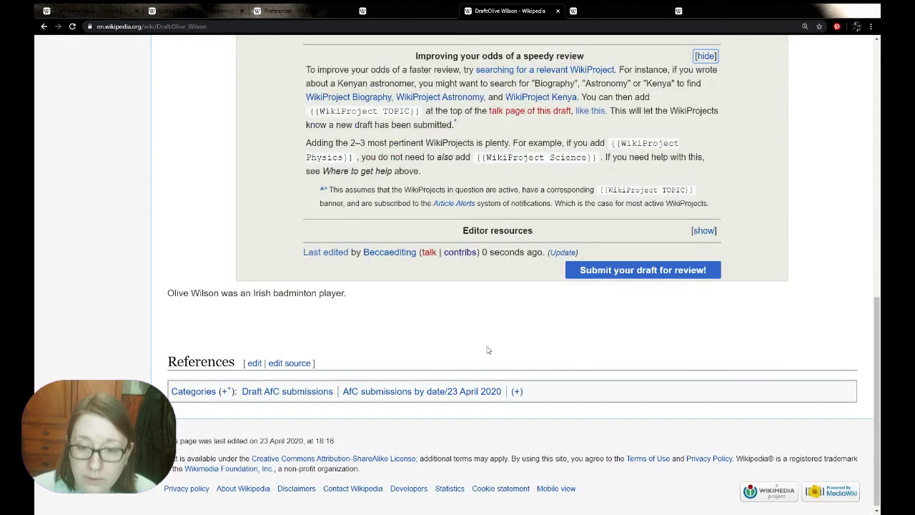
click(707, 231)
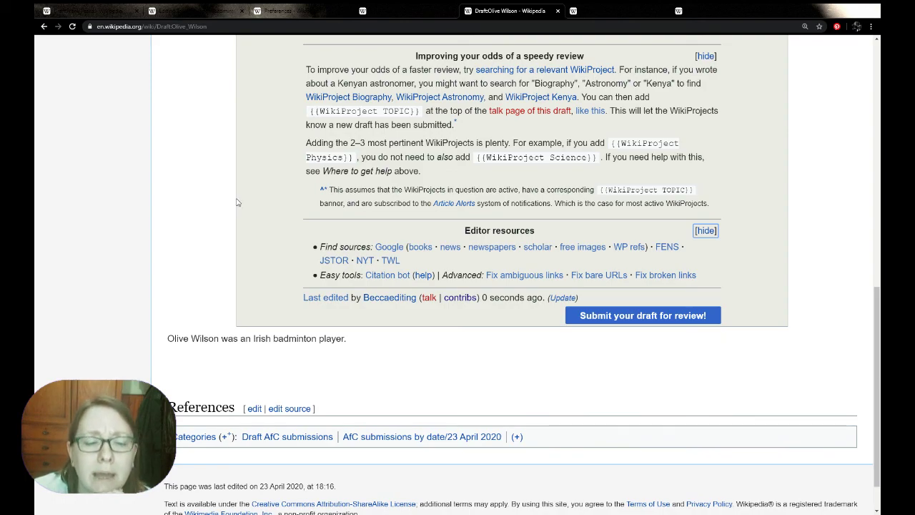
scroll(237, 202, down, 1)
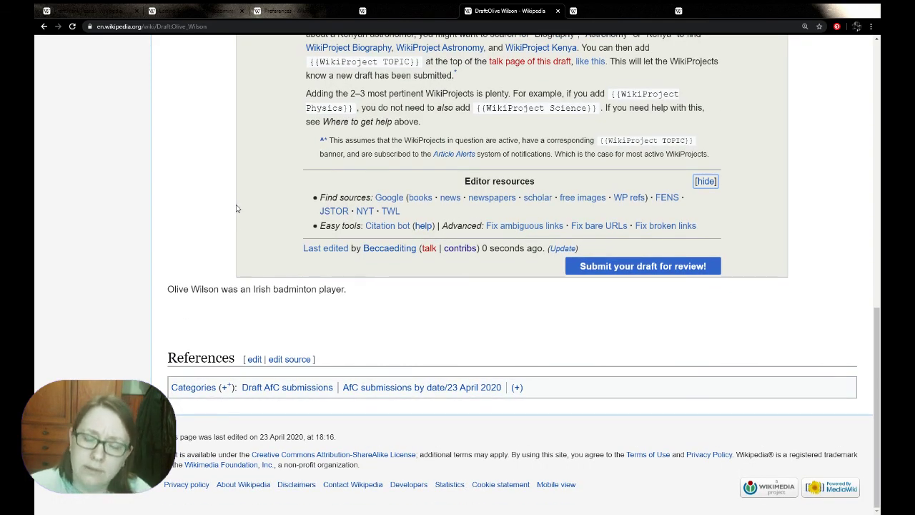
scroll(238, 207, up, 4)
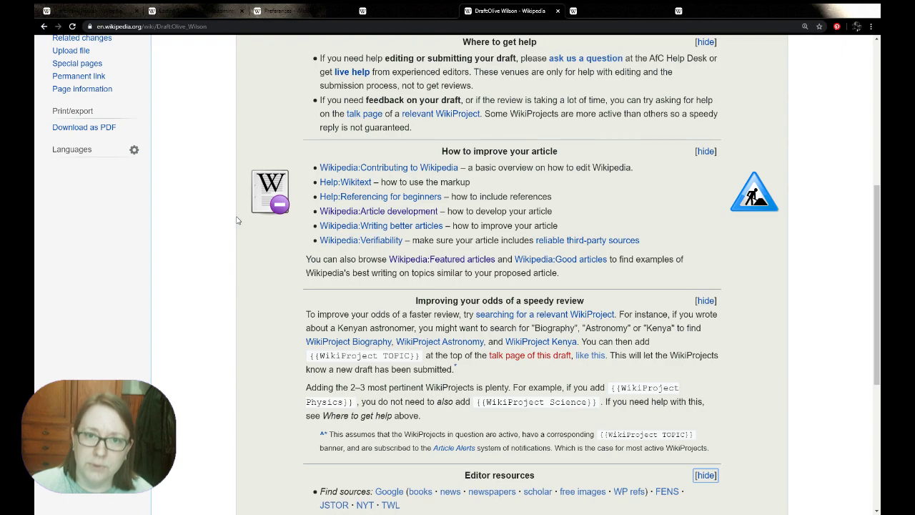
scroll(238, 214, up, 2)
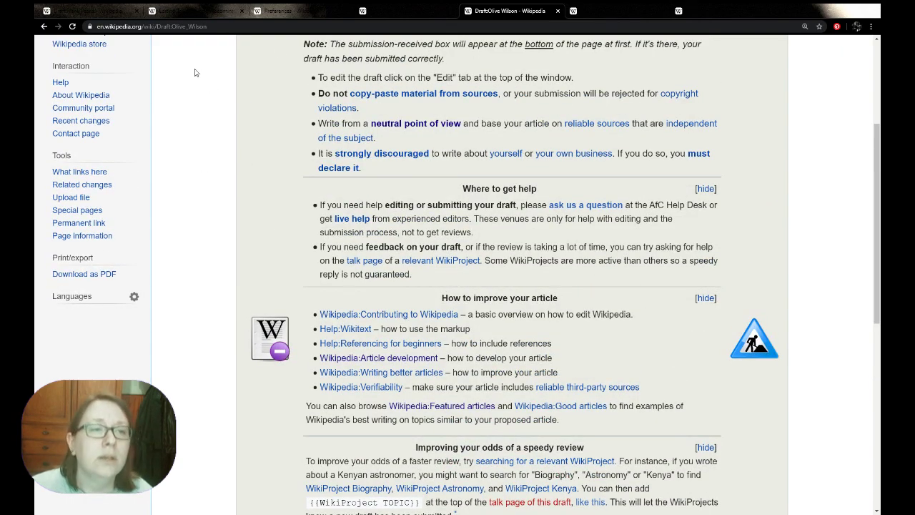
Go to Draft:Frank Peard and review the article's content from the submission notice down to the references.
click(95, 15)
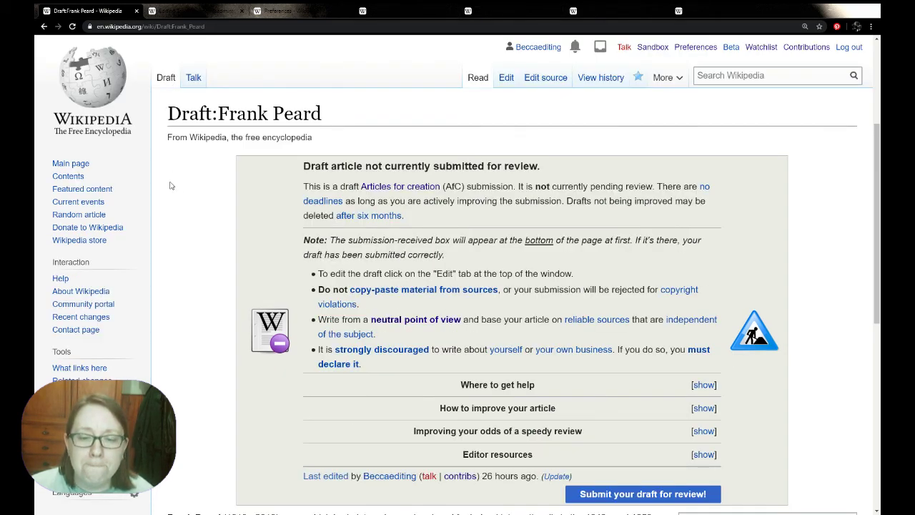
scroll(171, 186, down, 1)
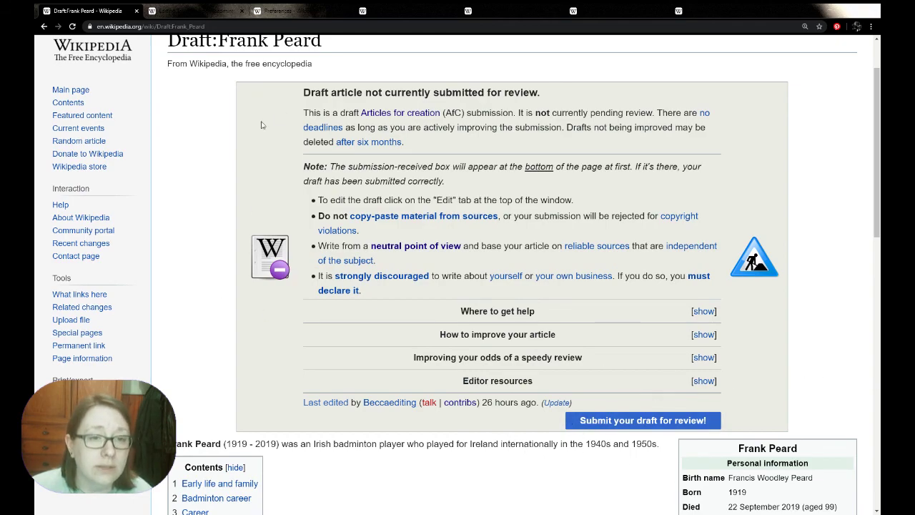
scroll(172, 308, down, 3)
scroll(155, 303, down, 6)
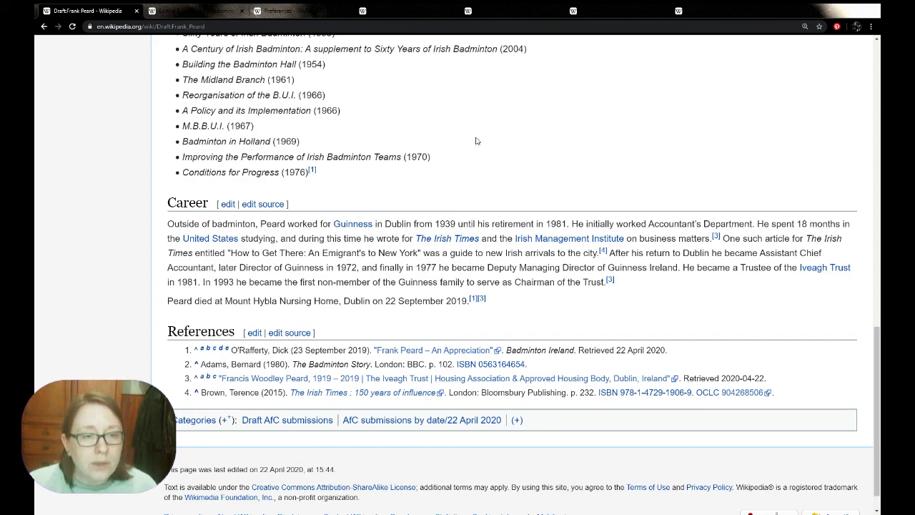
scroll(477, 141, up, 3)
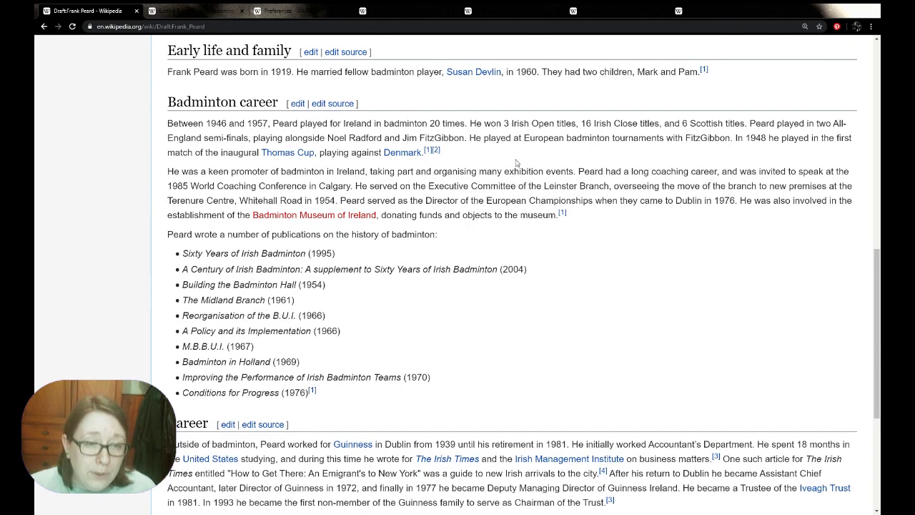
scroll(516, 163, down, 1)
scroll(516, 163, down, 1)
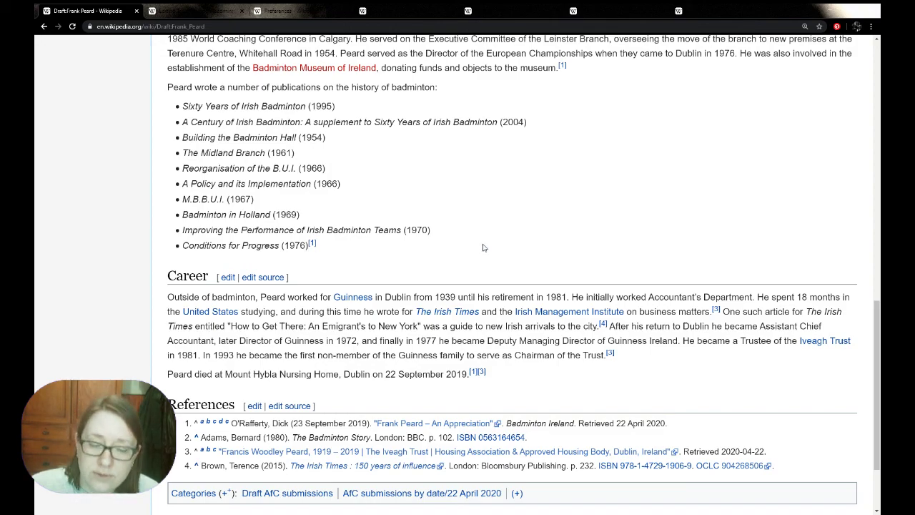
scroll(490, 241, down, 2)
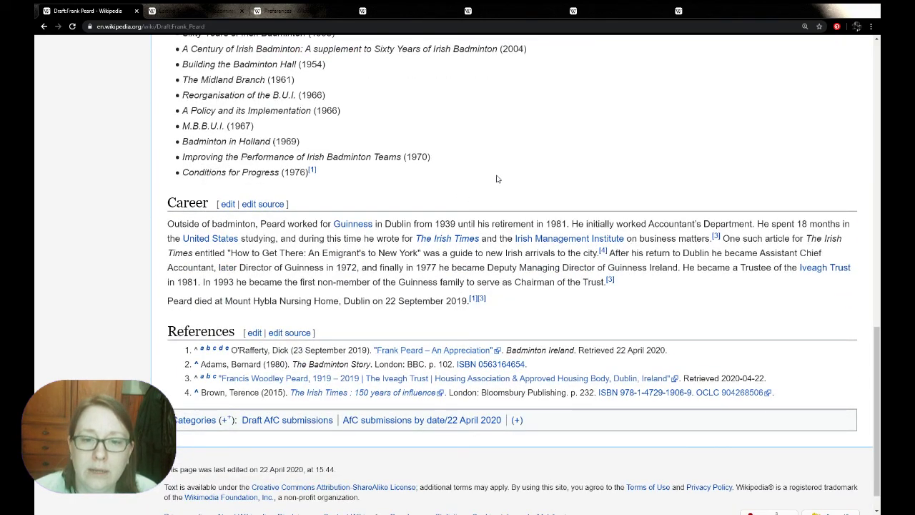
scroll(500, 181, up, 20)
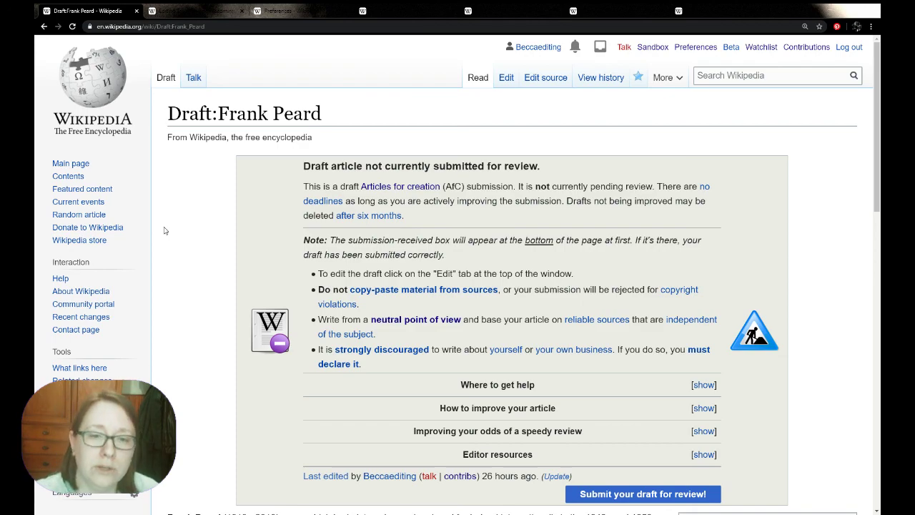
Remove the AFC submission template and its "do not remove this line" comment from the Frank Peard draft's source.
click(550, 78)
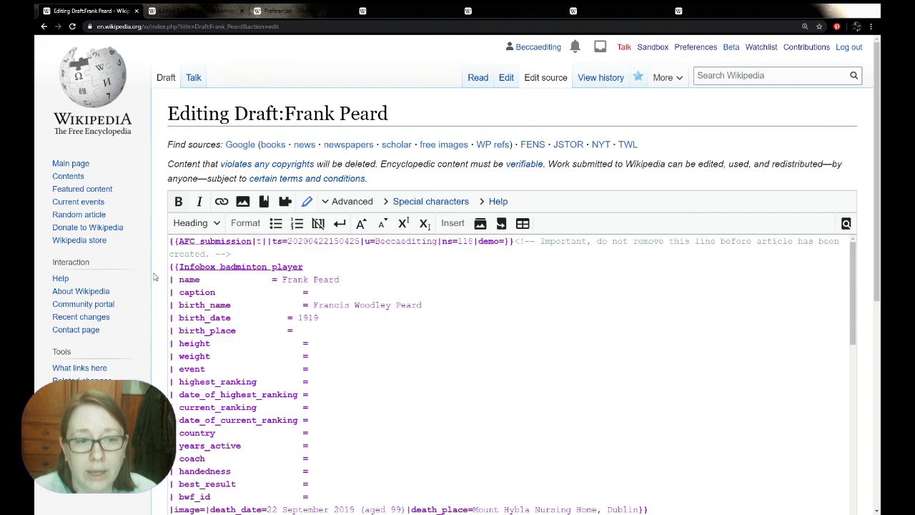
drag(245, 256, 154, 236)
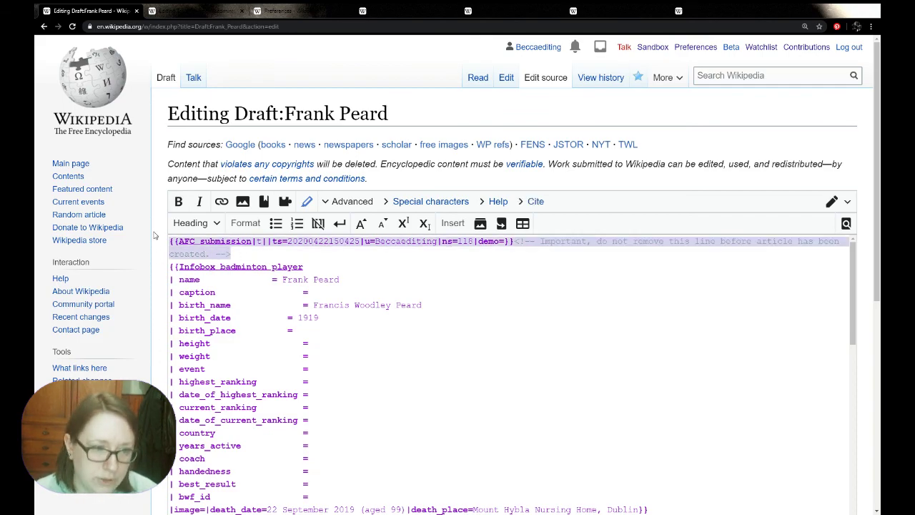
key(BackSpace)
key(BackSpace)
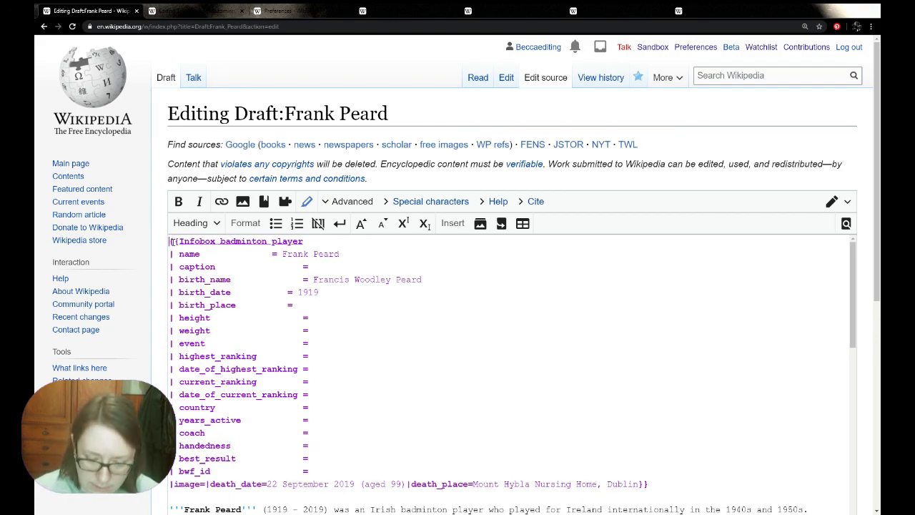
Preview the edited Frank Peard draft and check how the article looks without the submission box.
scroll(227, 315, down, 10)
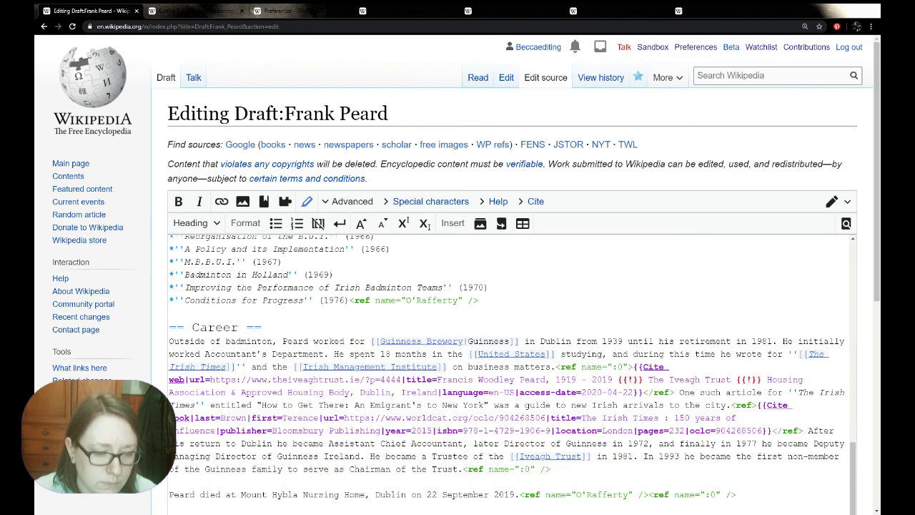
scroll(458, 322, down, 5)
click(315, 361)
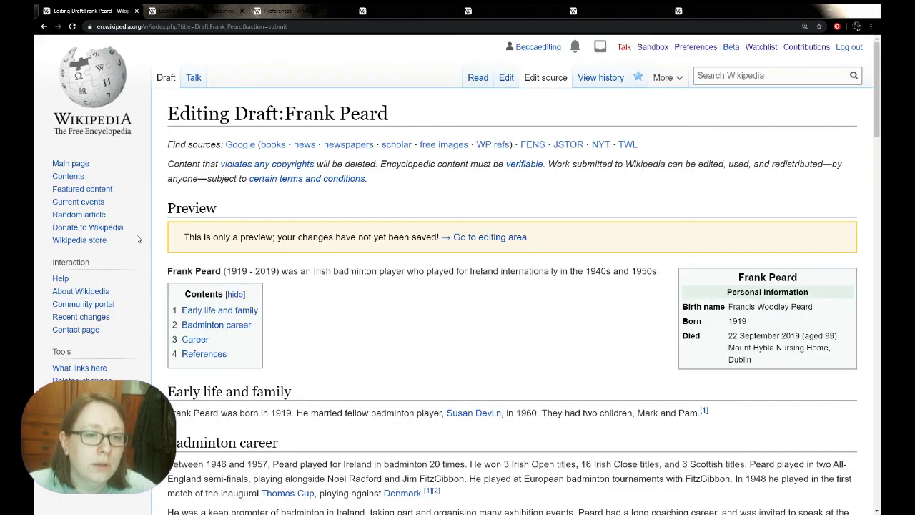
scroll(139, 271, down, 10)
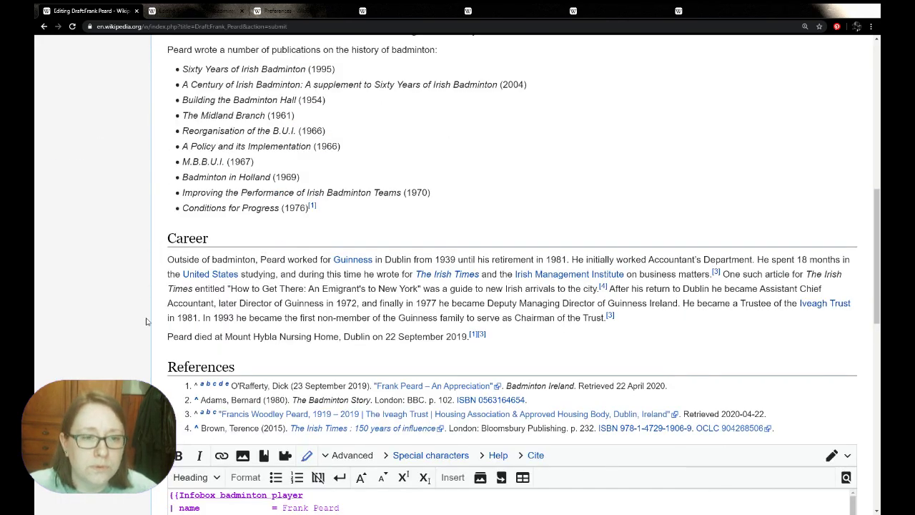
scroll(145, 321, up, 10)
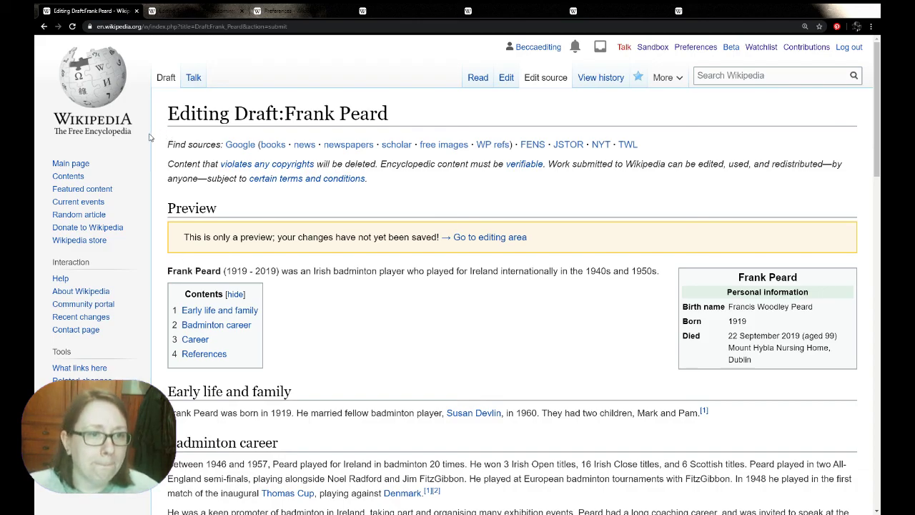
scroll(149, 137, down, 5)
scroll(150, 138, up, 5)
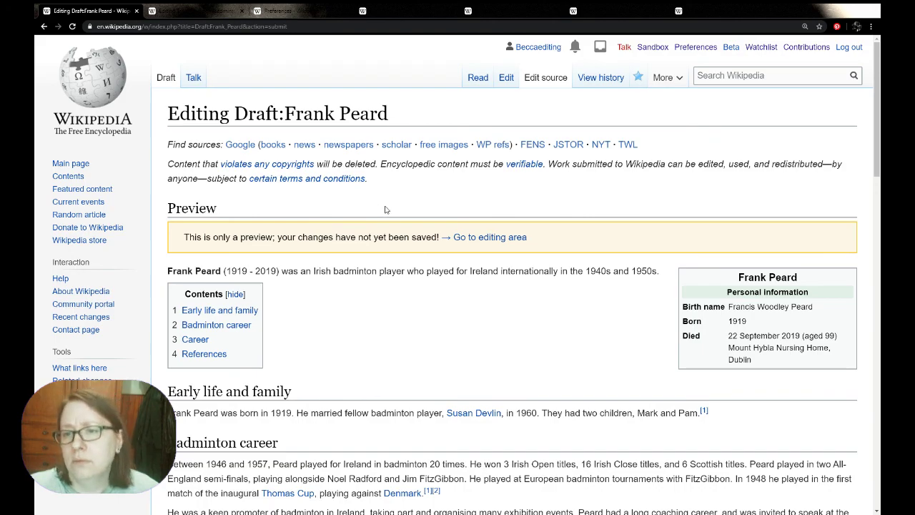
Discard the source edit of the Frank Peard draft without publishing it.
scroll(179, 227, down, 10)
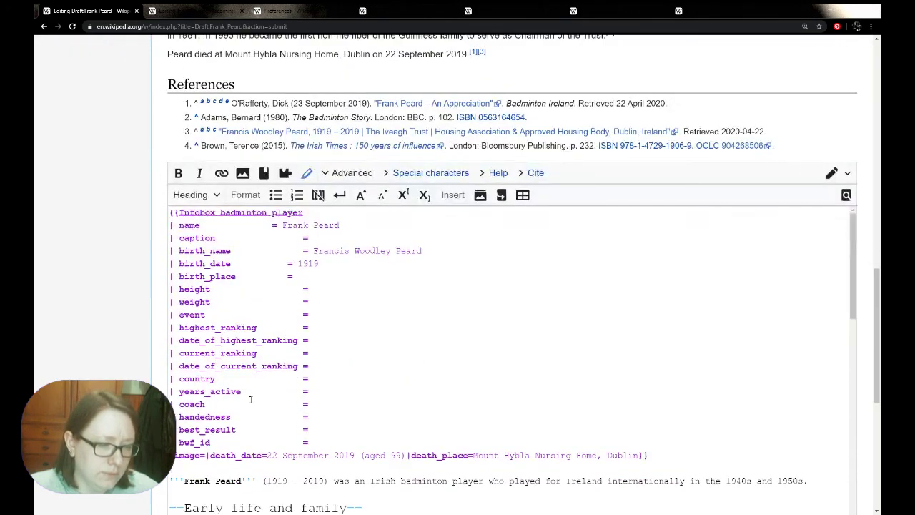
scroll(180, 428, down, 5)
click(194, 259)
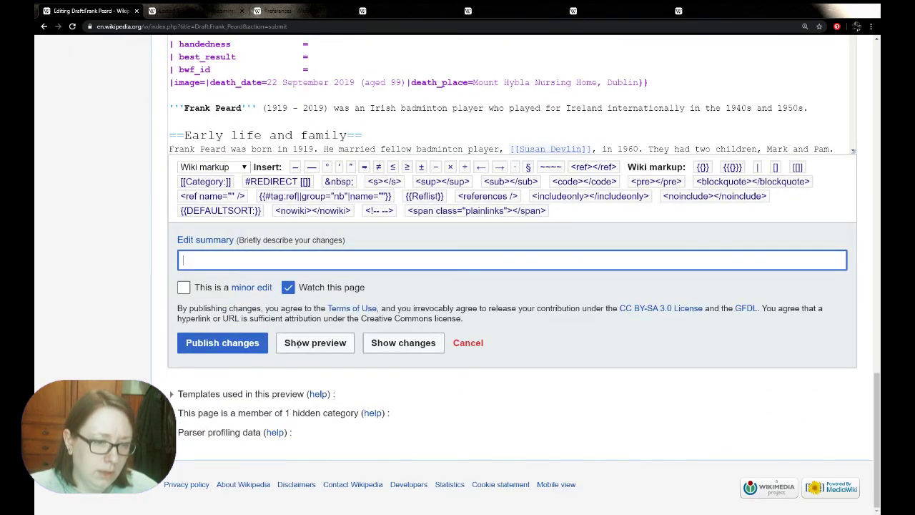
click(155, 328)
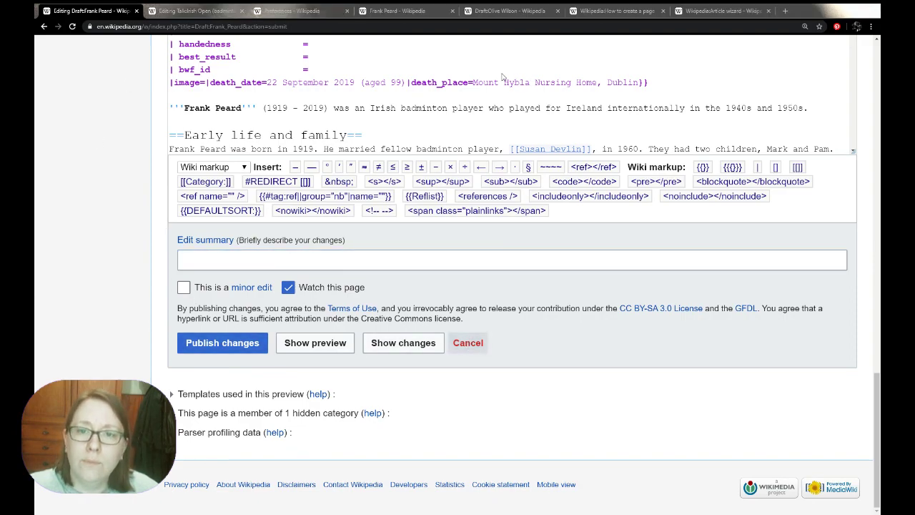
click(467, 343)
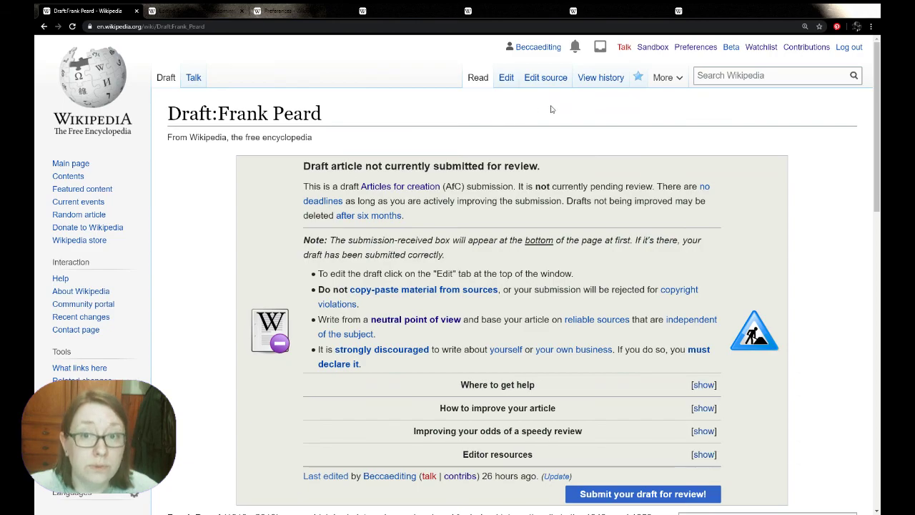
Edit the Frank Peard draft visually and delete the invisible "do not remove" comment and the AFC submission template.
click(503, 80)
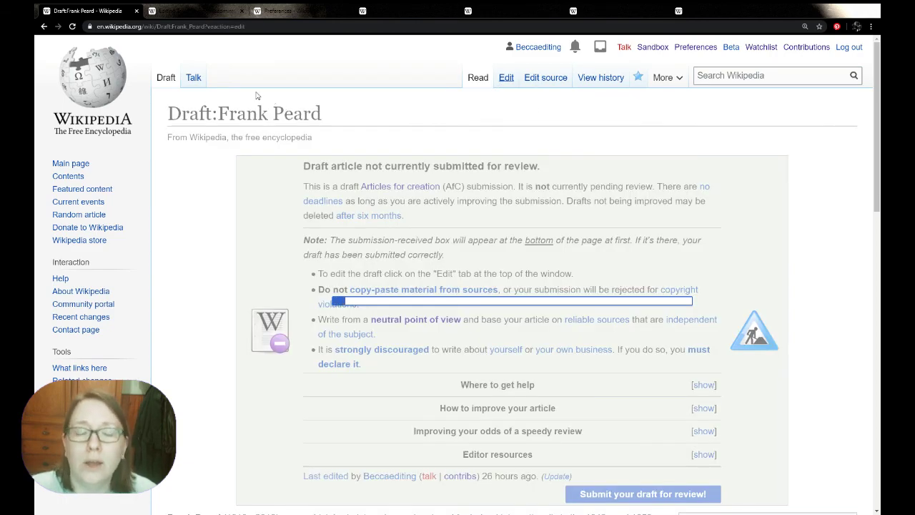
scroll(272, 145, down, 7)
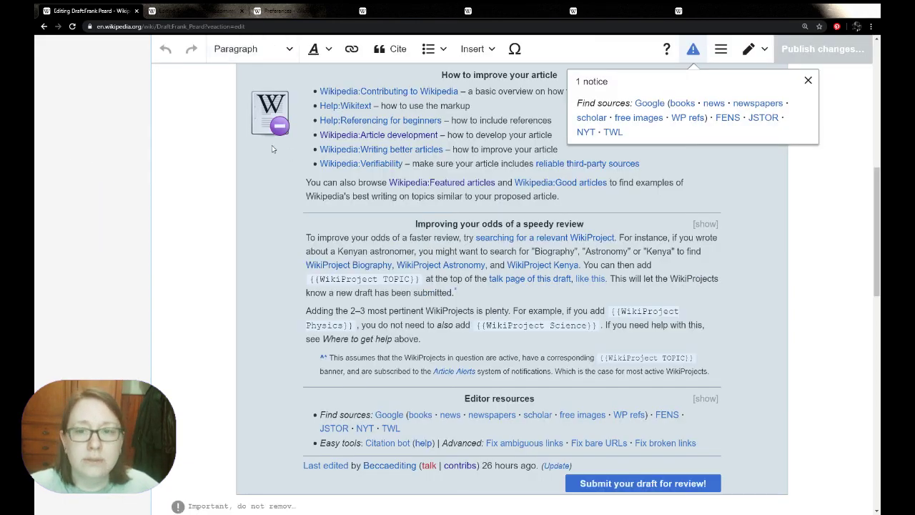
scroll(640, 303, down, 1)
click(451, 464)
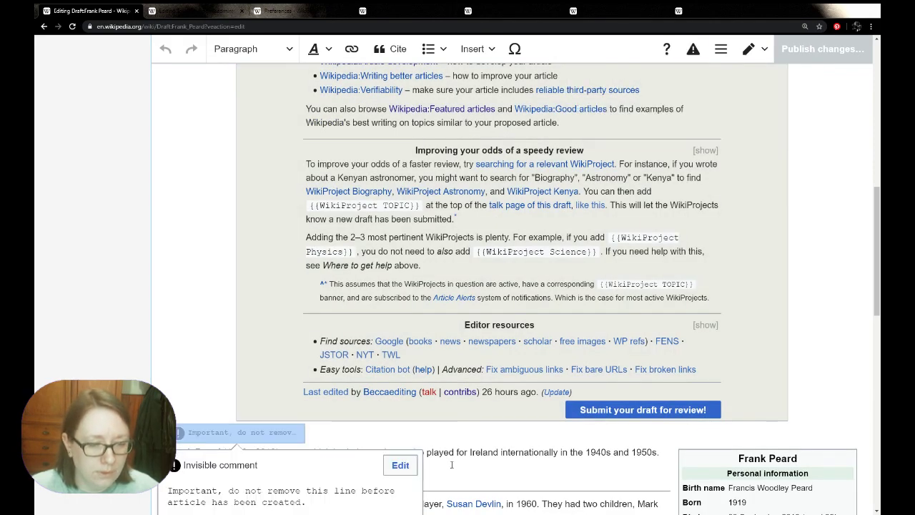
key(BackSpace)
key(BackSpace)
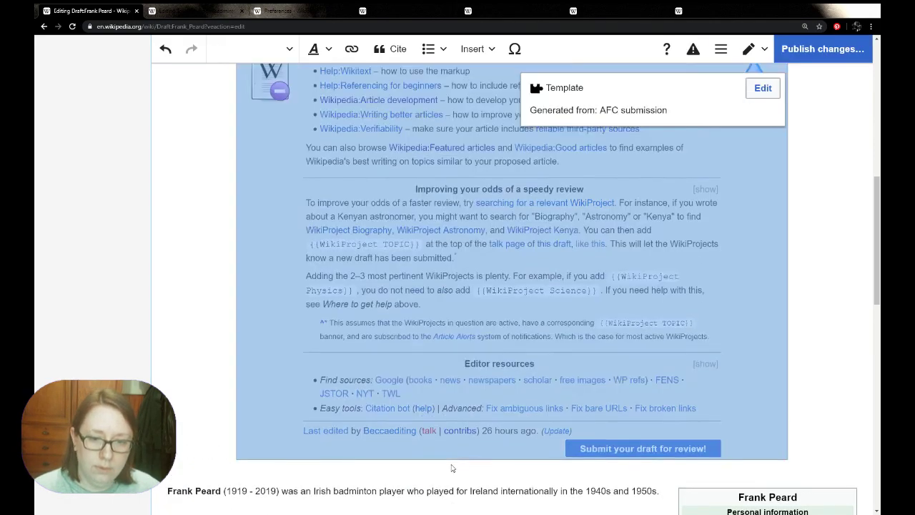
key(BackSpace)
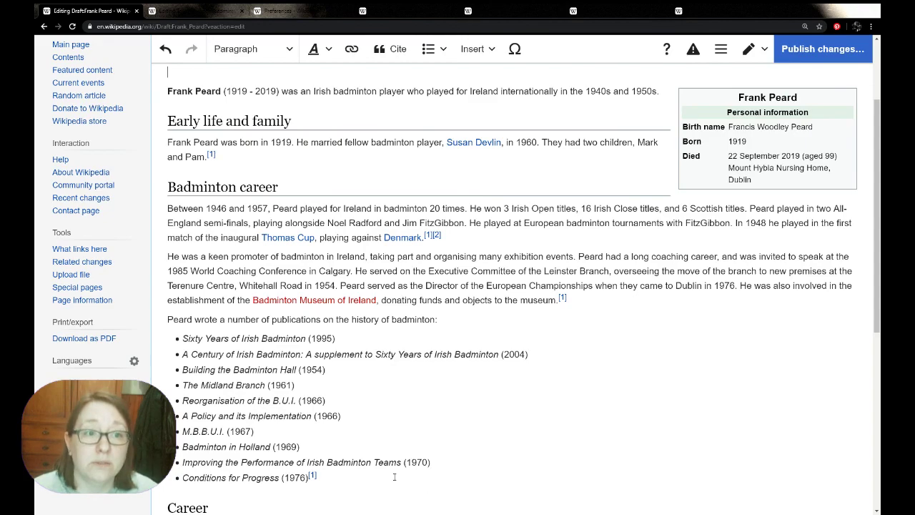
Delete the Infobox badminton player template from the draft and undo that deletion.
scroll(394, 477, up, 2)
key(Right)
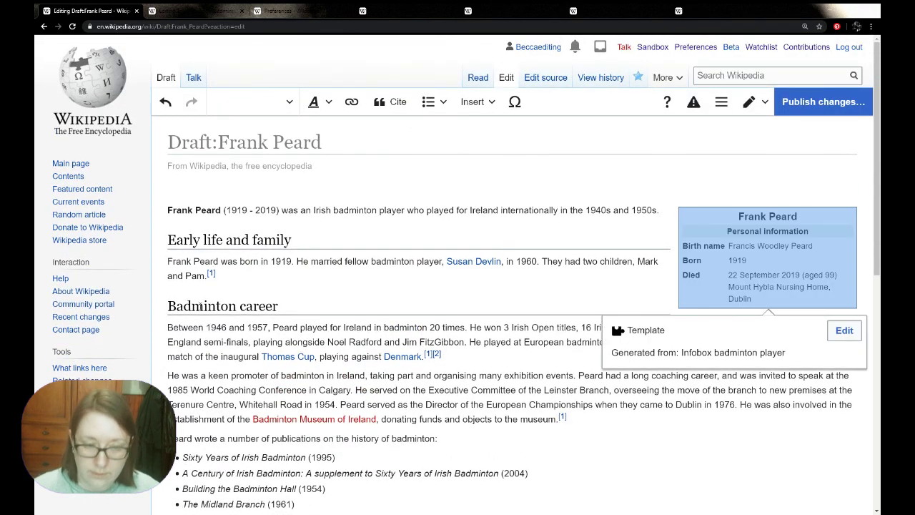
key(BackSpace)
key(ctrl+z)
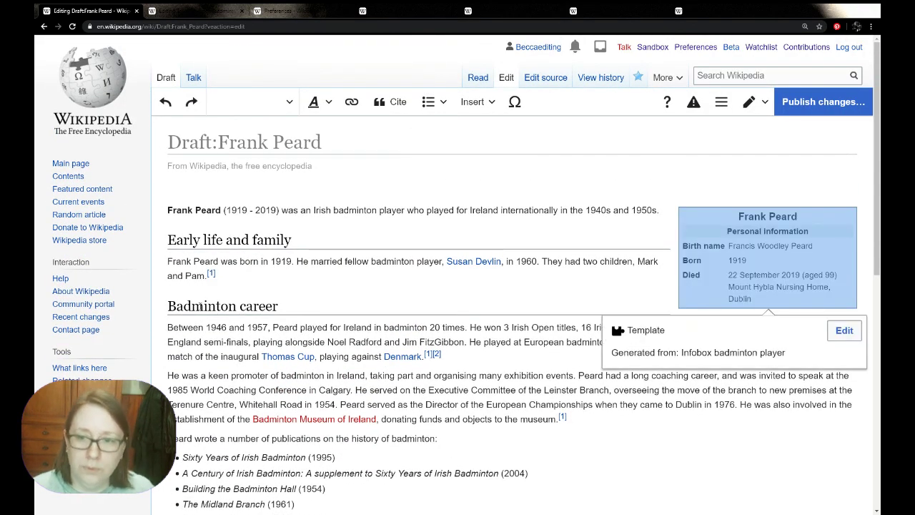
Deselect the infobox and look over the edited draft down to its references and categories.
click(559, 298)
scroll(281, 249, down, 7)
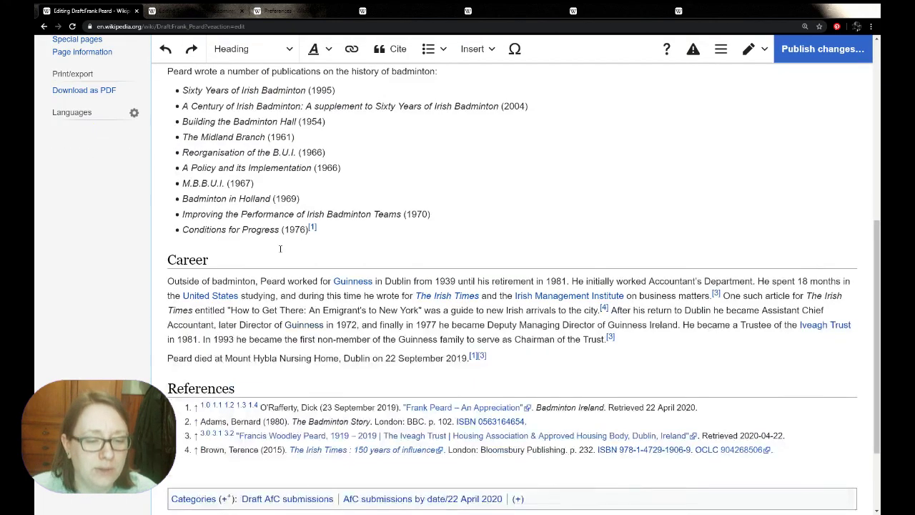
scroll(281, 248, up, 7)
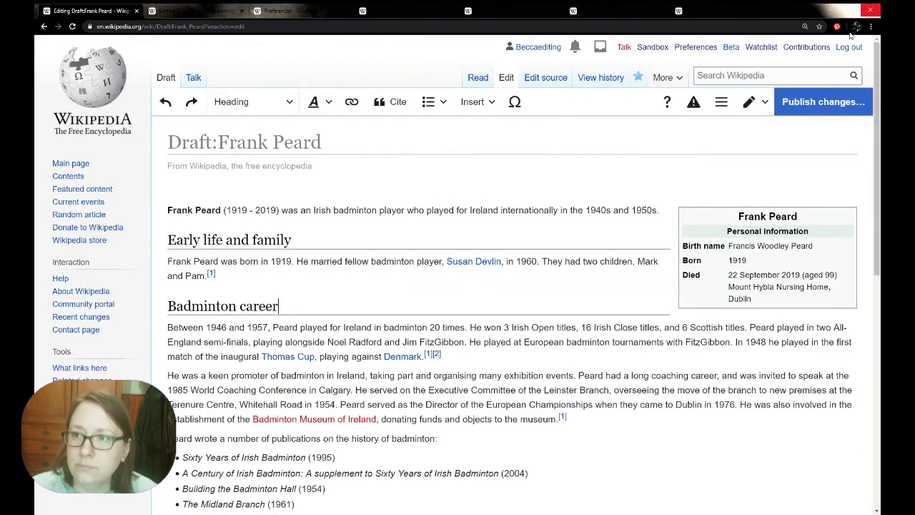
Publish the edit to the Frank Peard draft with the edit summary "removed AfC template".
click(822, 102)
text(re)
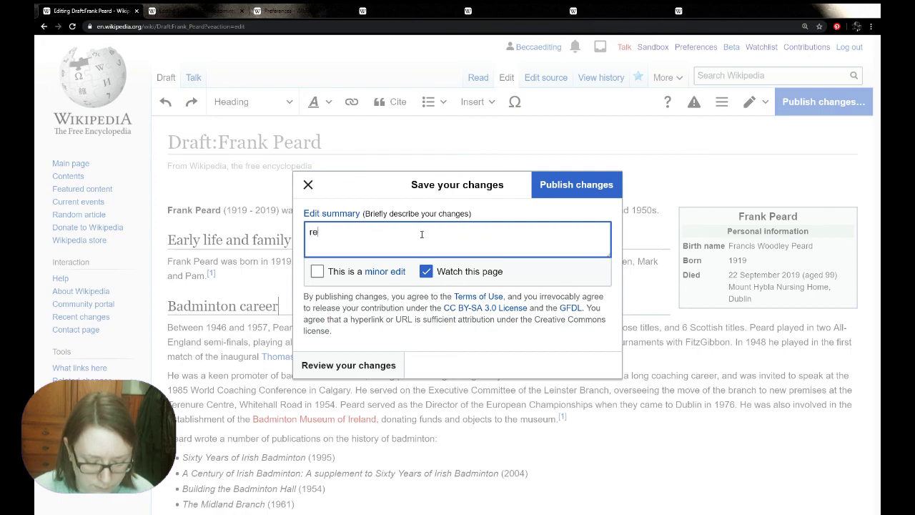
text(moved AfC)
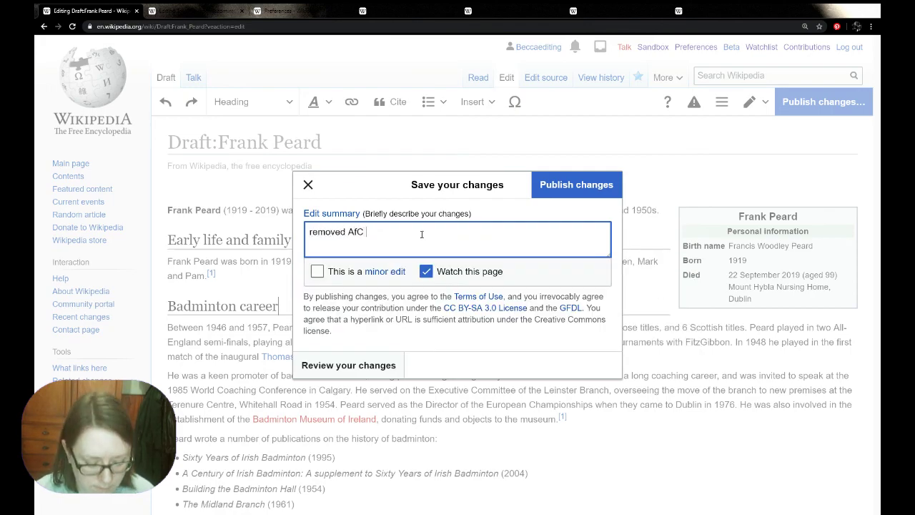
text( template)
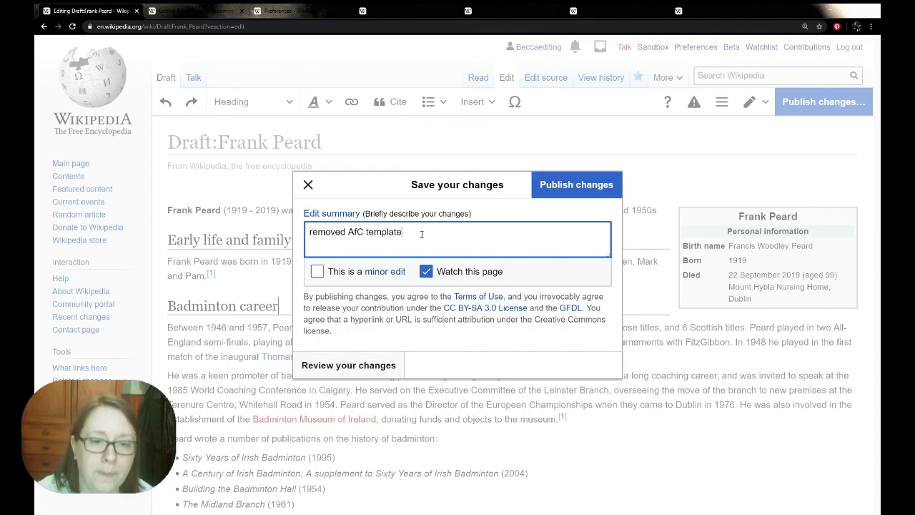
click(572, 185)
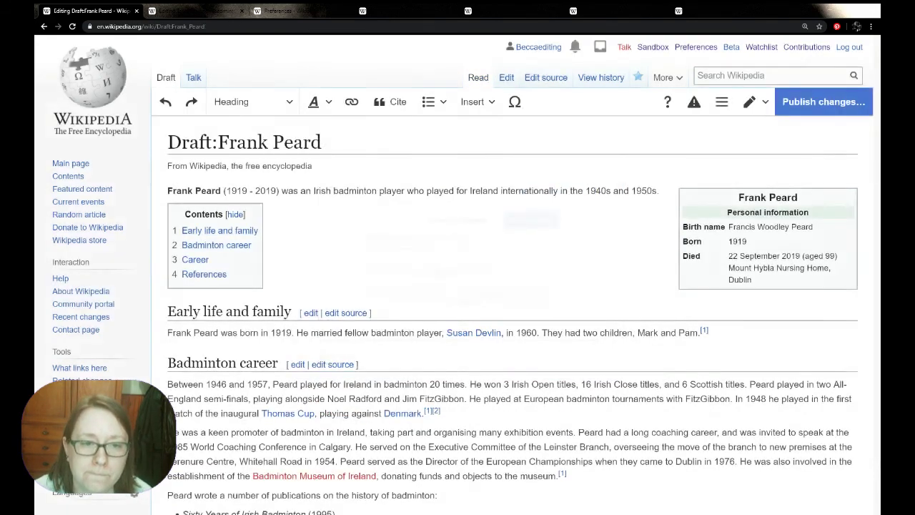
Look over the published draft down to its references and highlight its title with and without the Draft prefix.
scroll(178, 290, down, 8)
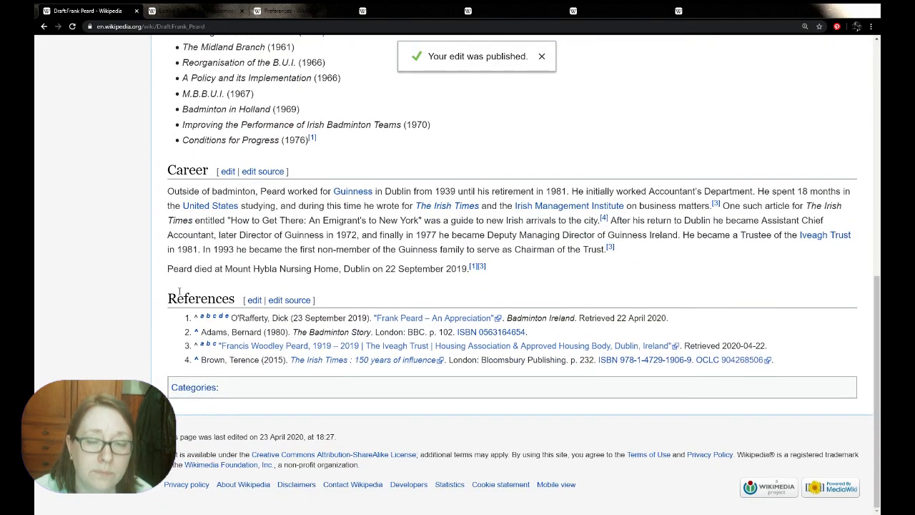
scroll(573, 293, up, 8)
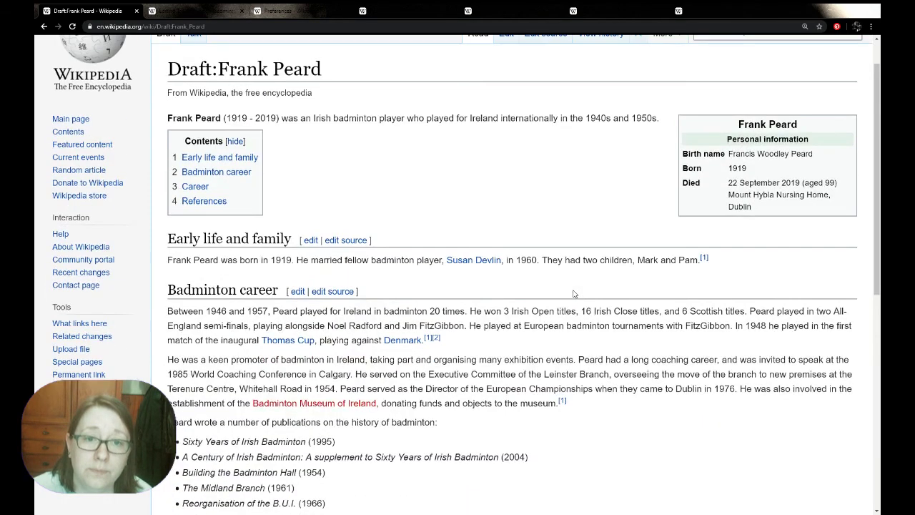
scroll(465, 266, up, 1)
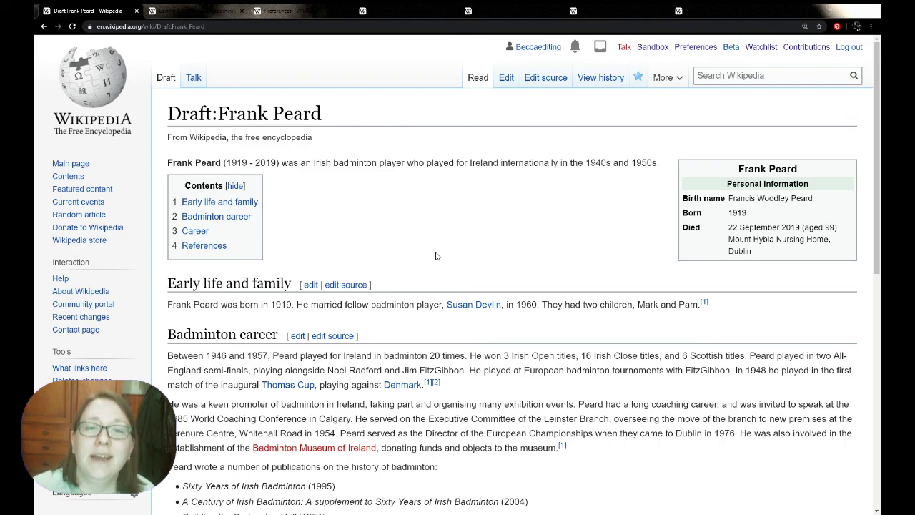
drag(326, 114, 170, 113)
click(373, 128)
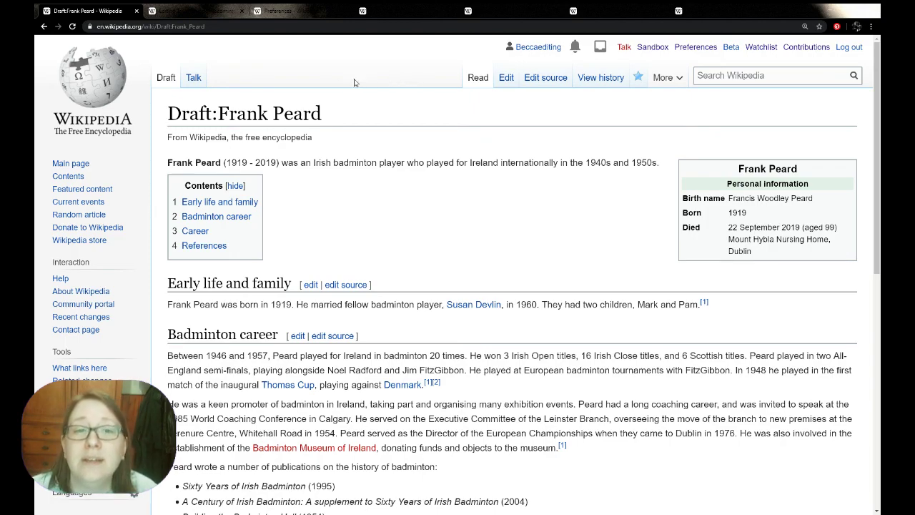
drag(222, 119, 322, 117)
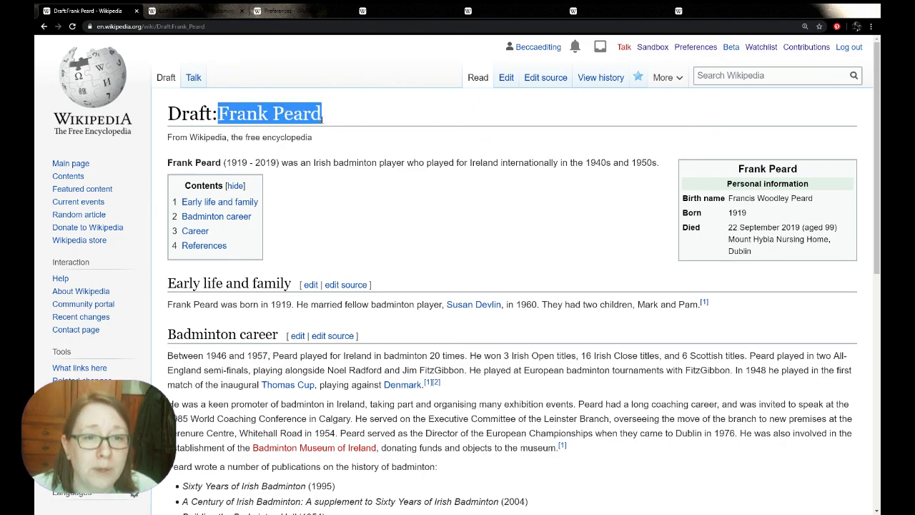
Open the Irish Open (badminton) article and examine its past winners table for links to Frank Peard.
click(189, 10)
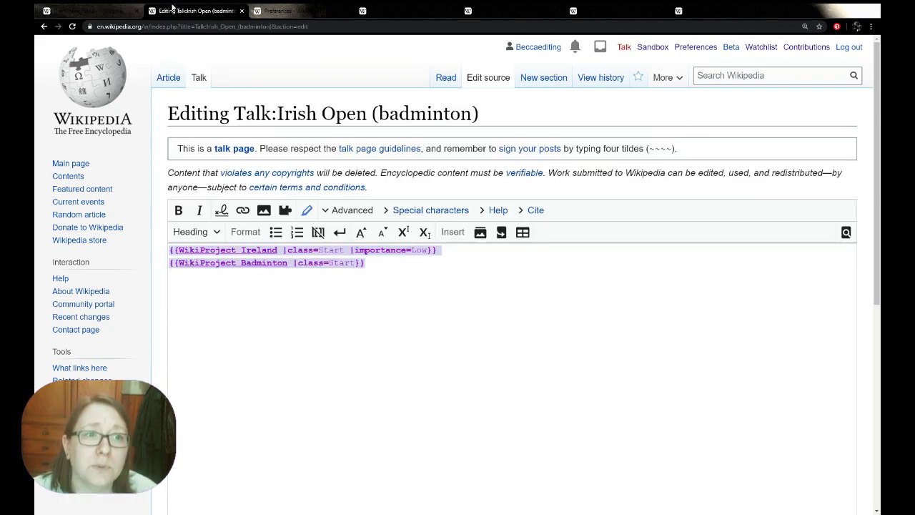
click(168, 78)
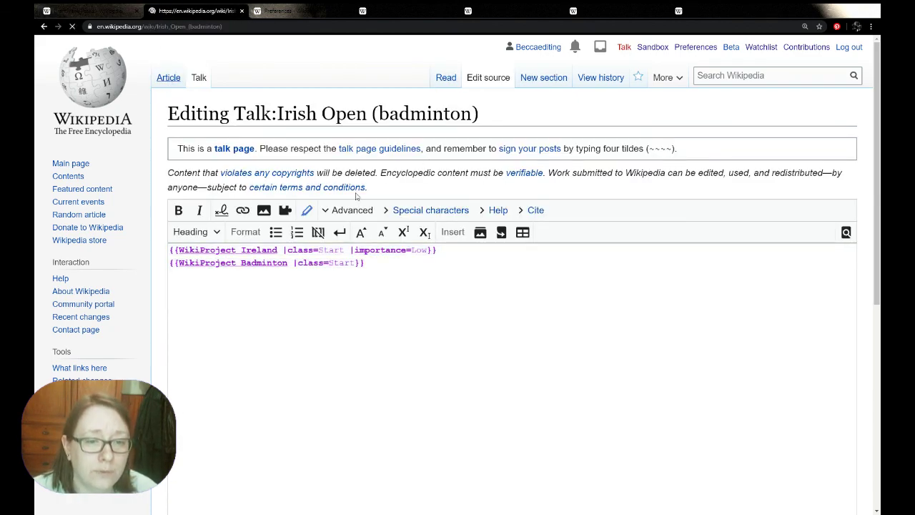
scroll(498, 250, down, 2)
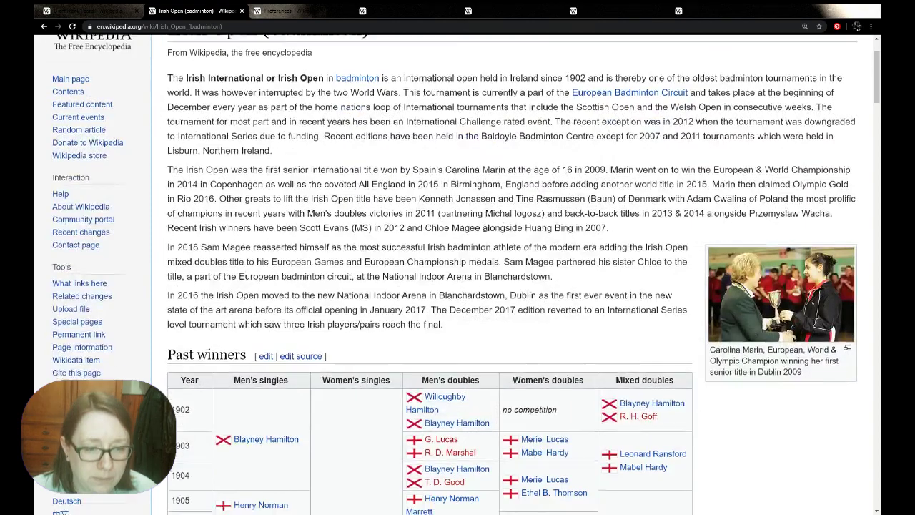
scroll(484, 228, up, 2)
scroll(483, 227, down, 15)
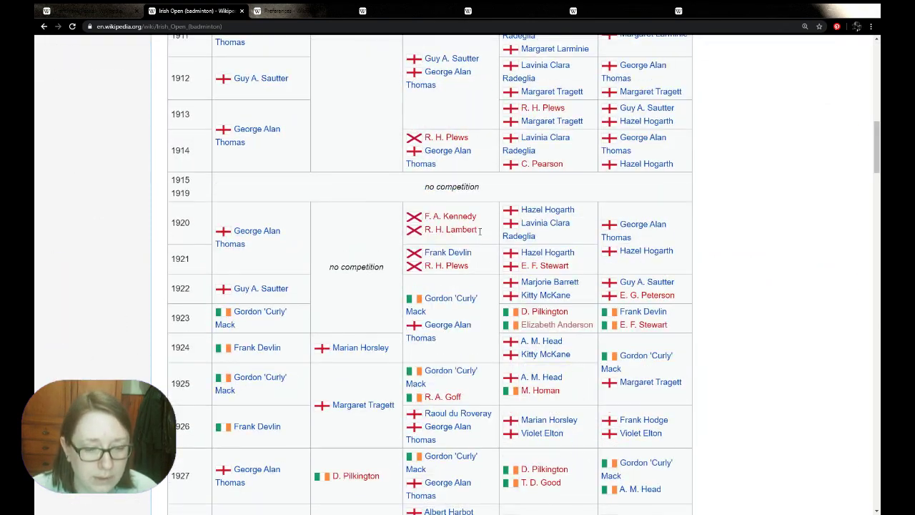
scroll(487, 340, down, 7)
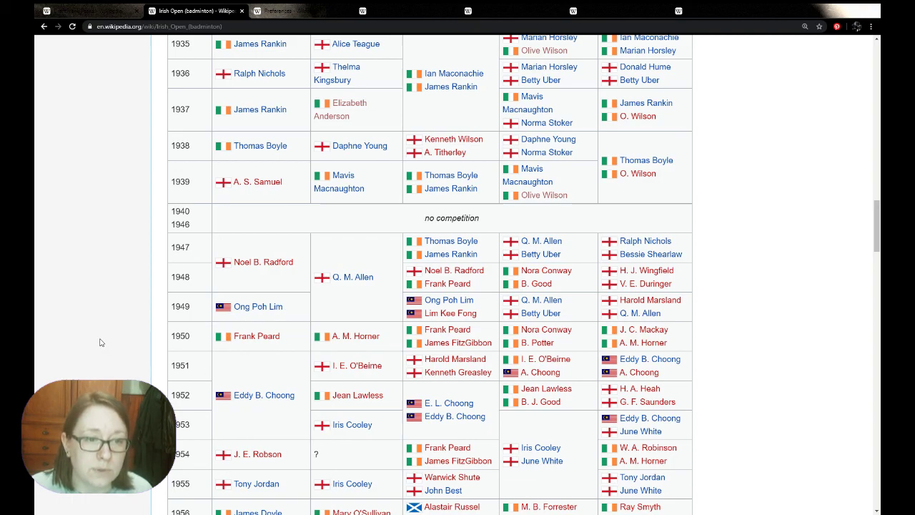
scroll(143, 326, down, 1)
scroll(142, 326, down, 1)
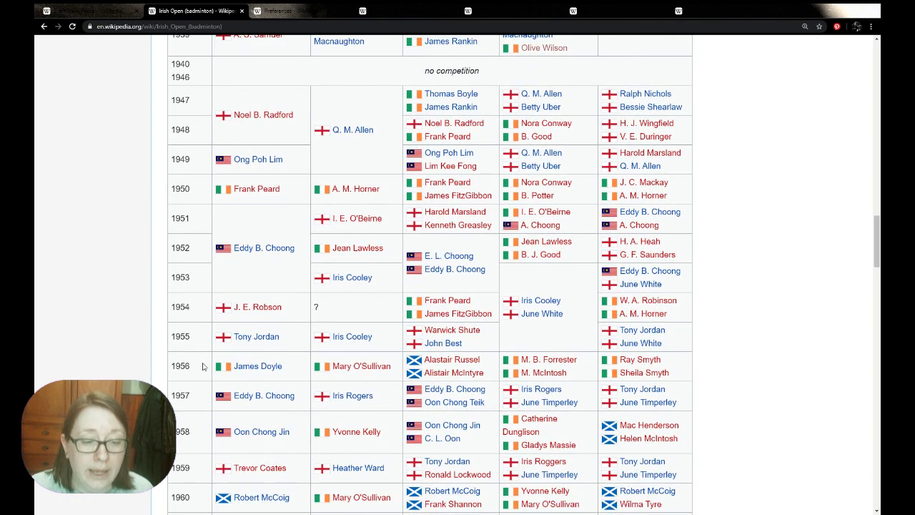
scroll(202, 366, up, 10)
scroll(202, 366, up, 10)
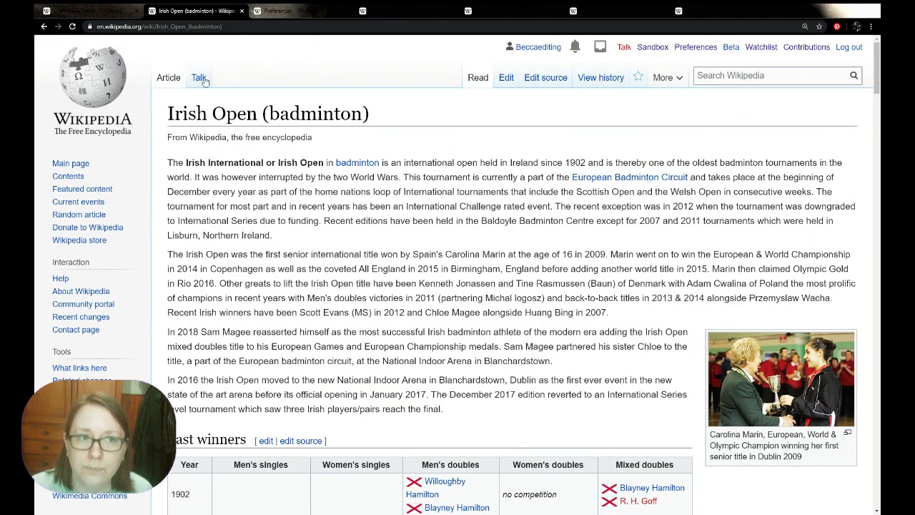
scroll(532, 351, down, 6)
scroll(336, 290, down, 2)
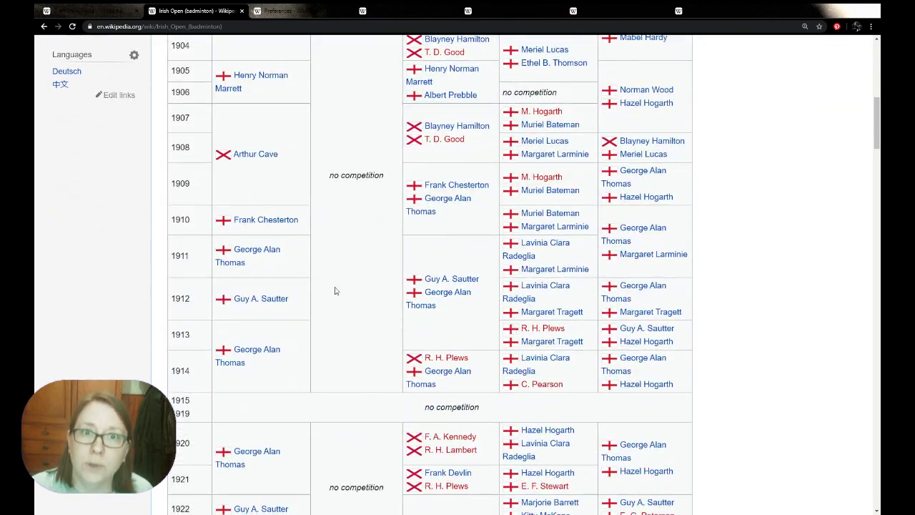
scroll(336, 290, up, 6)
Start moving the Frank Peard draft to a new title and set the target namespace to (Article).
click(77, 10)
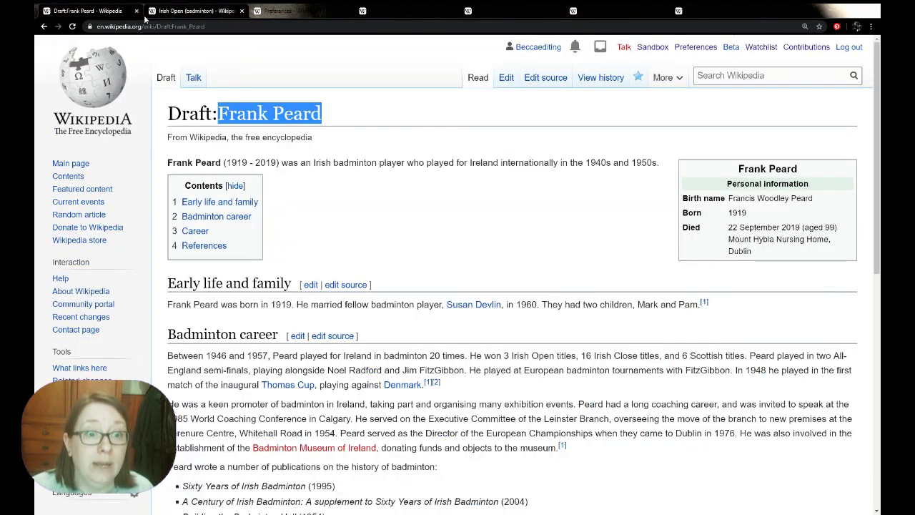
mouse_move(664, 73)
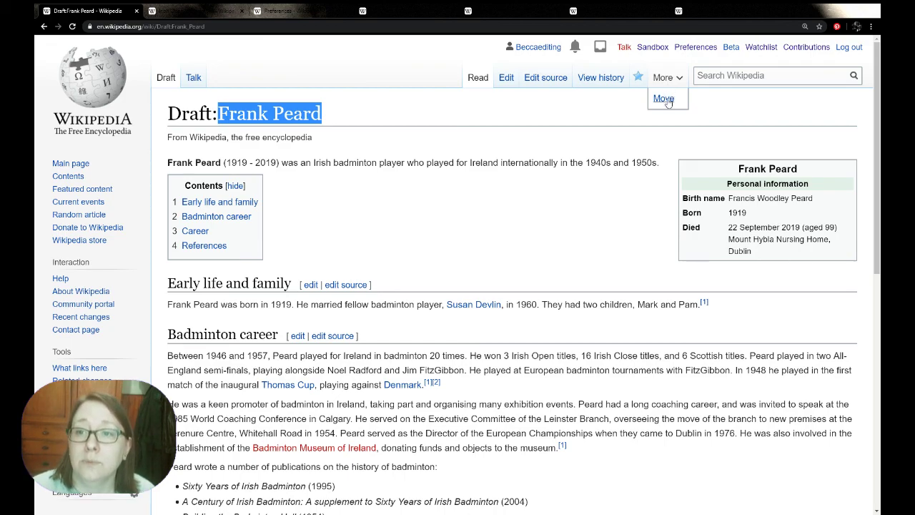
click(664, 99)
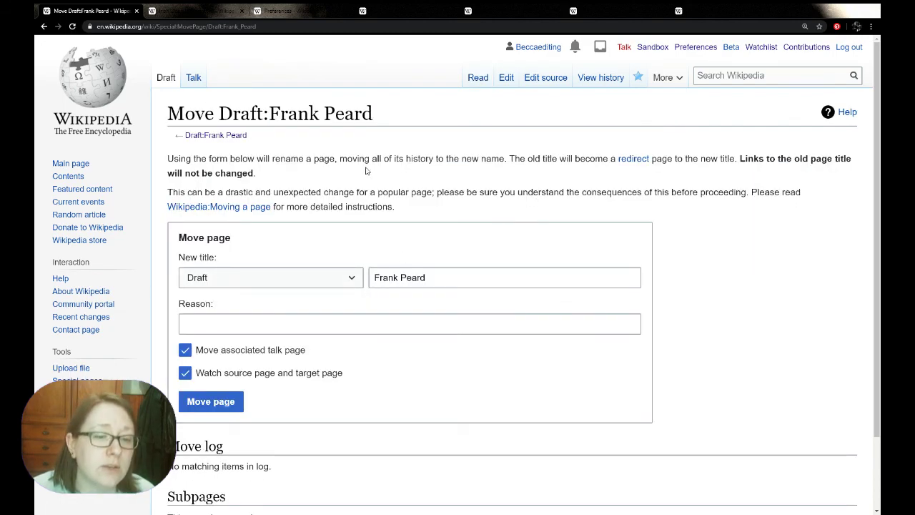
click(227, 279)
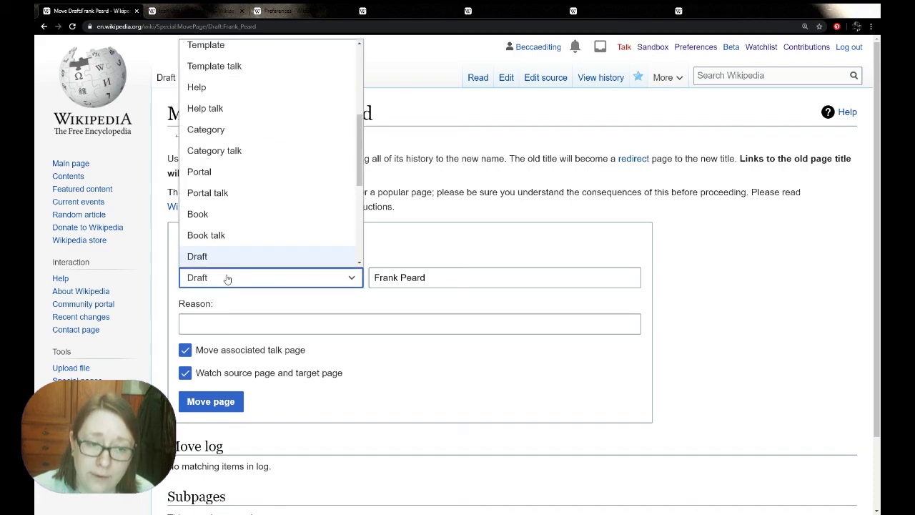
scroll(255, 212, up, 3)
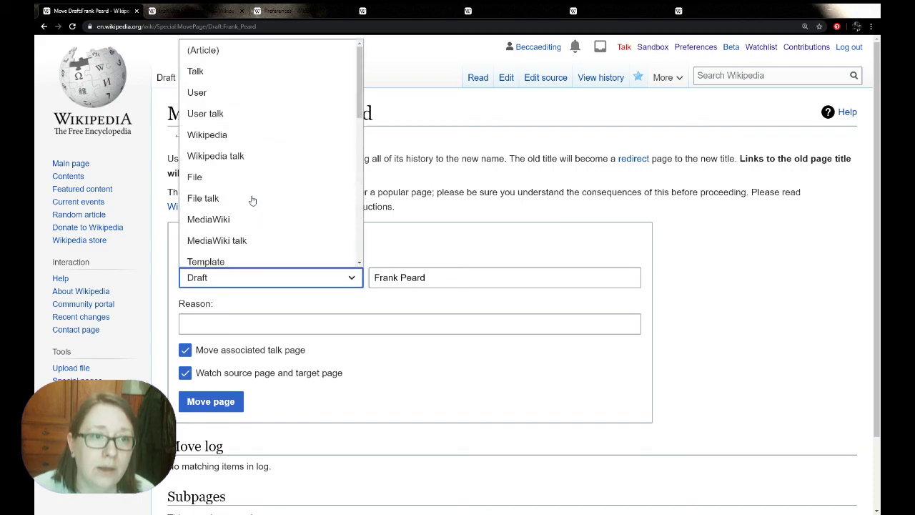
click(207, 51)
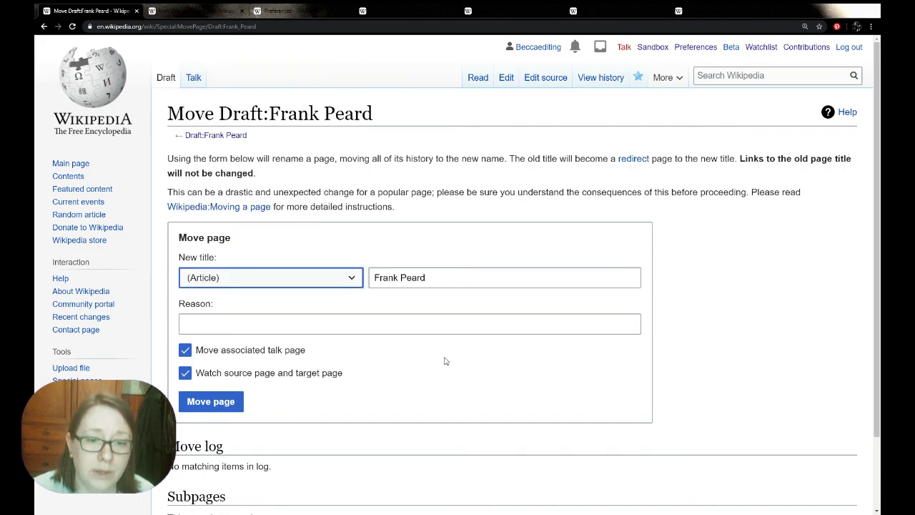
Add the disambiguator "(badminton player)" to the new page title and remove it again.
click(437, 277)
drag(437, 277, 366, 279)
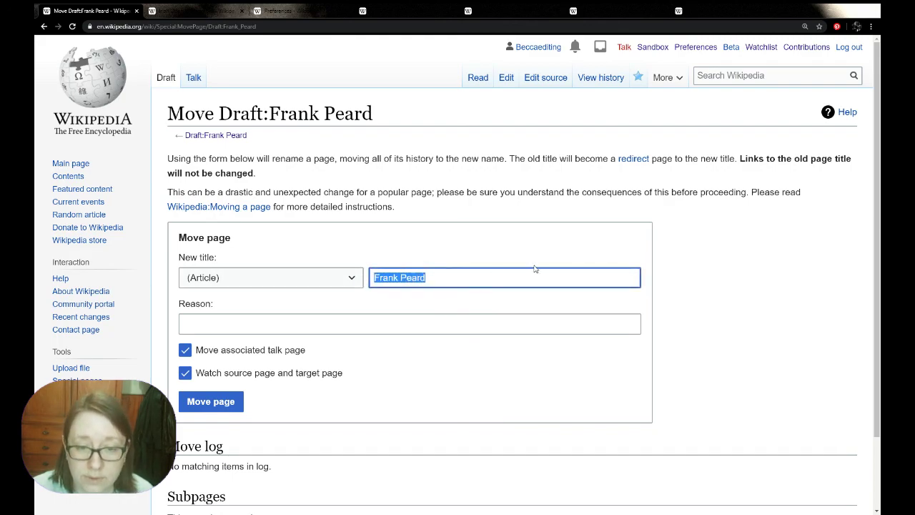
click(464, 281)
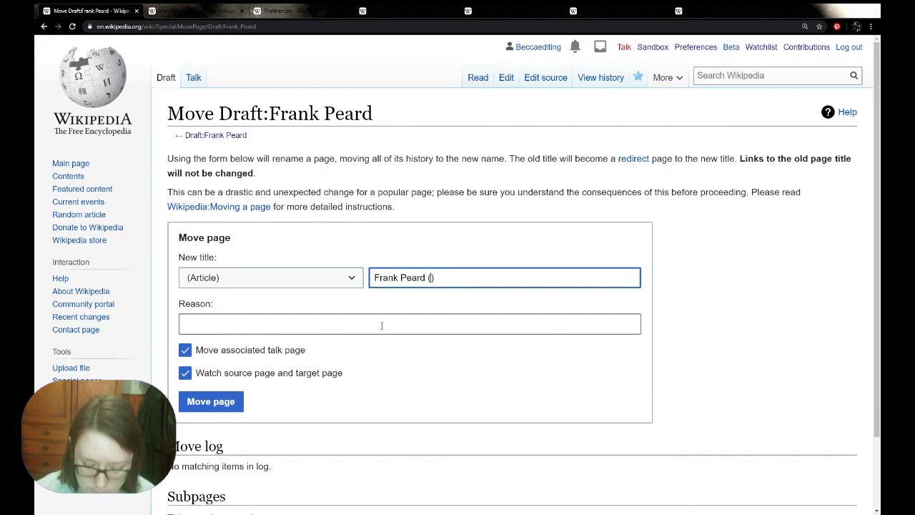
text(()badmin)
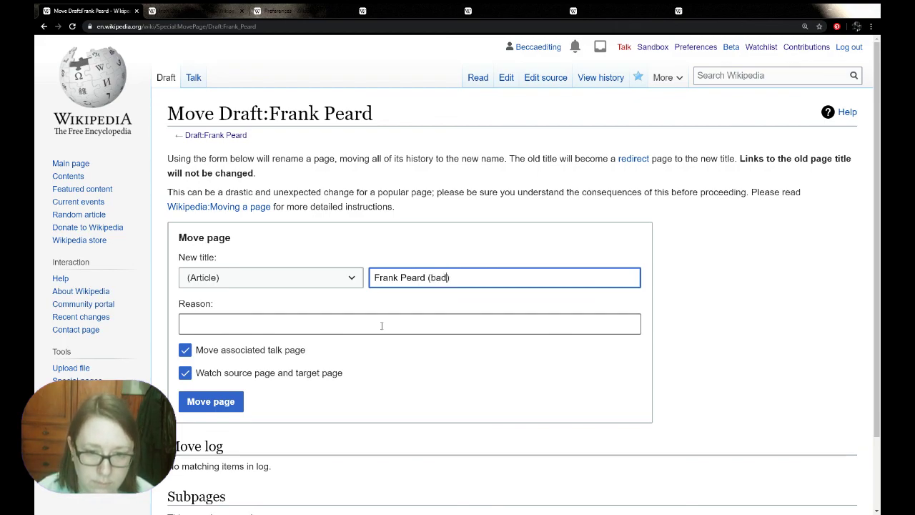
text(yon)
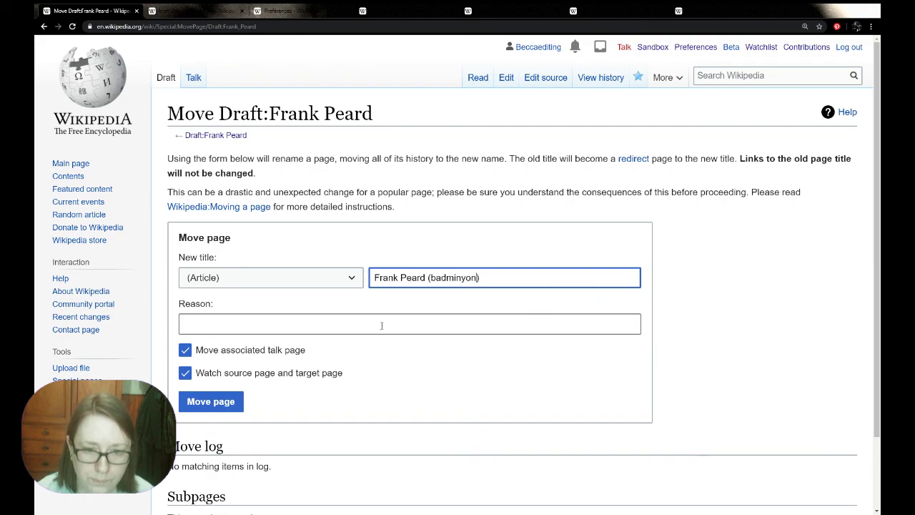
key(BackSpace)
key(BackSpace)
text(ton player)
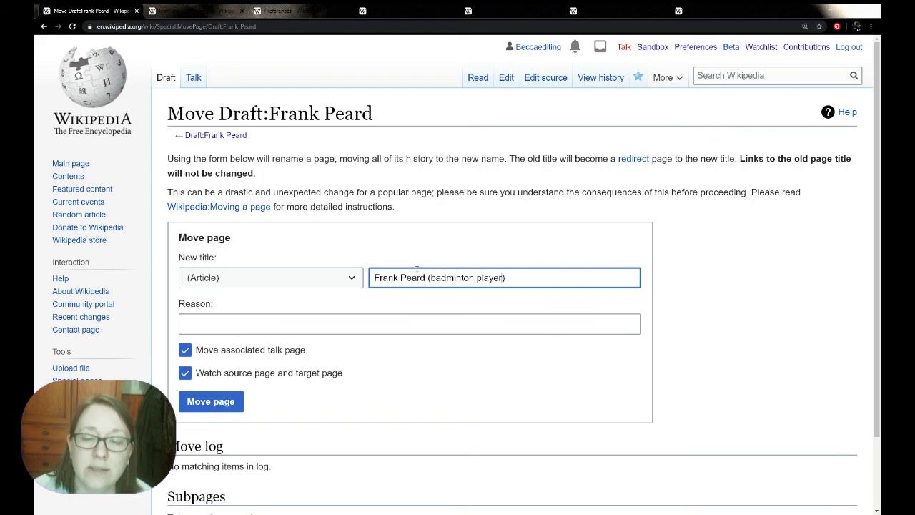
drag(427, 280, 562, 284)
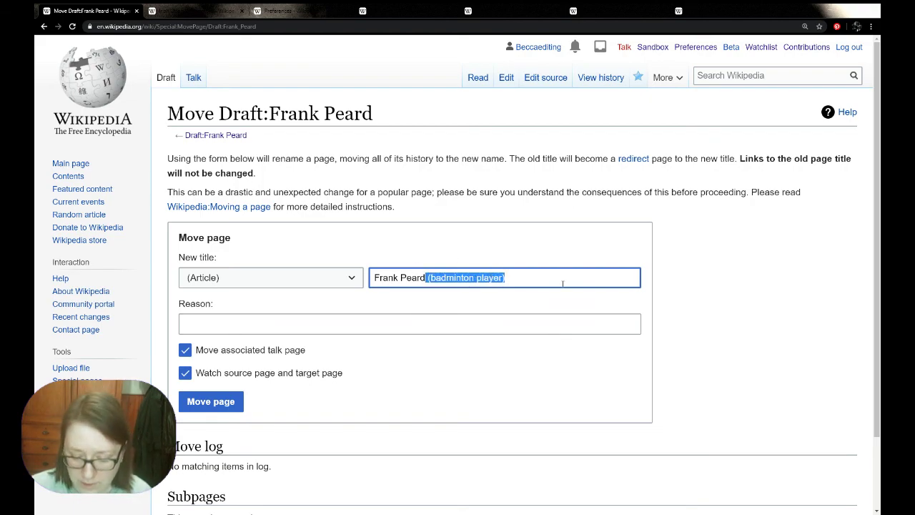
key(BackSpace)
Enter "publishing page" as the reason and move the page along with its talk page.
click(325, 317)
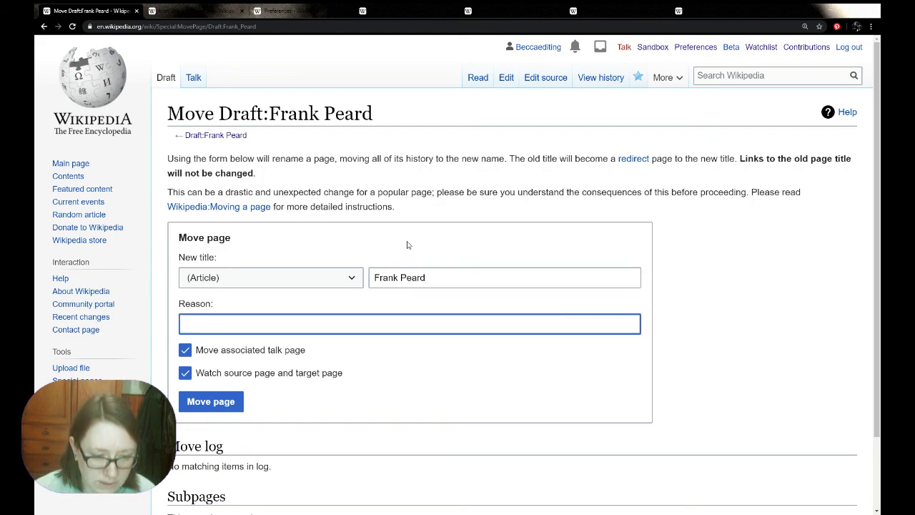
click(227, 328)
click(215, 345)
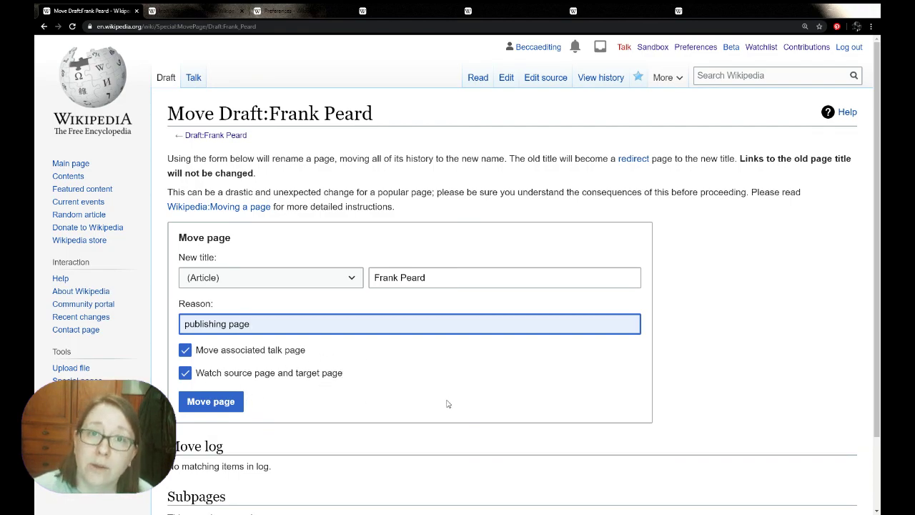
click(209, 401)
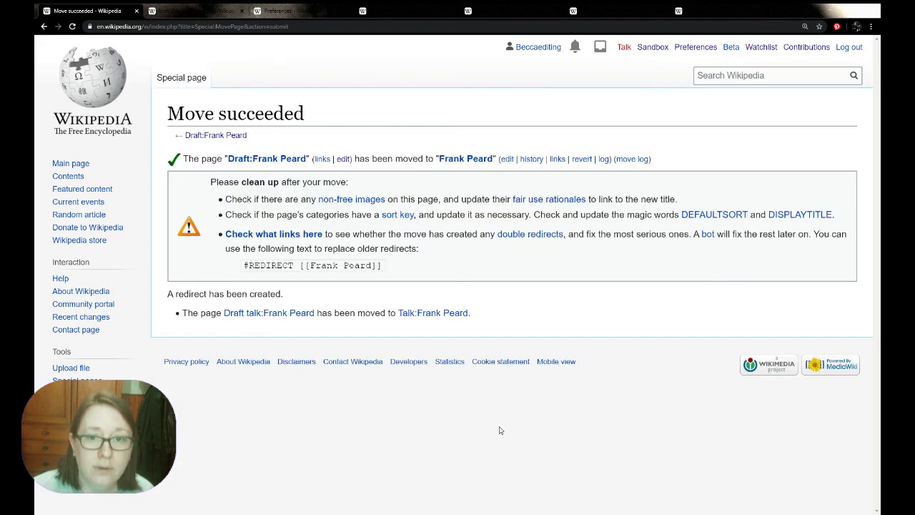
View the moved Frank Peard article and highlight its title.
click(465, 159)
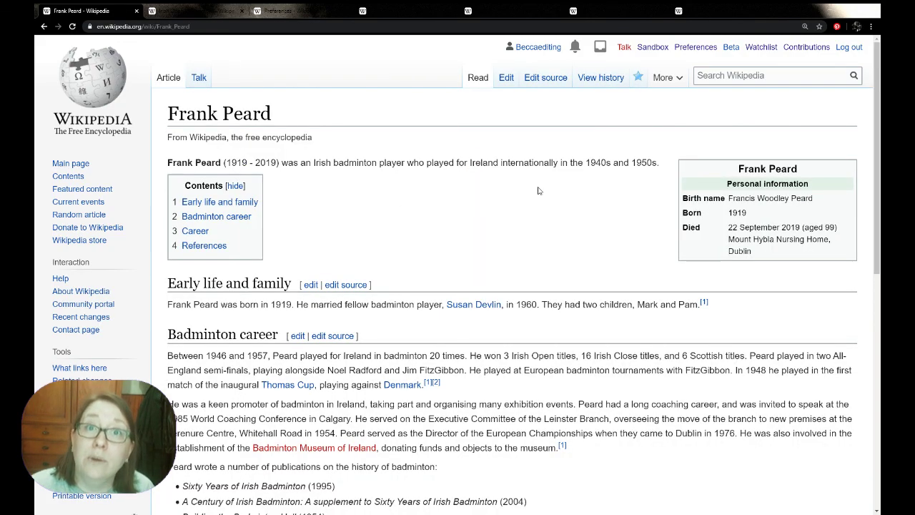
drag(166, 113, 289, 116)
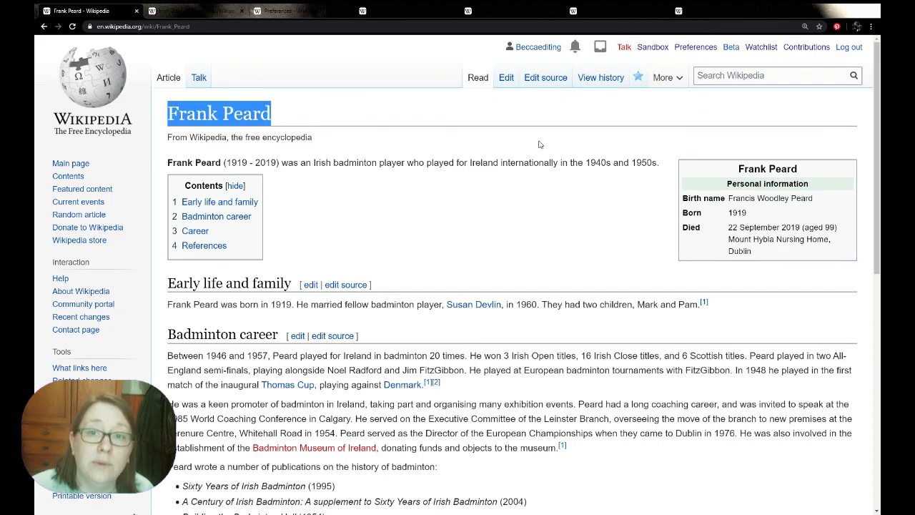
click(411, 213)
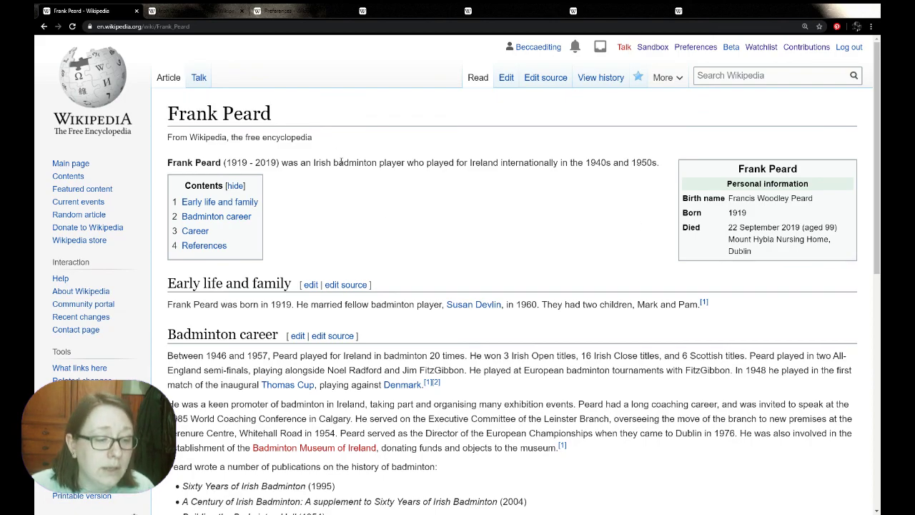
Copy the category name "Irish male badminton players" from the Gordon 'Curly' Mack article, reached through the Irish Open winners table.
scroll(361, 167, down, 2)
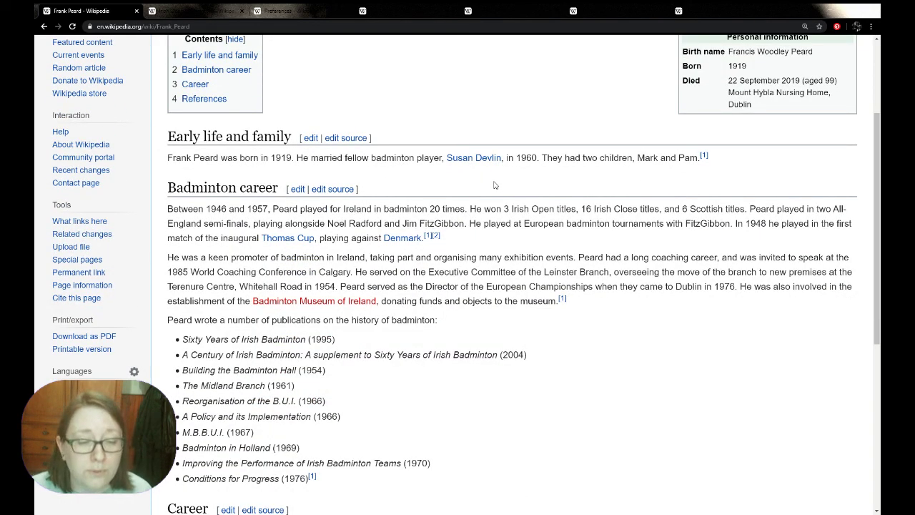
scroll(493, 190, down, 2)
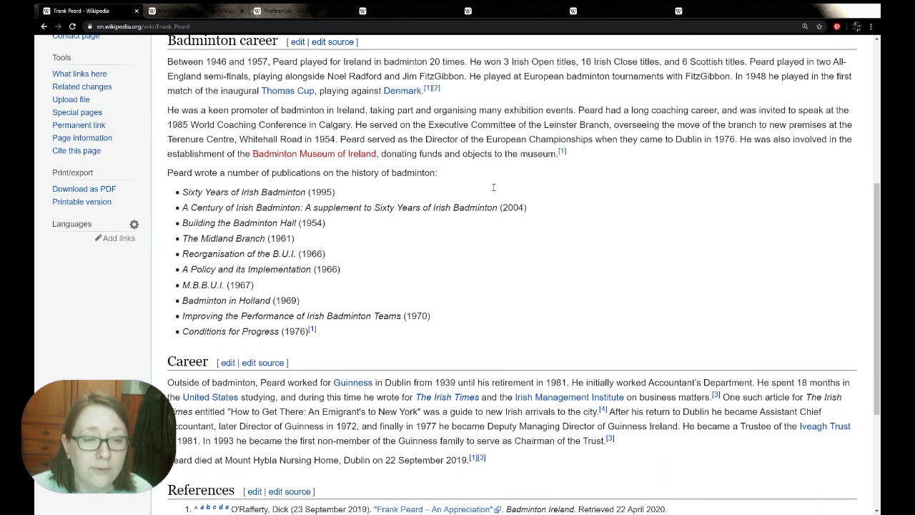
scroll(480, 189, up, 4)
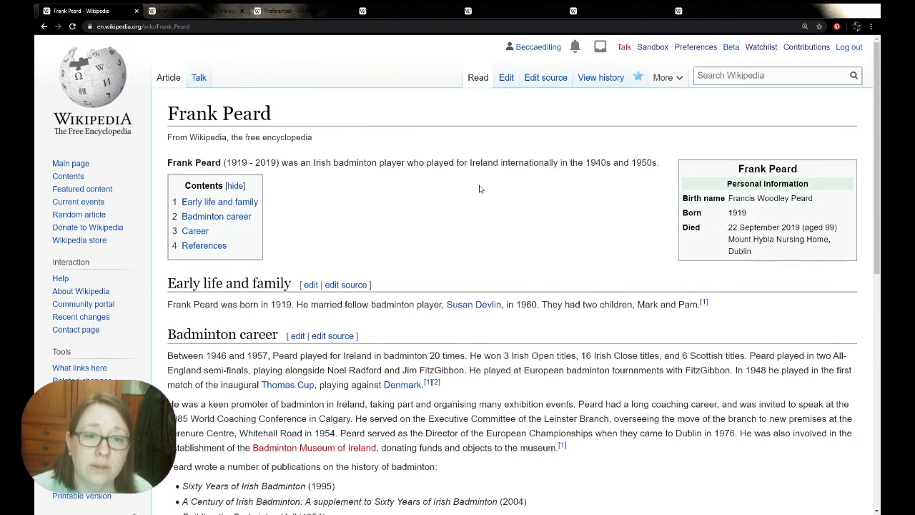
scroll(477, 193, down, 7)
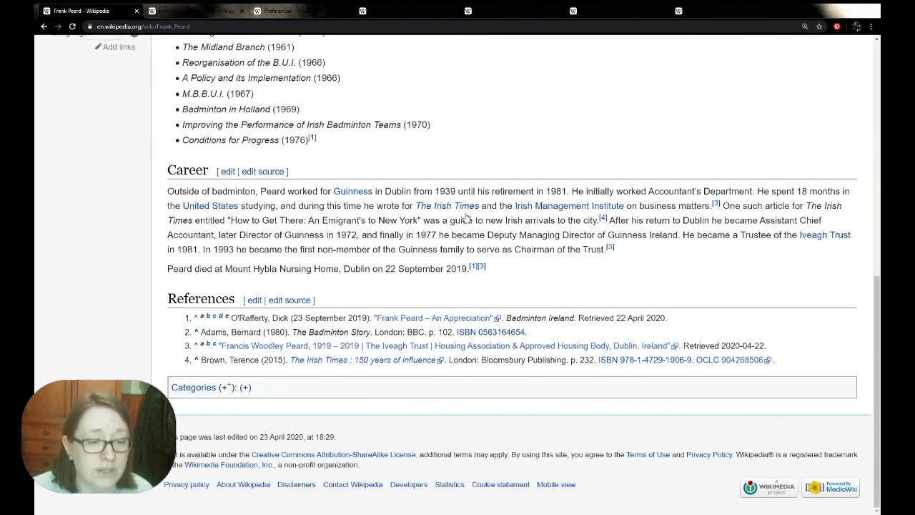
click(232, 4)
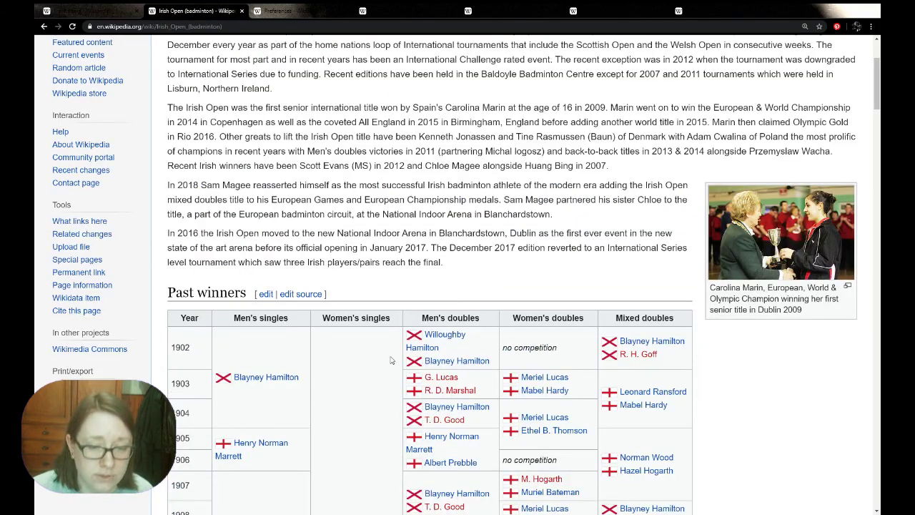
scroll(391, 359, down, 2)
scroll(391, 359, down, 8)
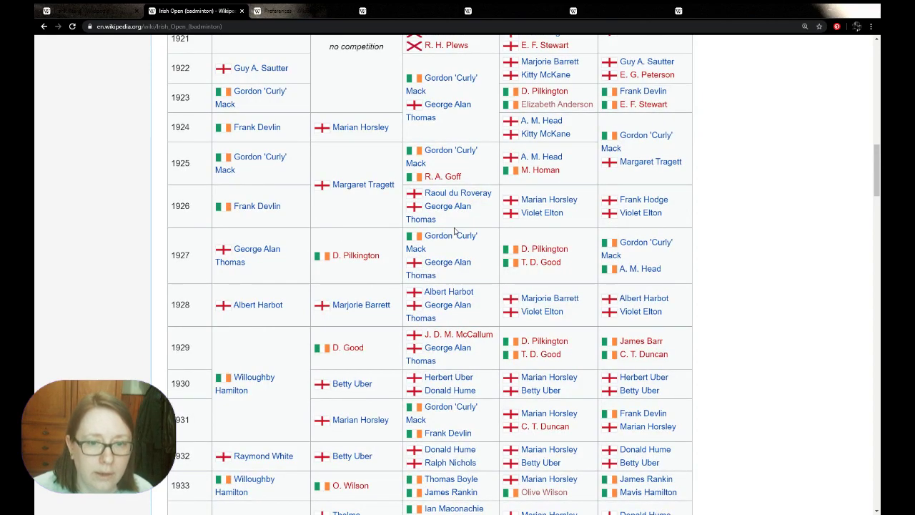
click(462, 237)
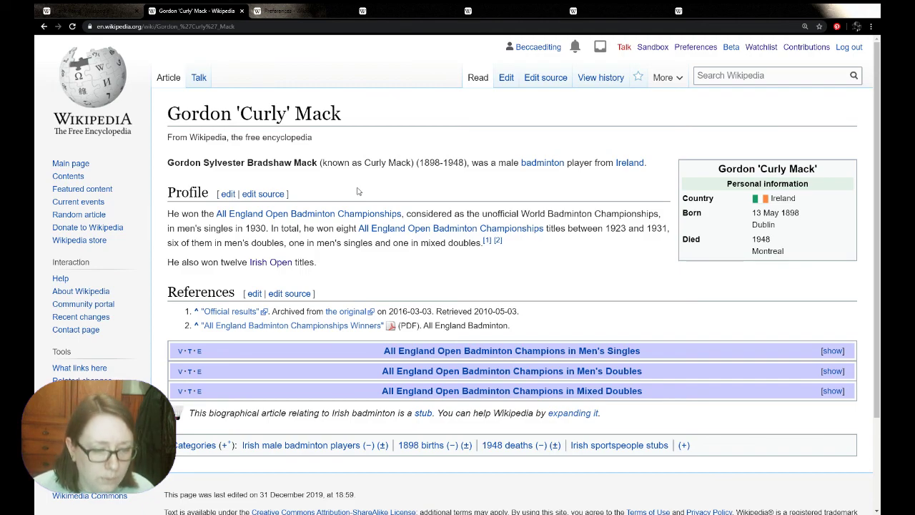
scroll(358, 191, down, 2)
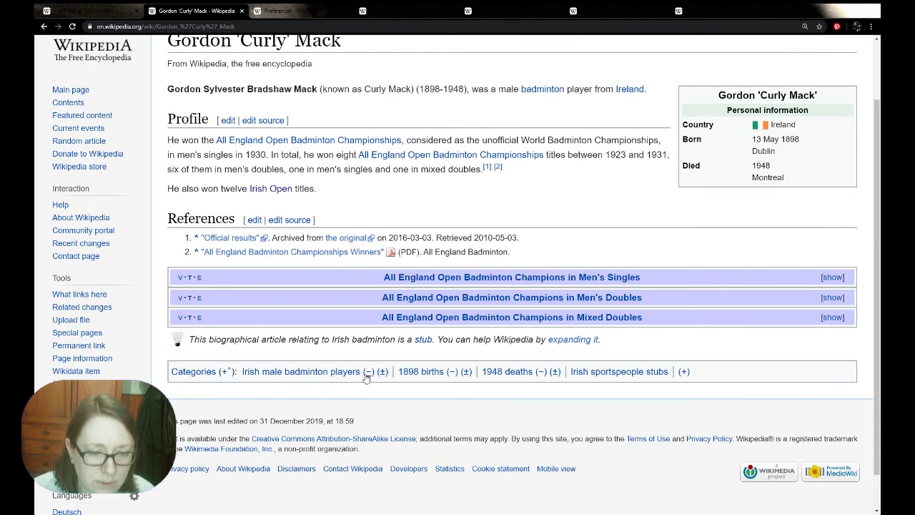
drag(361, 371, 243, 371)
key(ctrl+c)
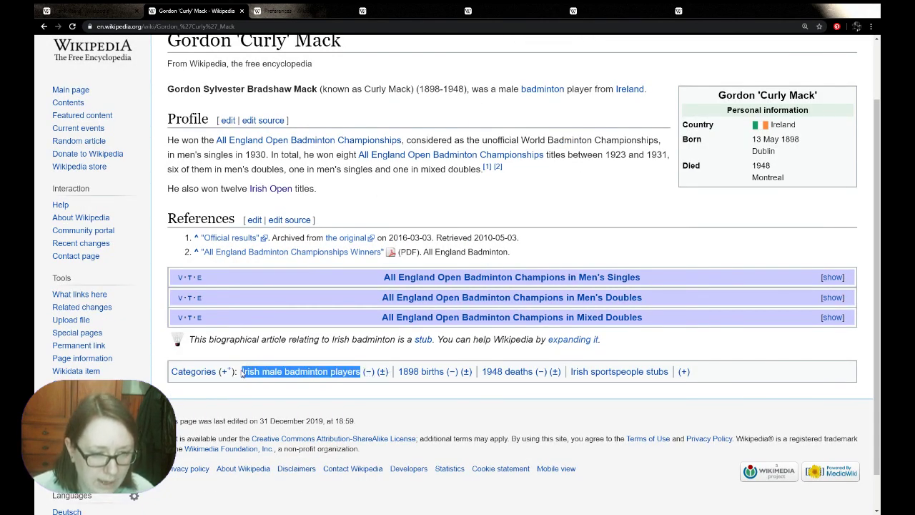
Start editing the Frank Peard article's categories and add the copied category "Irish male badminton players".
key(ctrl+shift+Tab)
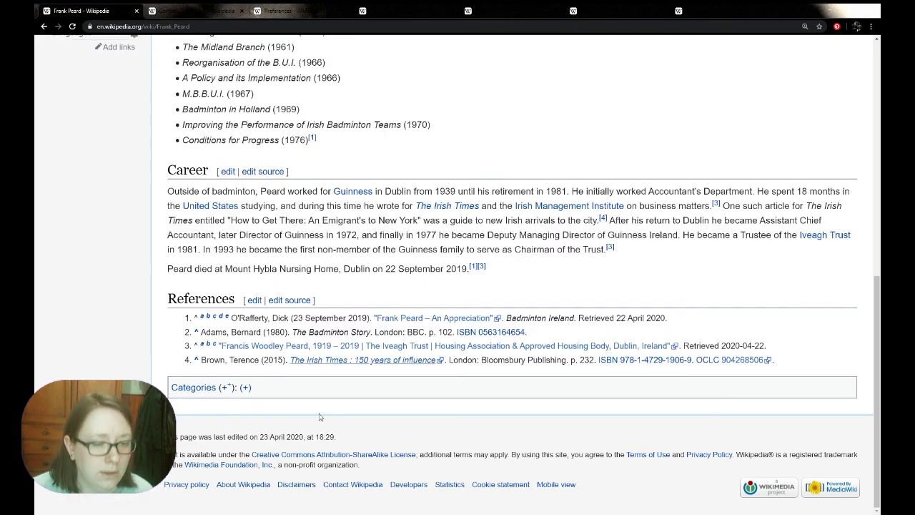
click(227, 386)
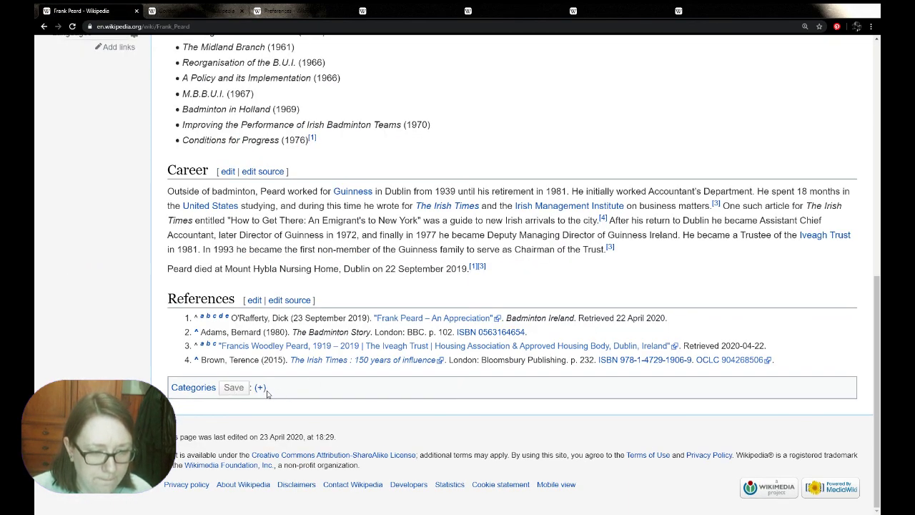
click(260, 388)
key(ctrl+v)
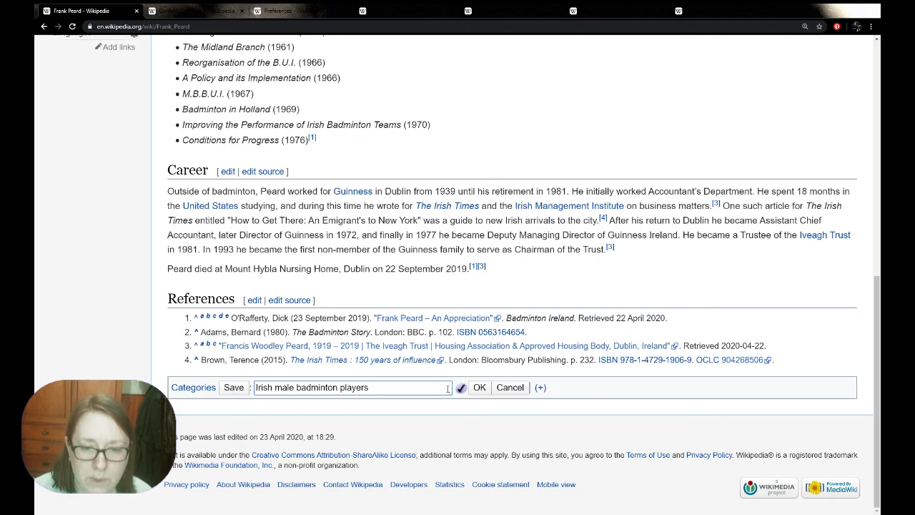
click(480, 388)
Check the Gordon 'Curly' Mack article's categories and add the category "1919 births" to the Frank Peard article.
key(ctrl+Tab)
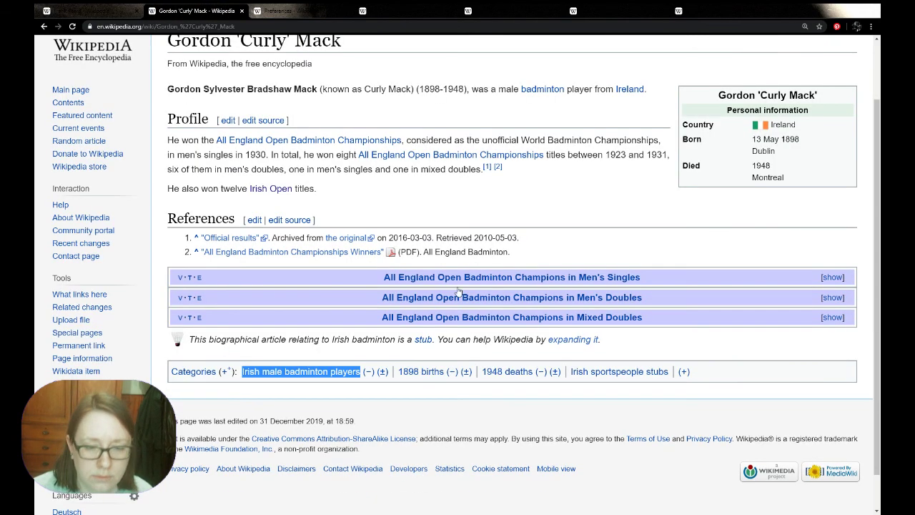
key(ctrl+shift+Tab)
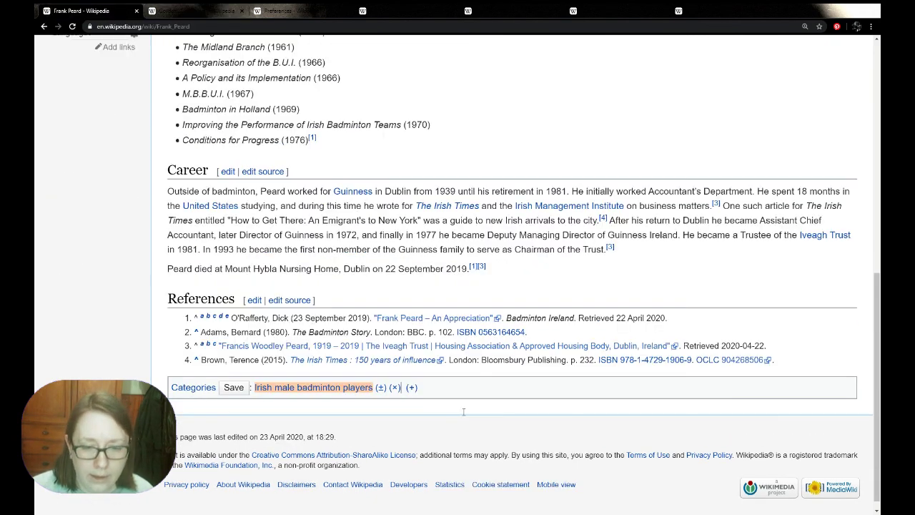
click(412, 387)
text(1919)
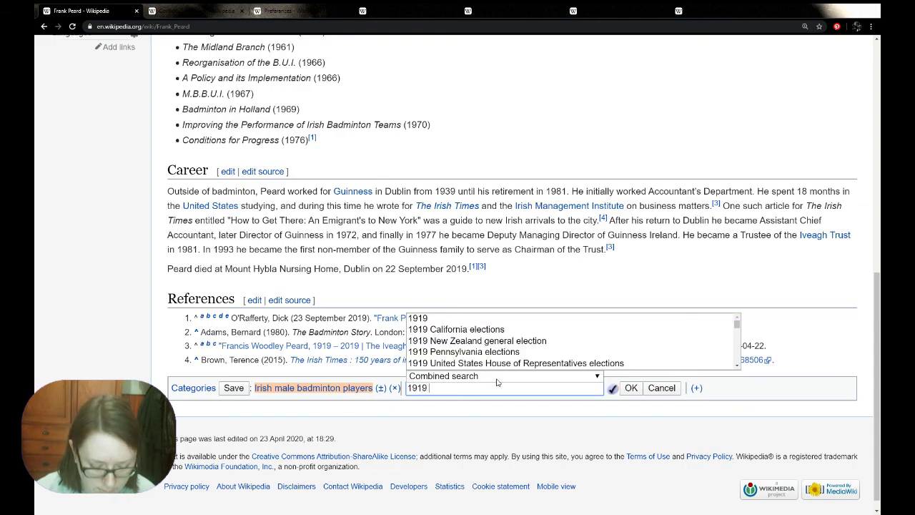
text( births)
click(630, 387)
Add the category "2019 deaths" to the Frank Peard article.
click(494, 387)
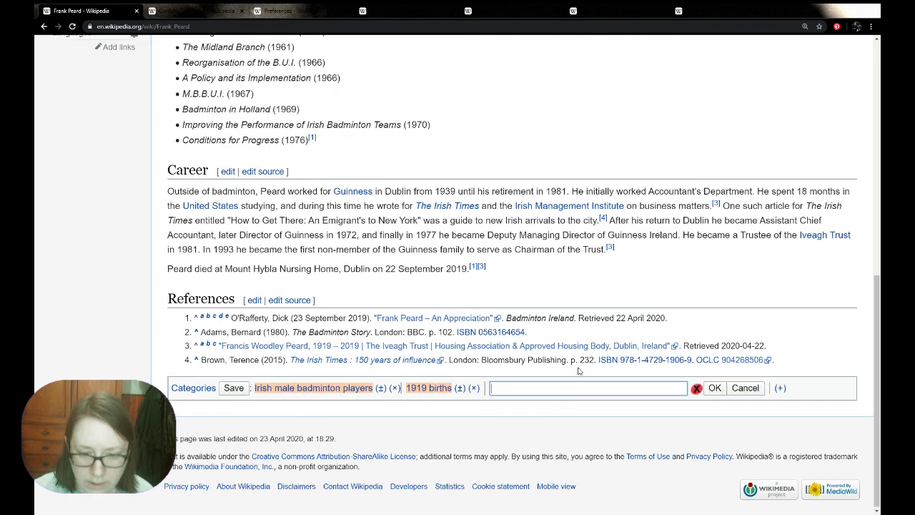
text(2019)
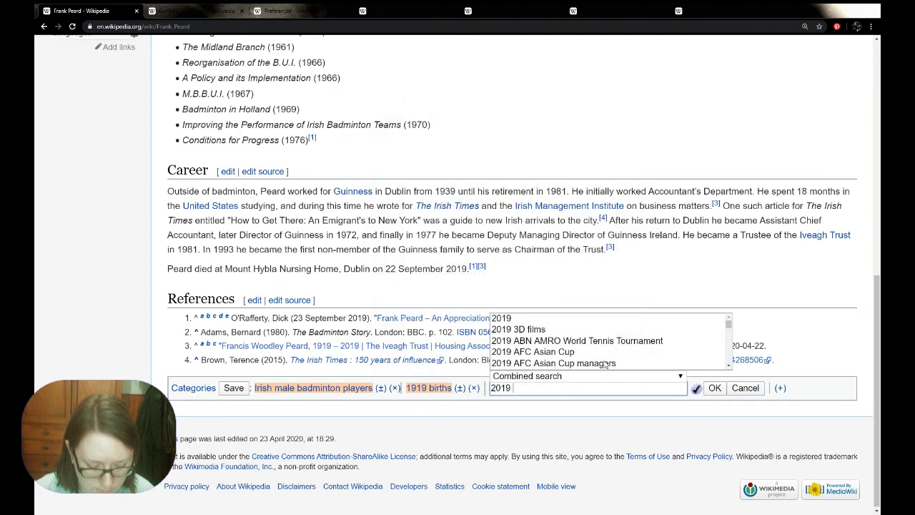
text( bdeath)
key(BackSpace)
key(BackSpace)
key(BackSpace)
key(BackSpace)
key(BackSpace)
key(BackSpace)
text(de)
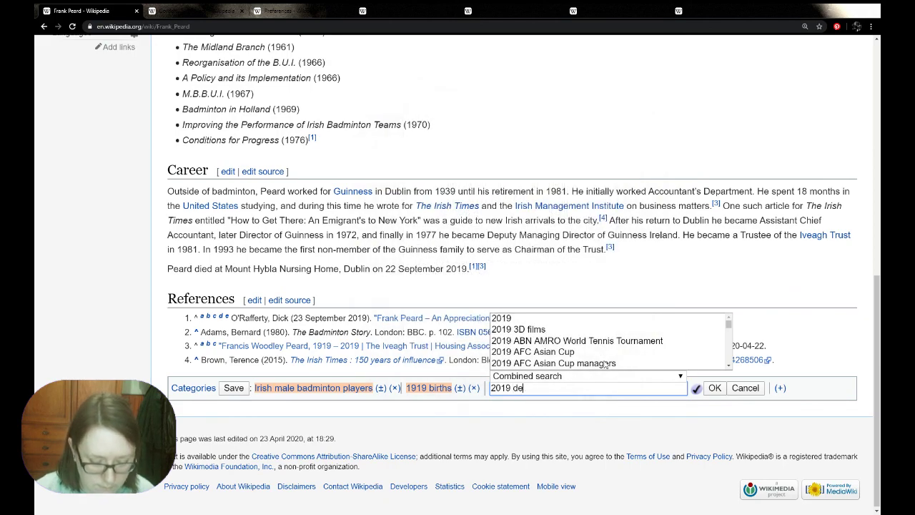
text(aths)
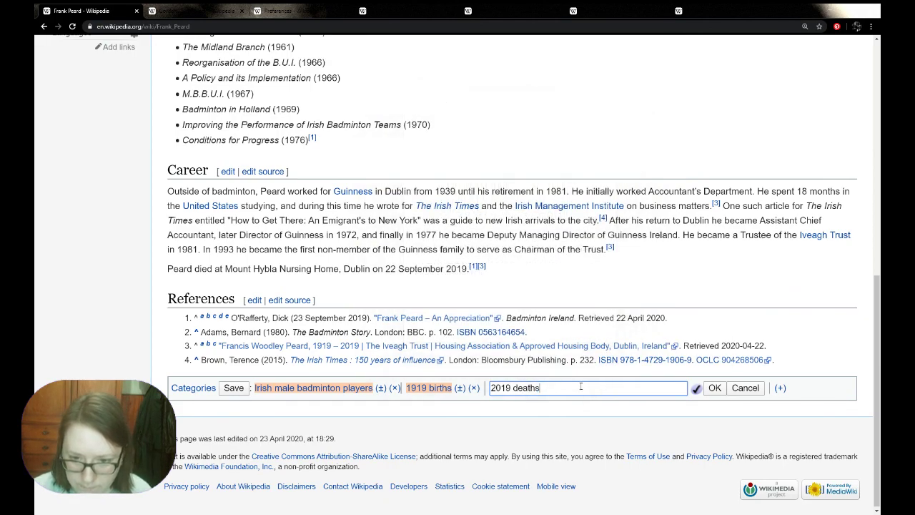
click(714, 387)
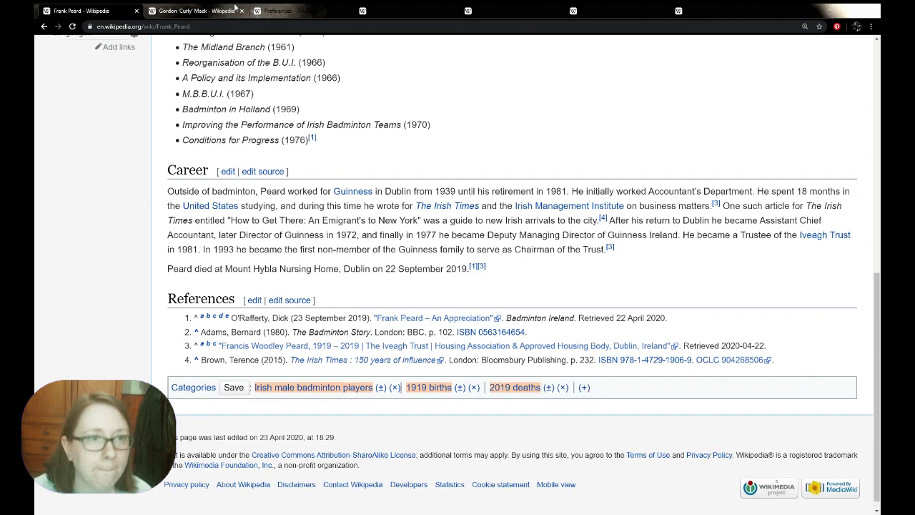
Submit the three new categories, review the source changes, and save the edit to the Frank Peard article.
key(ctrl+Tab)
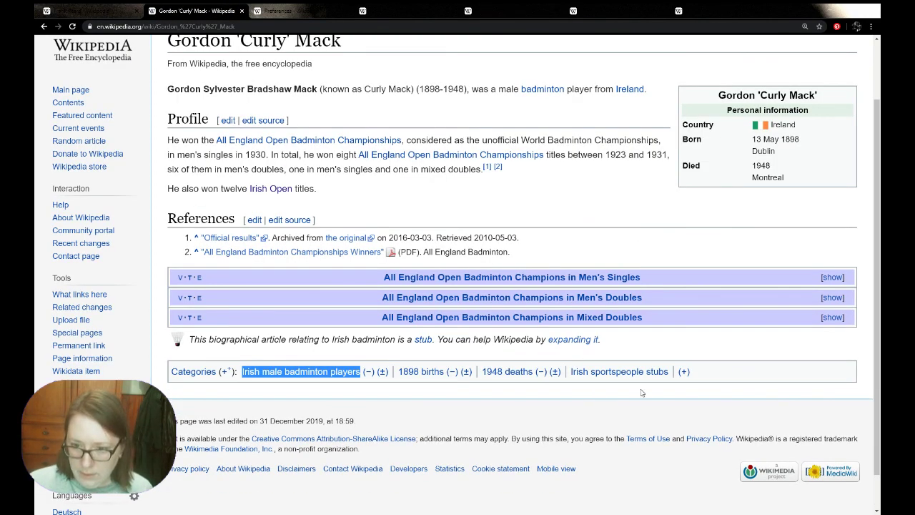
click(53, 8)
click(232, 387)
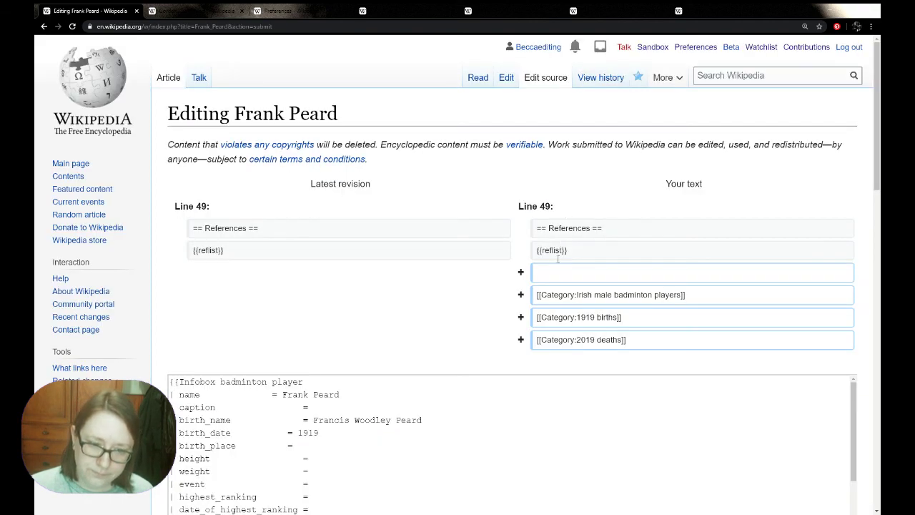
scroll(153, 228, down, 4)
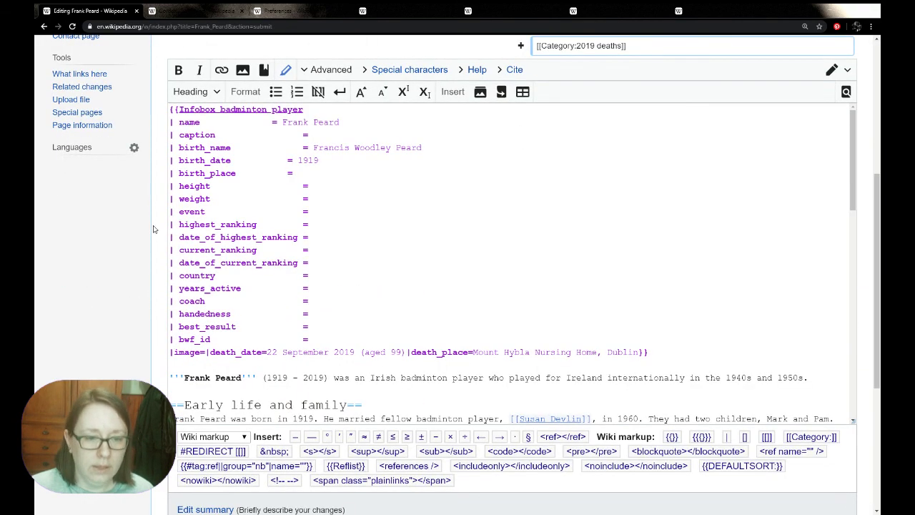
scroll(171, 227, up, 4)
scroll(179, 242, down, 7)
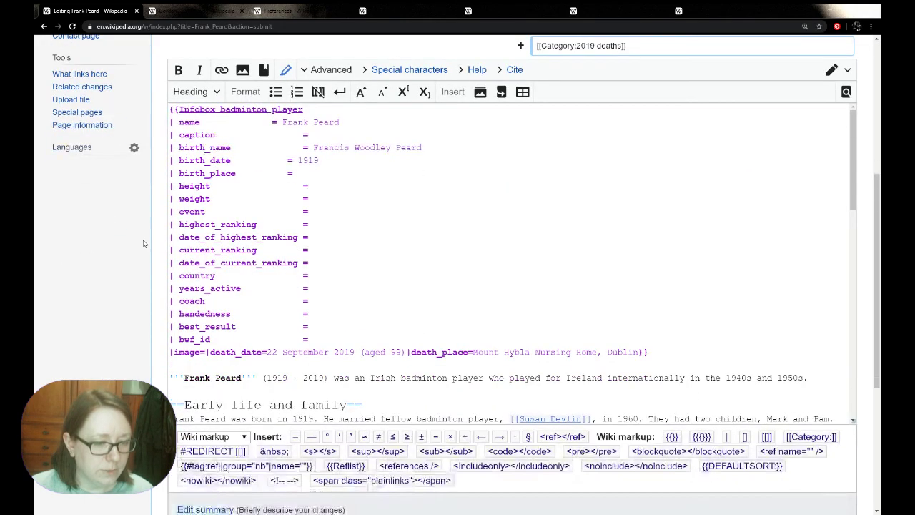
click(236, 406)
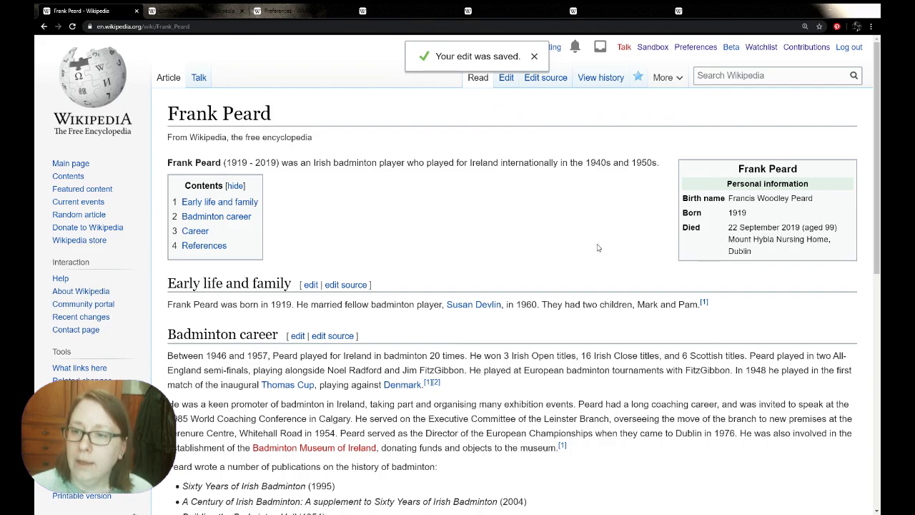
scroll(606, 252, down, 5)
scroll(607, 286, up, 5)
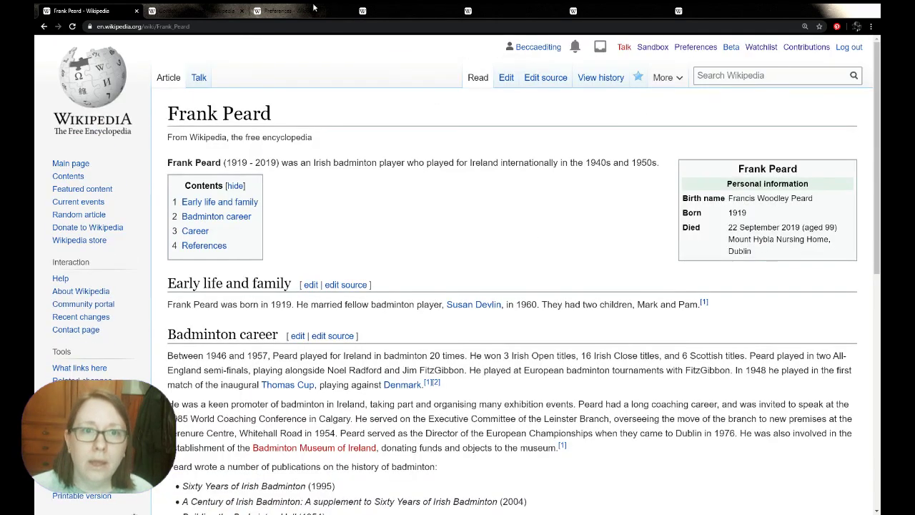
Return to the Irish Open (badminton) article and search its winners table for "peard".
click(171, 11)
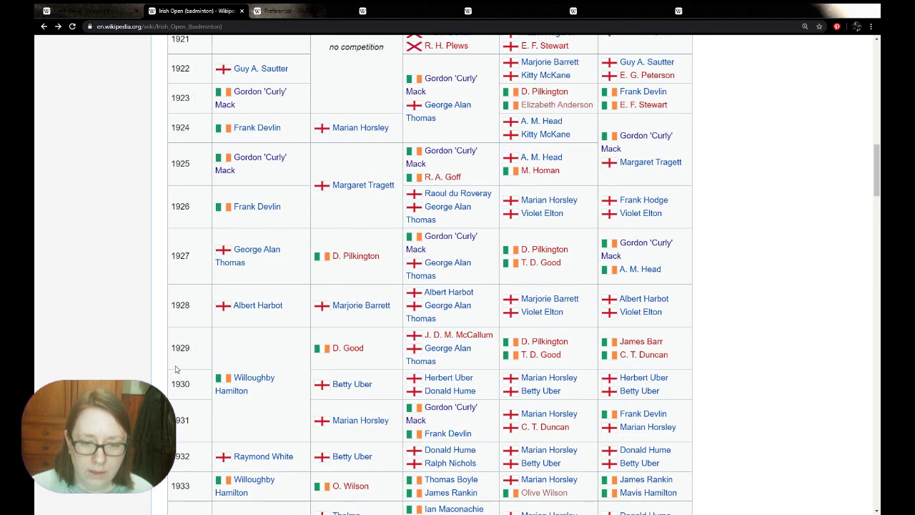
text(pea)
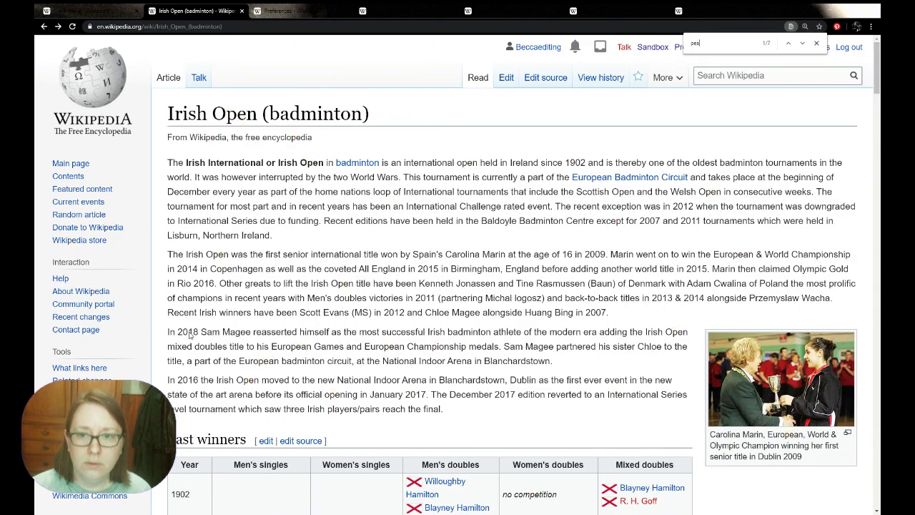
text(r)
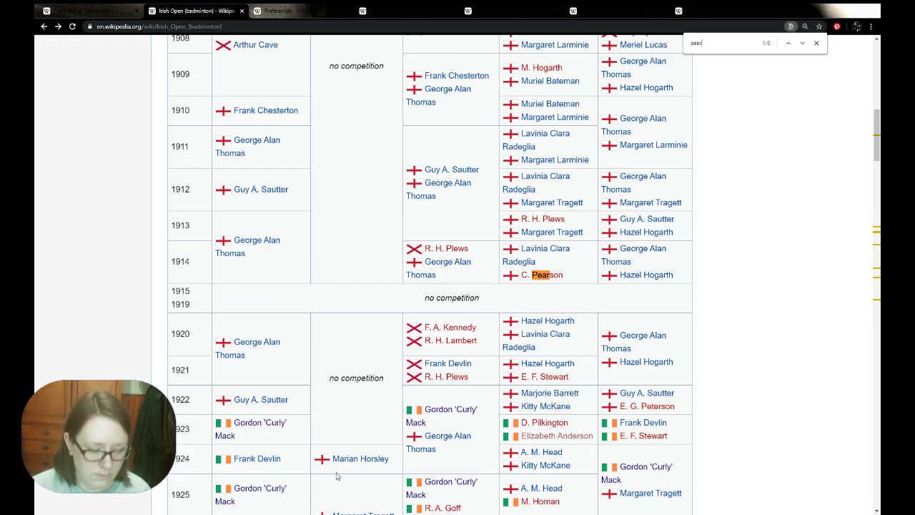
text(d)
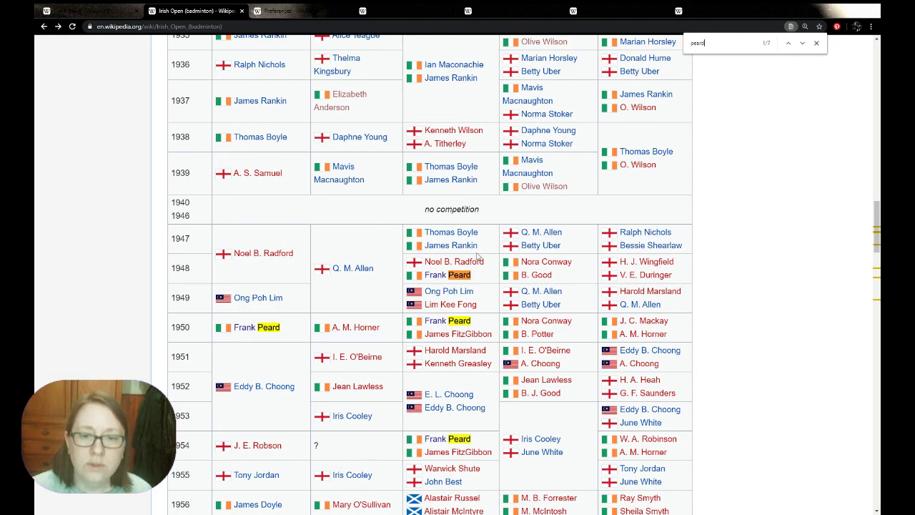
mouse_move(432, 278)
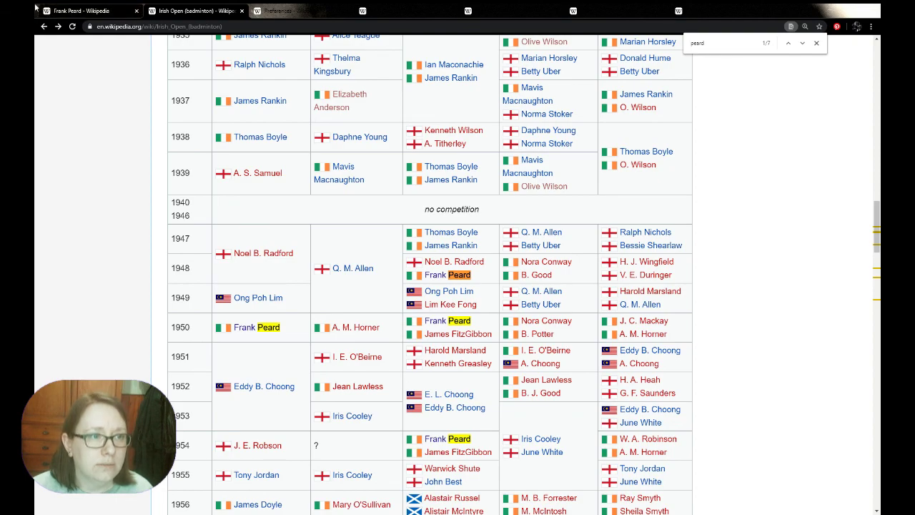
Revisit the Frank Peard article, view its German Wikipedia counterpart, and switch that page from the English translation to the original German.
click(67, 9)
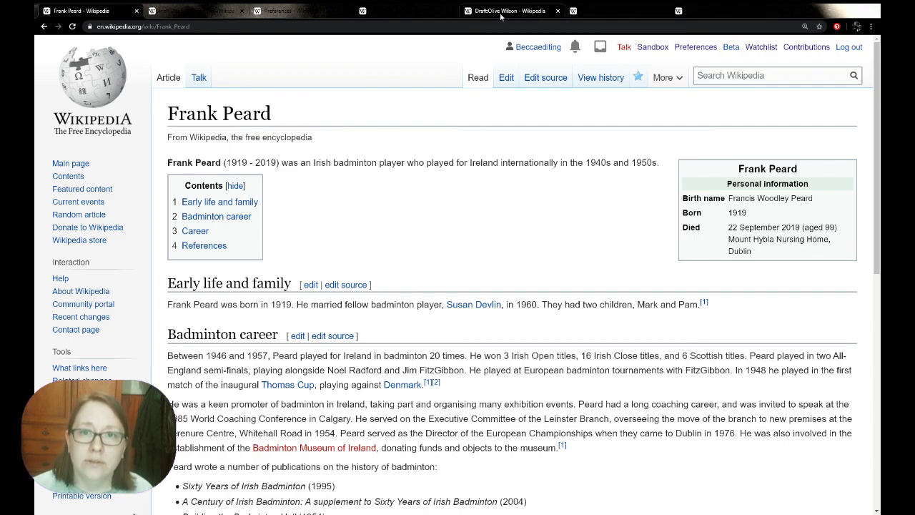
click(420, 11)
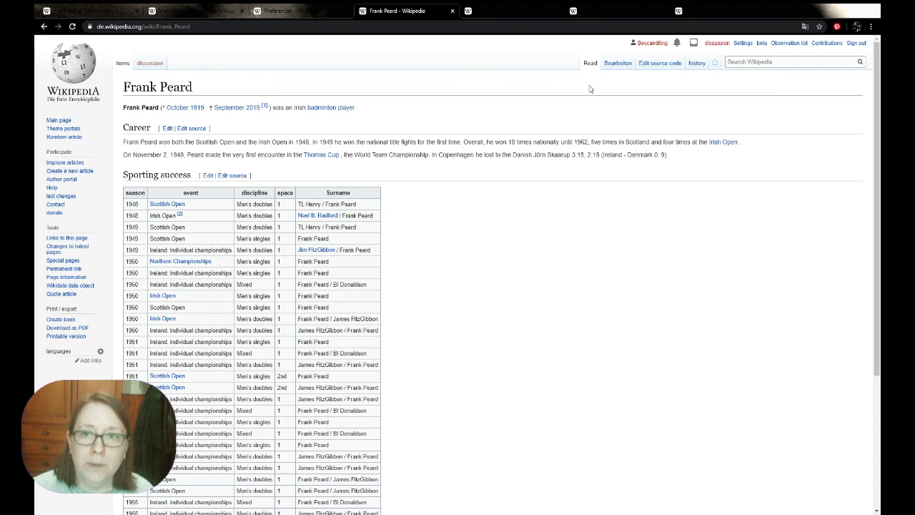
click(806, 27)
click(714, 45)
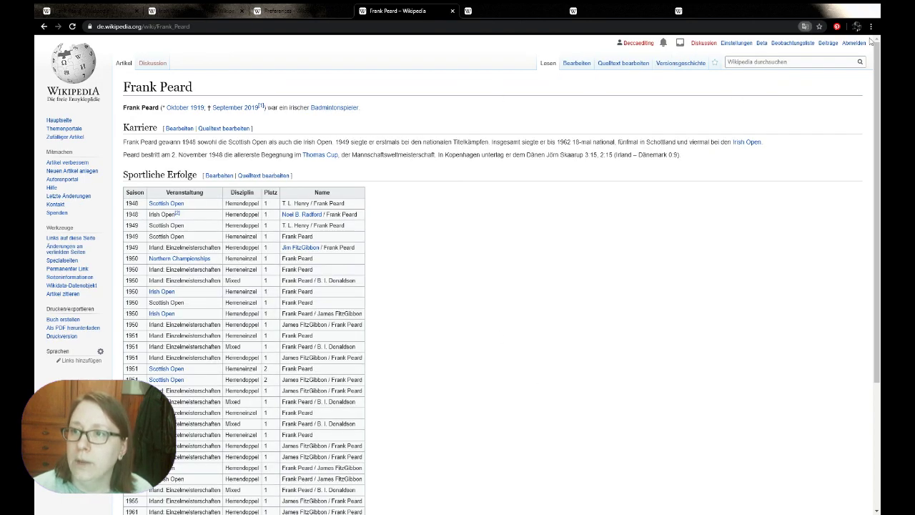
key(ctrl+plus)
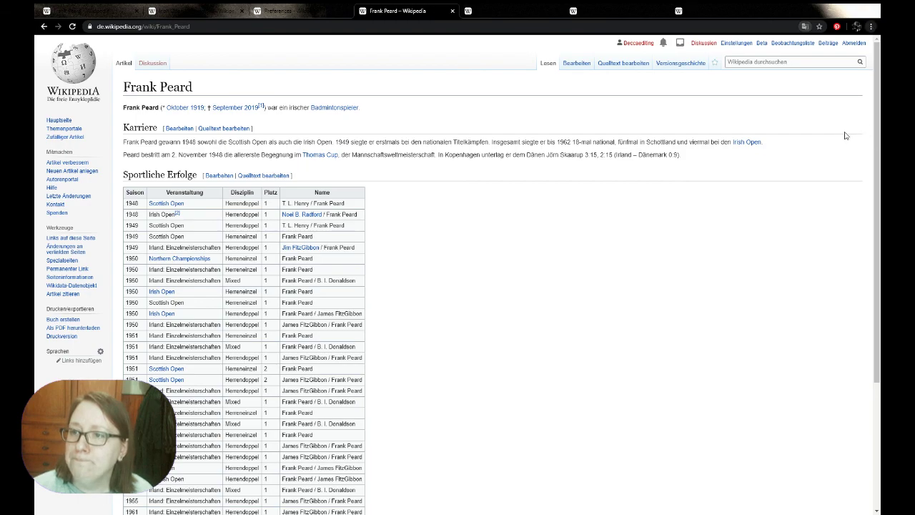
Compare the German Frank Peard article with the English version, and return to the German page.
key(ctrl+plus)
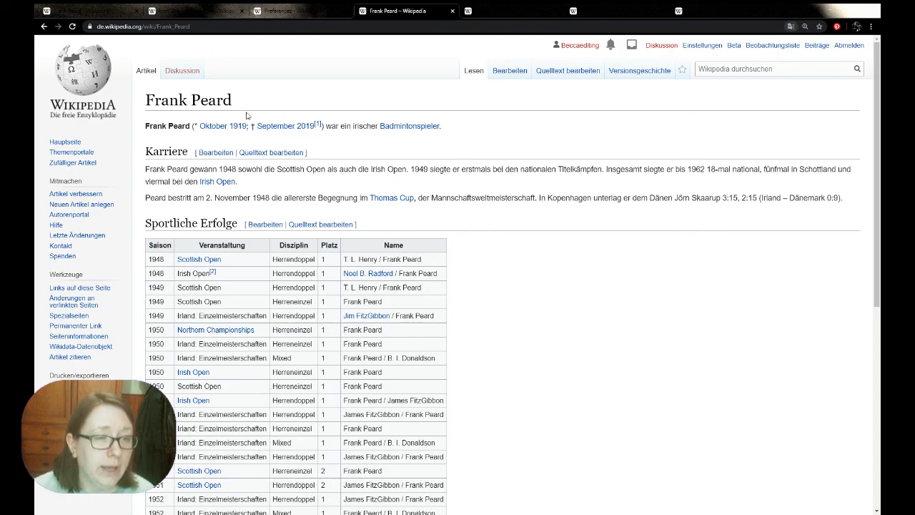
click(82, 10)
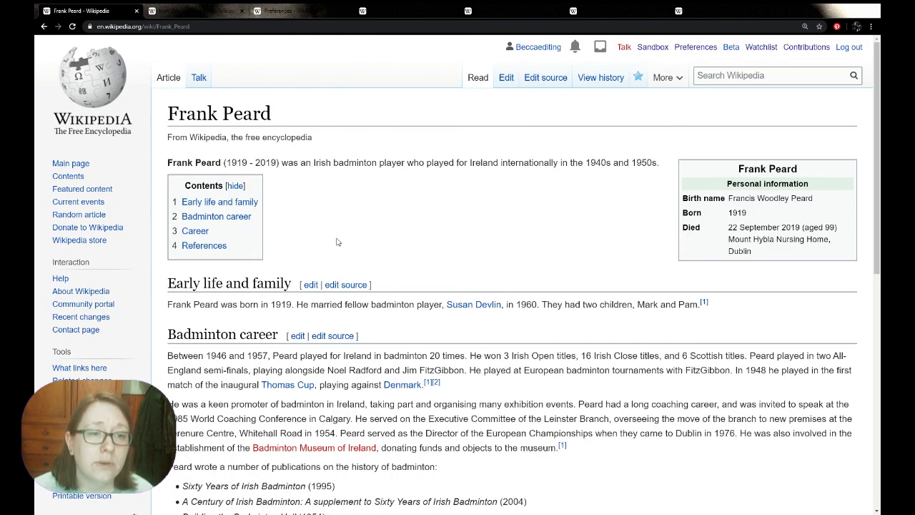
scroll(335, 246, down, 2)
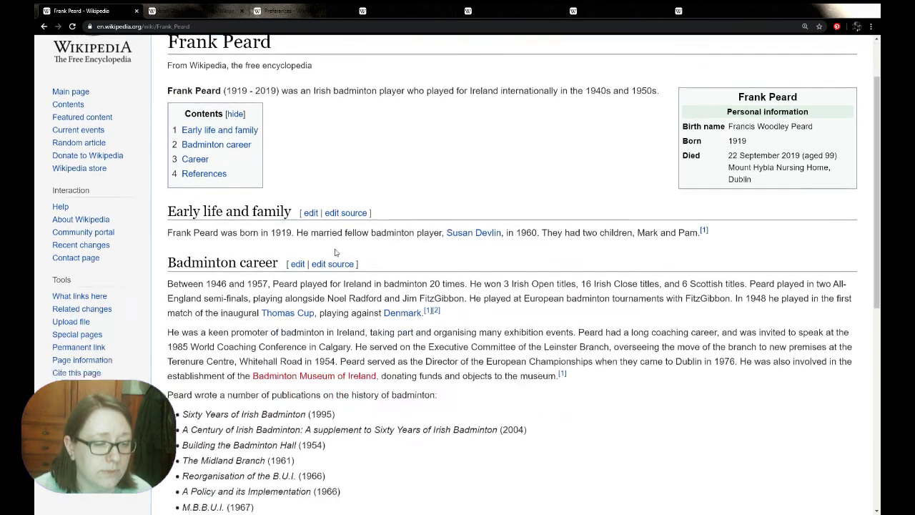
scroll(141, 346, up, 2)
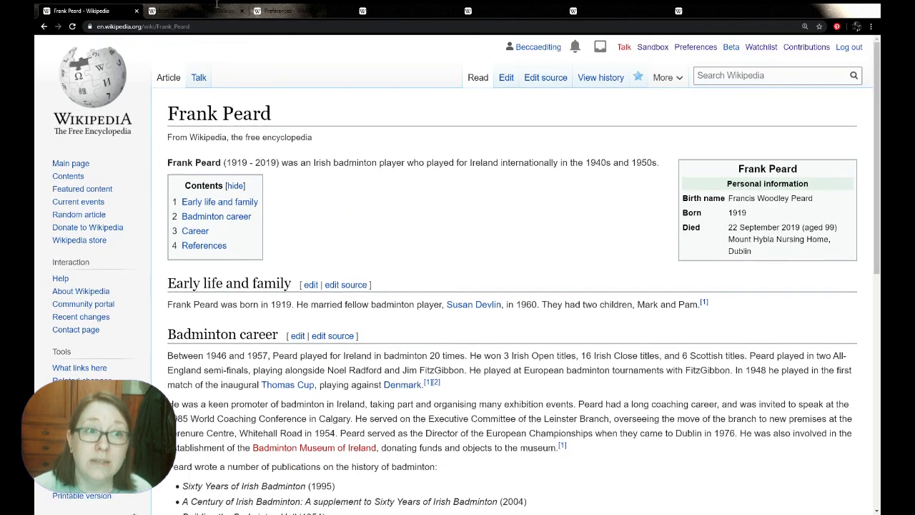
click(414, 11)
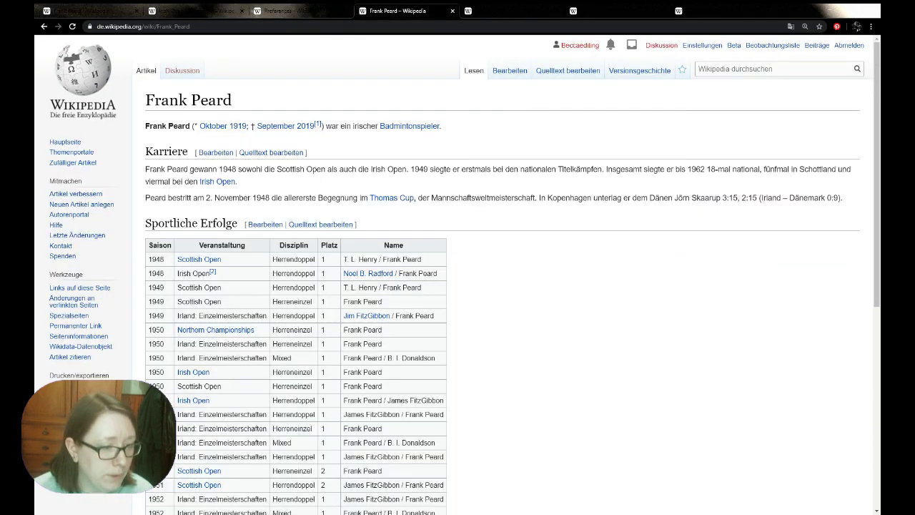
Open the Wikidata item linked from the German Frank Peard article and enlarge the page for reading.
click(52, 348)
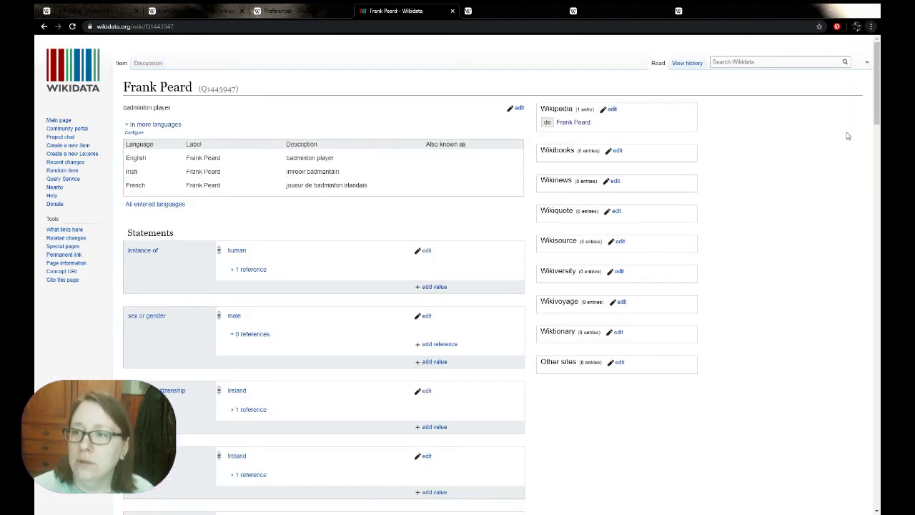
key(ctrl+plus)
key(ctrl+plus)
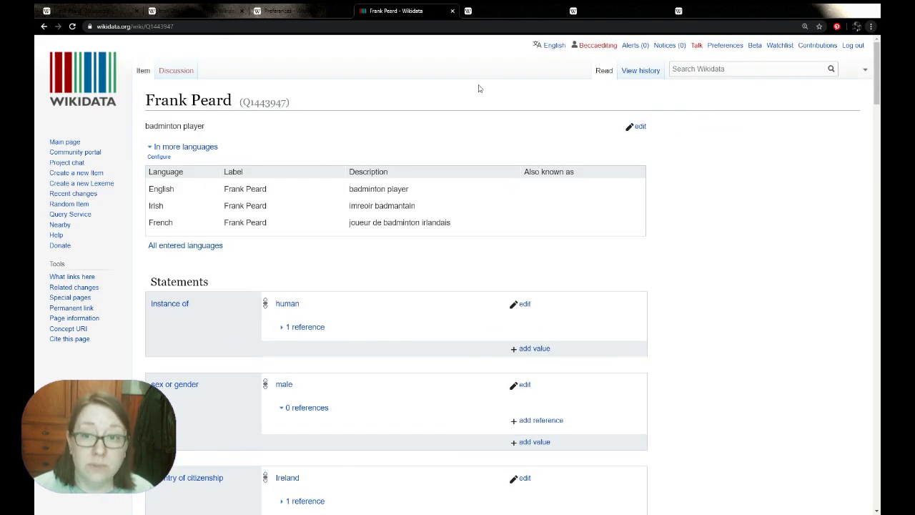
key(ctrl+plus)
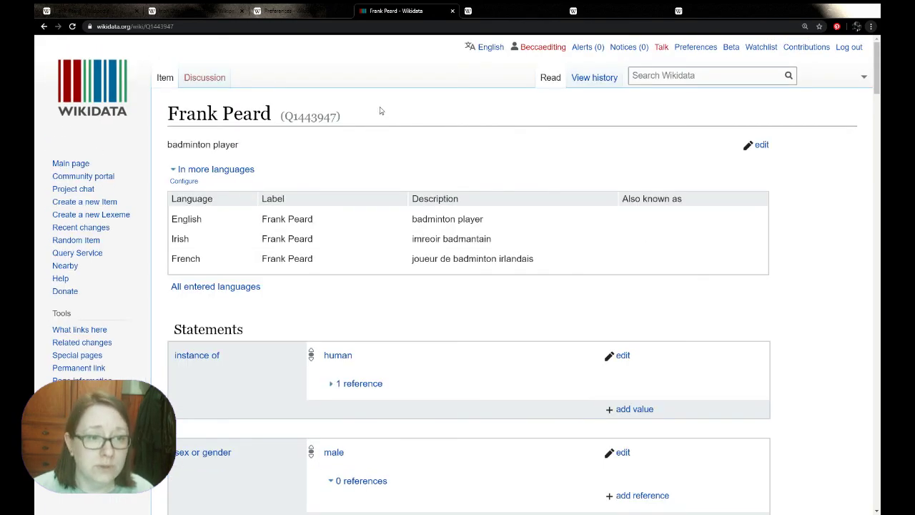
Examine the Wikidata item's statements, from citizenship and life dates through tournament participation, down to its links to other wikis.
scroll(468, 157, down, 1)
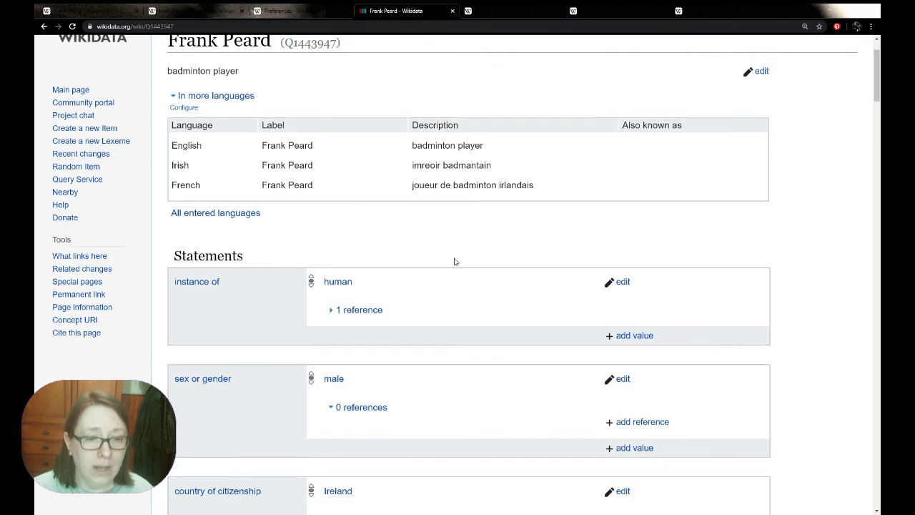
scroll(454, 262, down, 1)
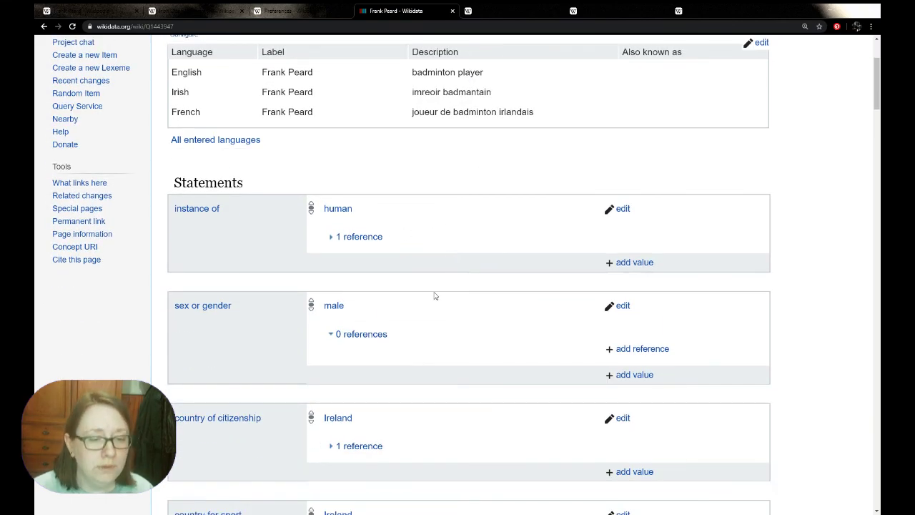
scroll(433, 301, down, 1)
scroll(451, 362, down, 4)
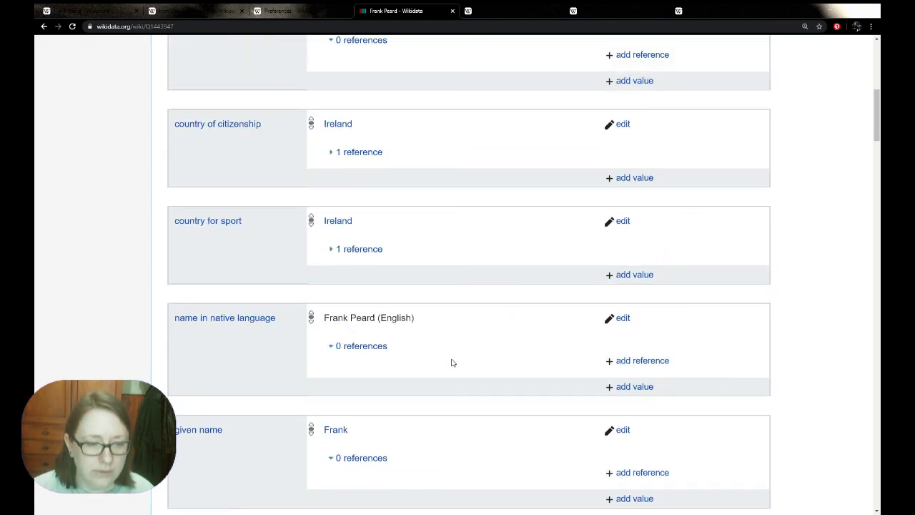
scroll(451, 363, down, 5)
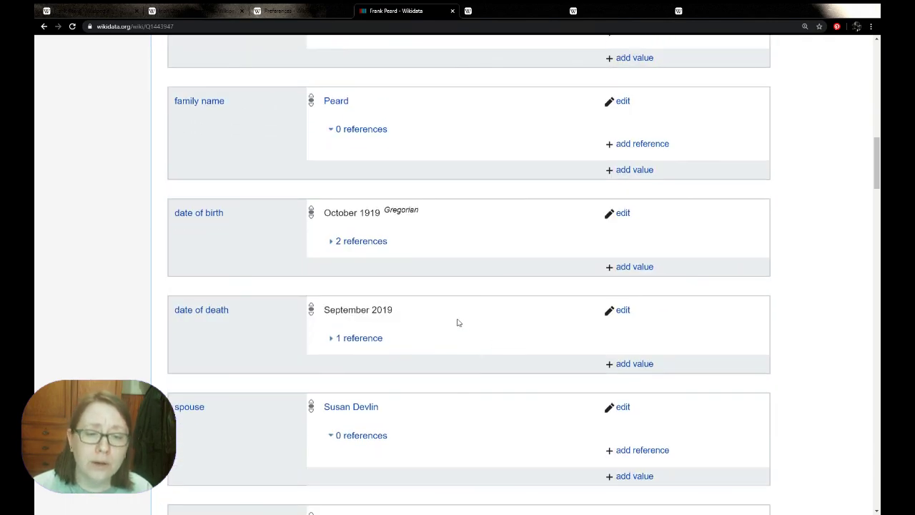
scroll(496, 293, down, 2)
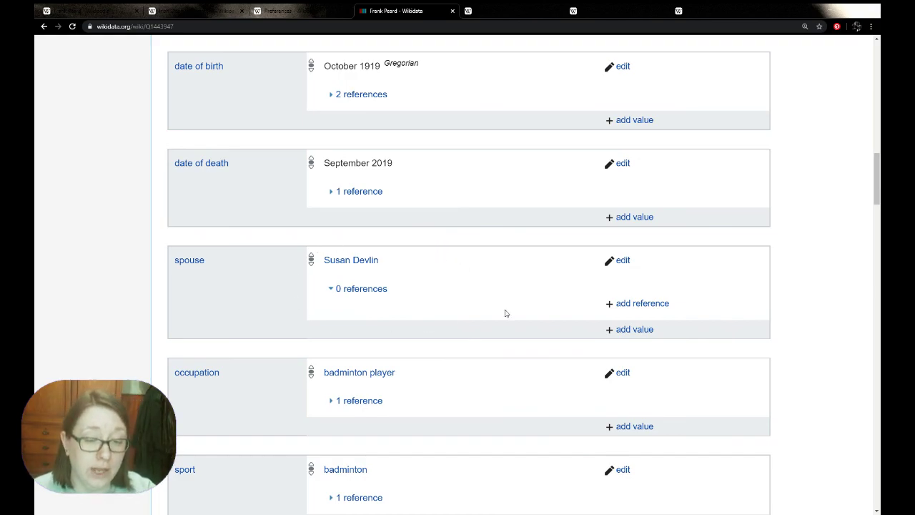
scroll(509, 315, down, 6)
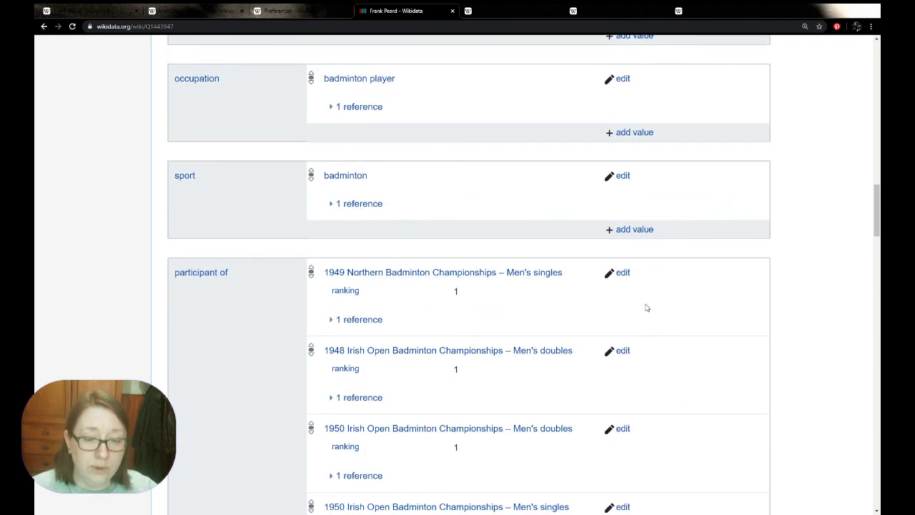
scroll(645, 308, down, 11)
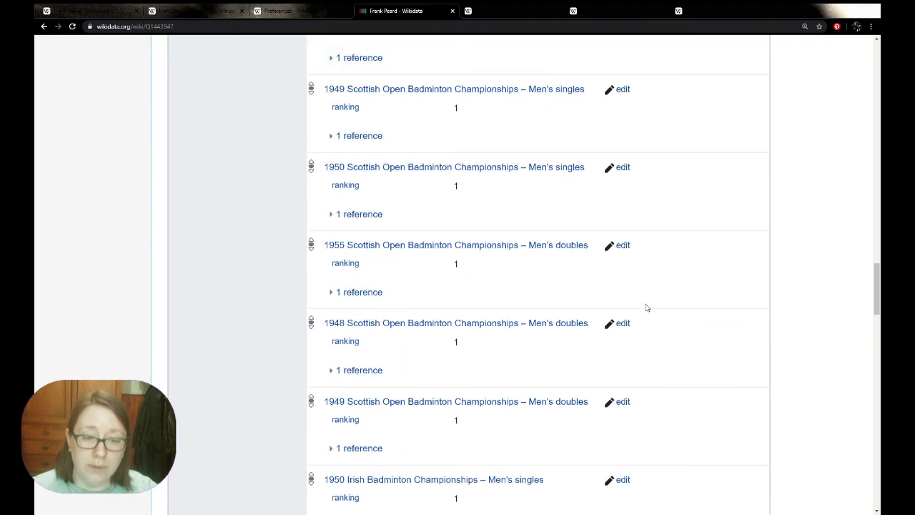
scroll(645, 307, down, 15)
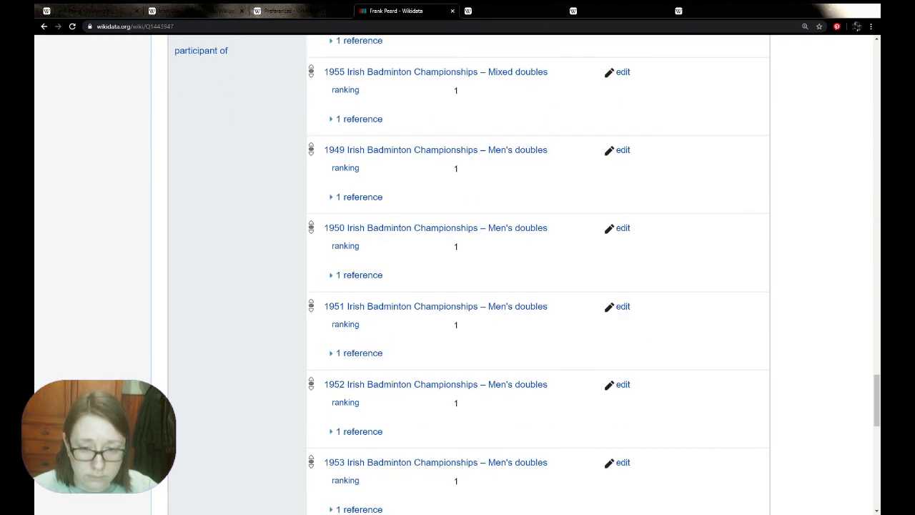
scroll(646, 308, down, 4)
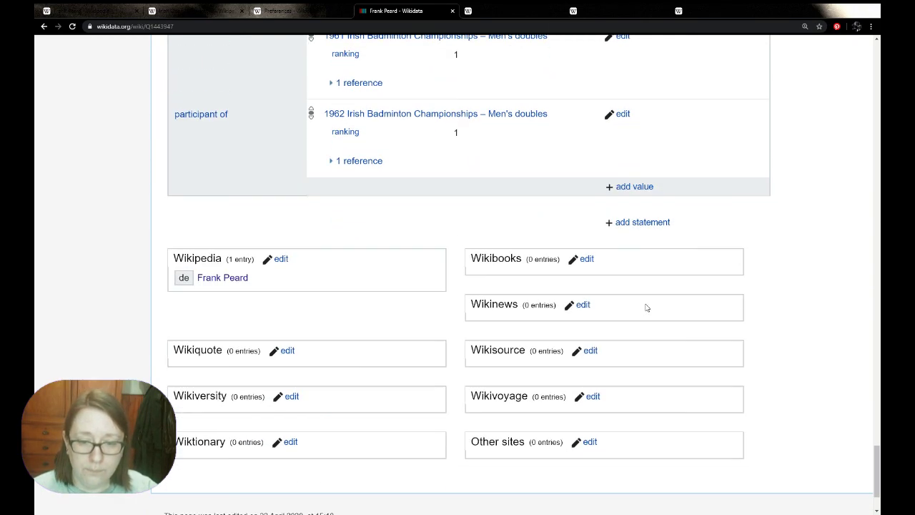
Add the English Wikipedia article "Frank Peard" under language code "en" to the item's Wikipedia links, dismissing the licence notice, and publish.
click(282, 260)
click(195, 378)
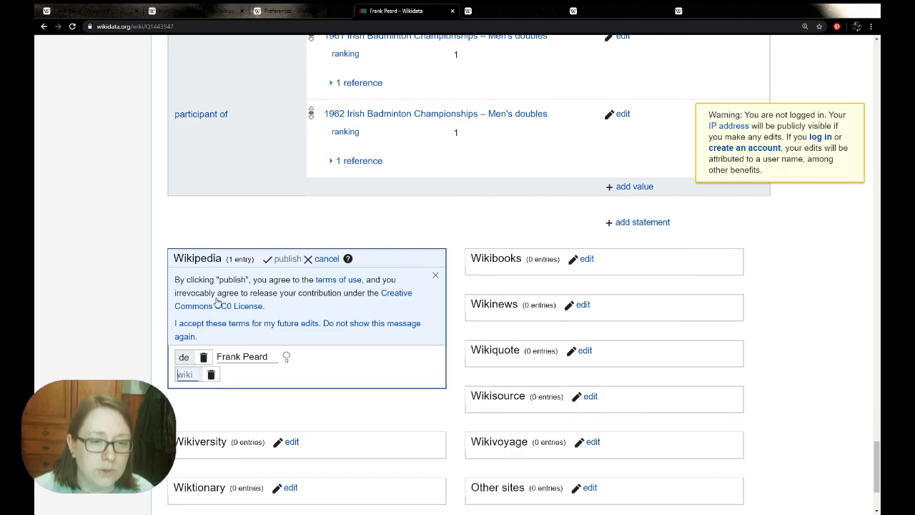
click(434, 275)
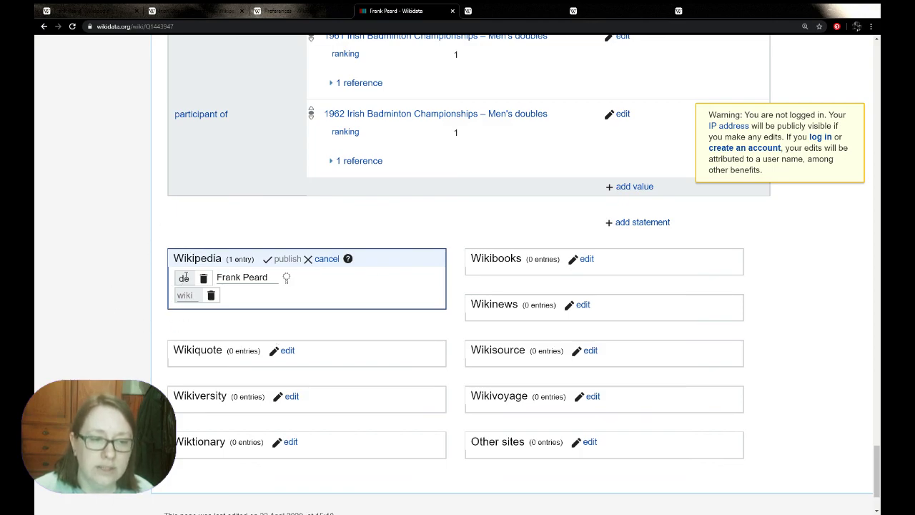
text(en)
click(211, 307)
click(241, 295)
text(Fra)
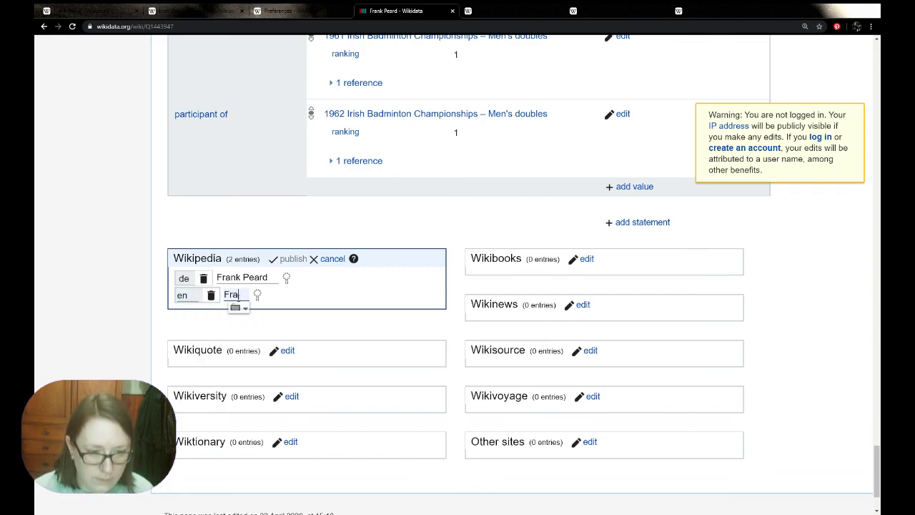
text(nk Peard)
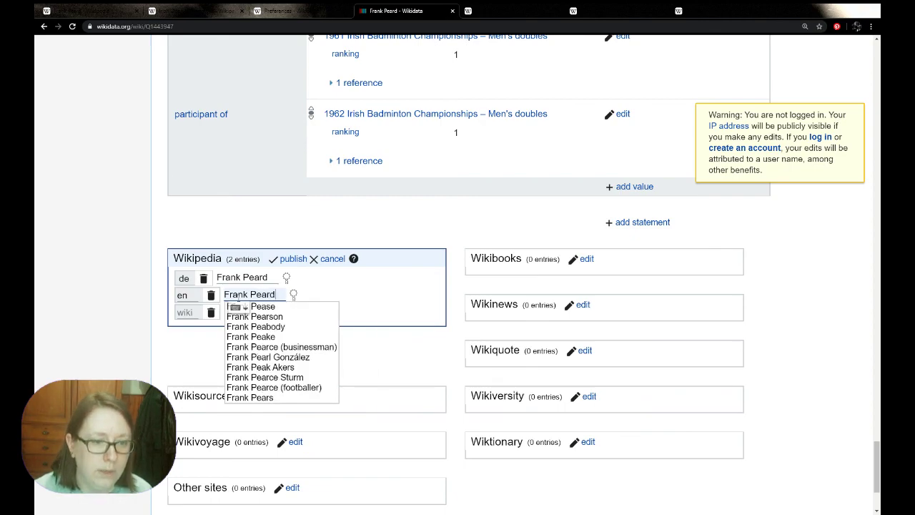
click(282, 307)
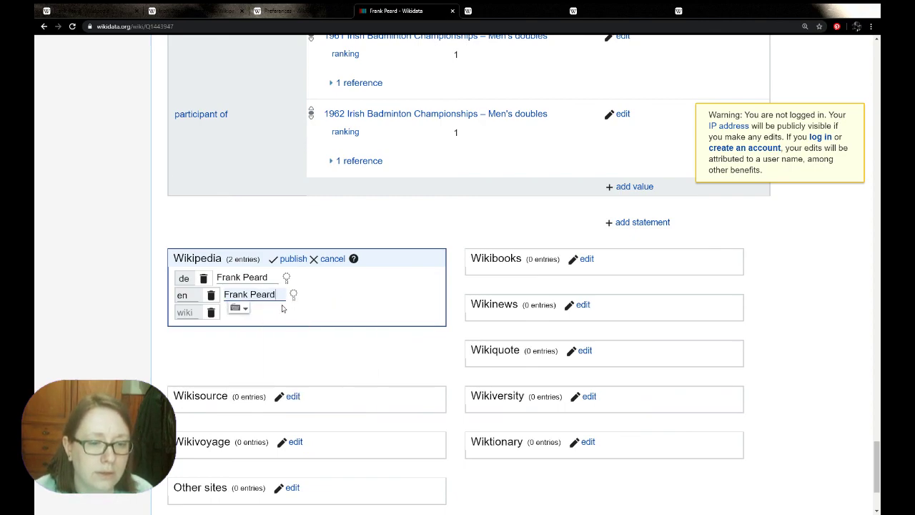
click(289, 259)
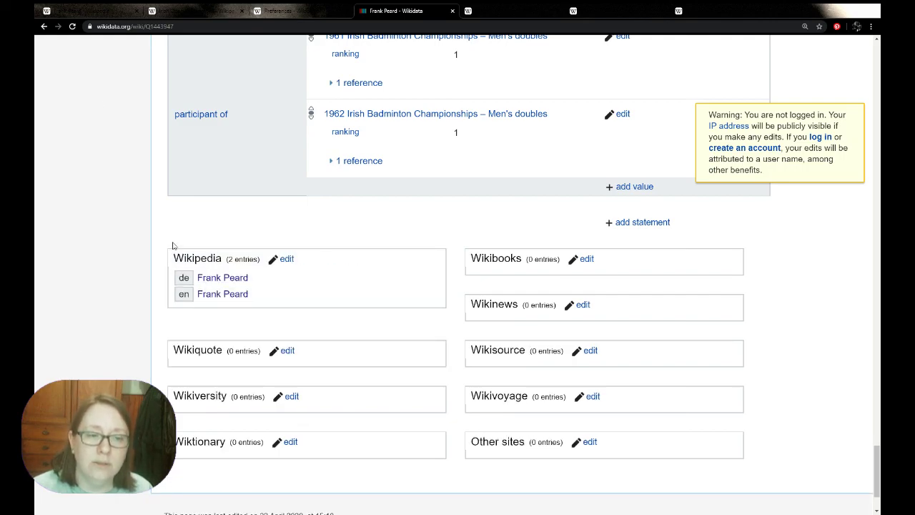
Return to the English Frank Peard article, reload it, and check its language and Wikidata links.
click(56, 7)
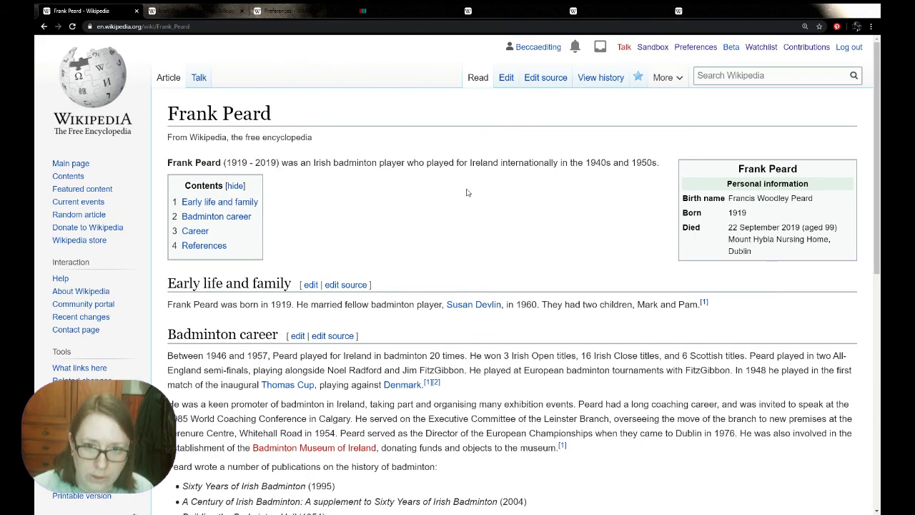
click(72, 26)
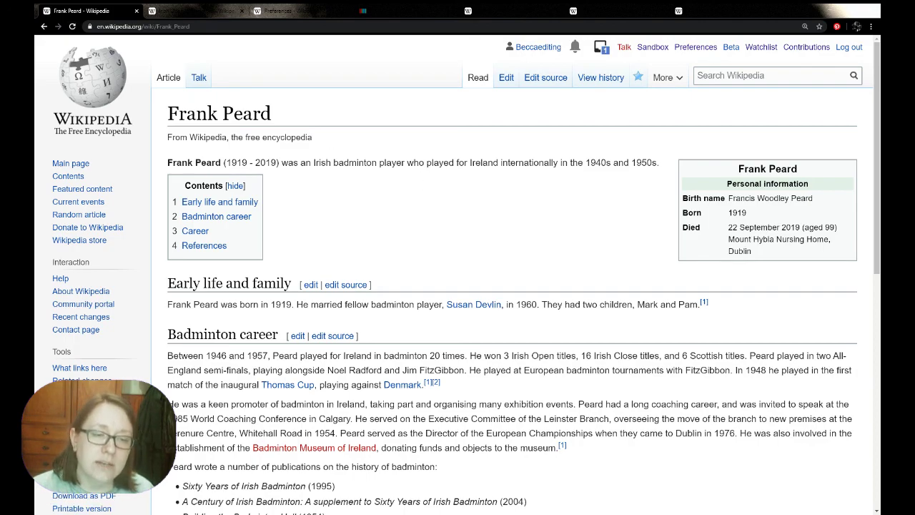
scroll(36, 386, down, 3)
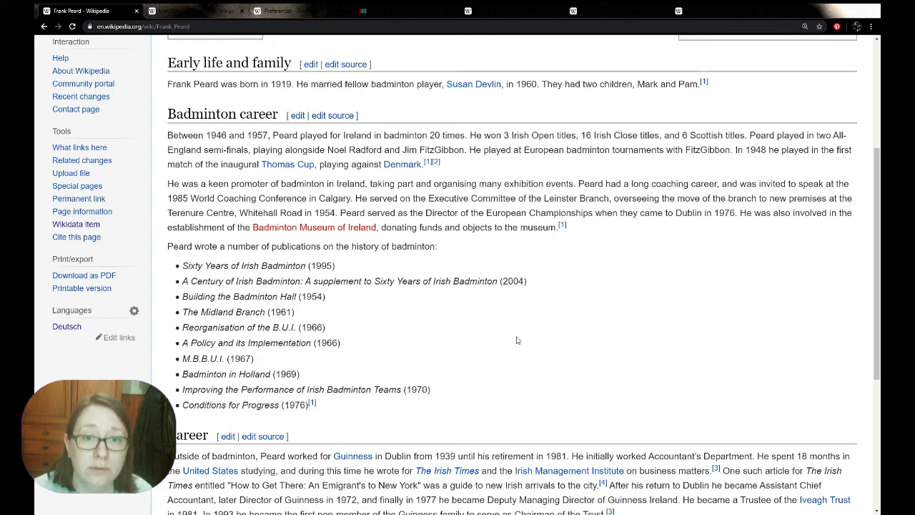
scroll(517, 341, up, 4)
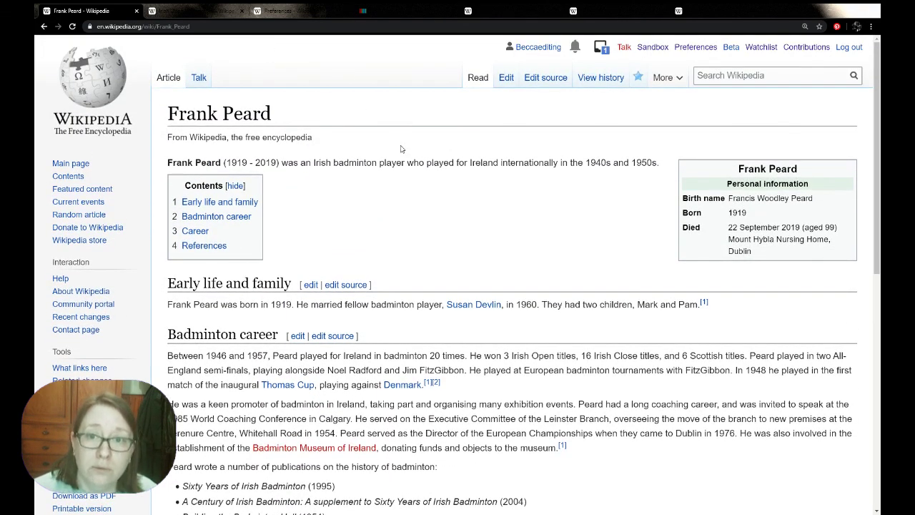
View the account's notices, expand the one from Wikidata, mark it as read, and close the list.
click(602, 48)
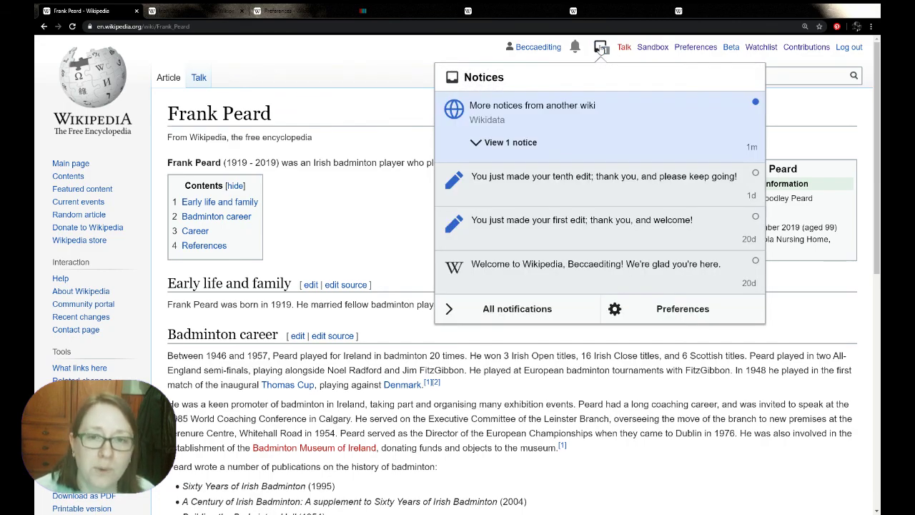
click(605, 48)
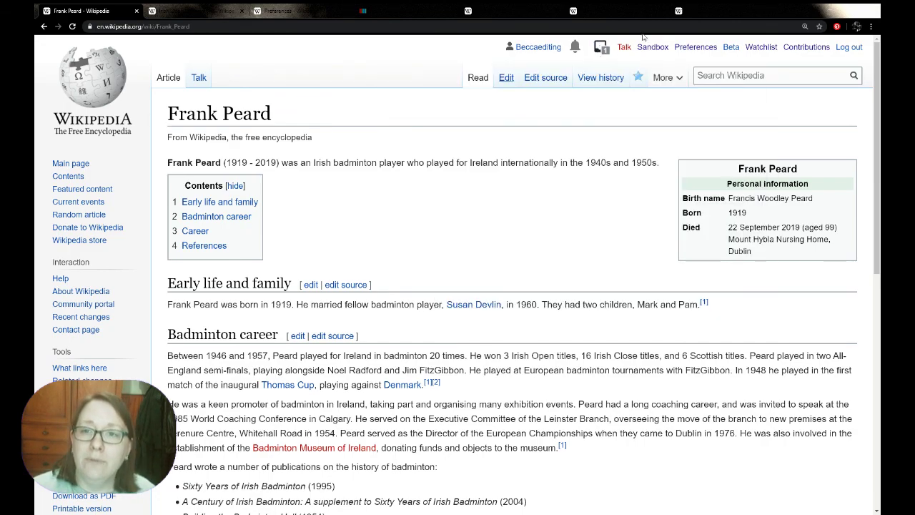
click(606, 48)
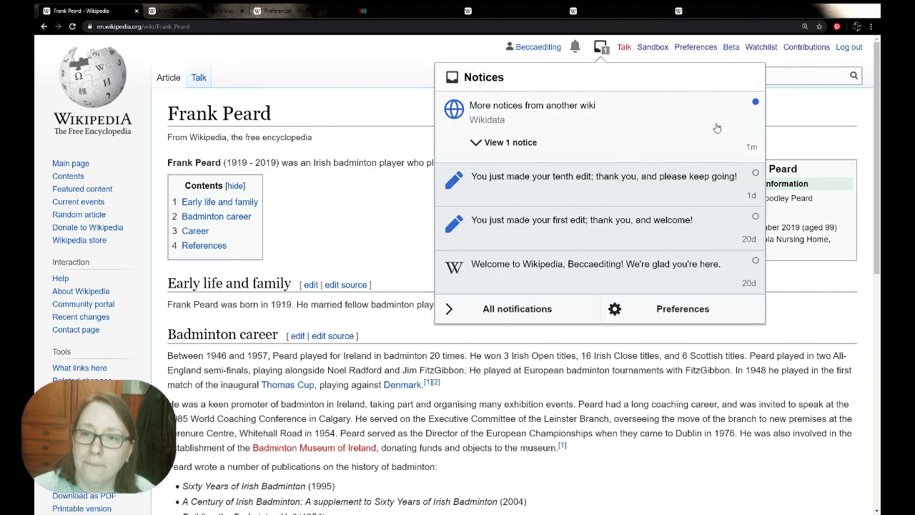
click(500, 142)
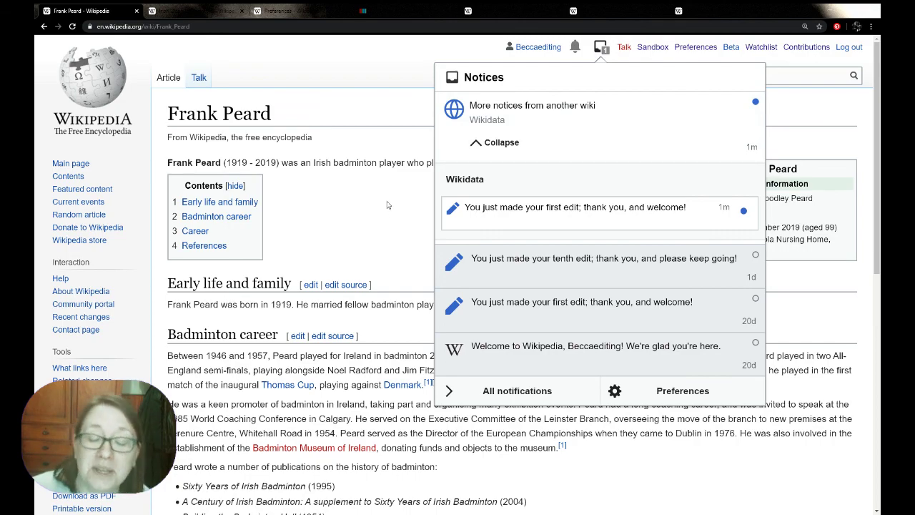
click(752, 107)
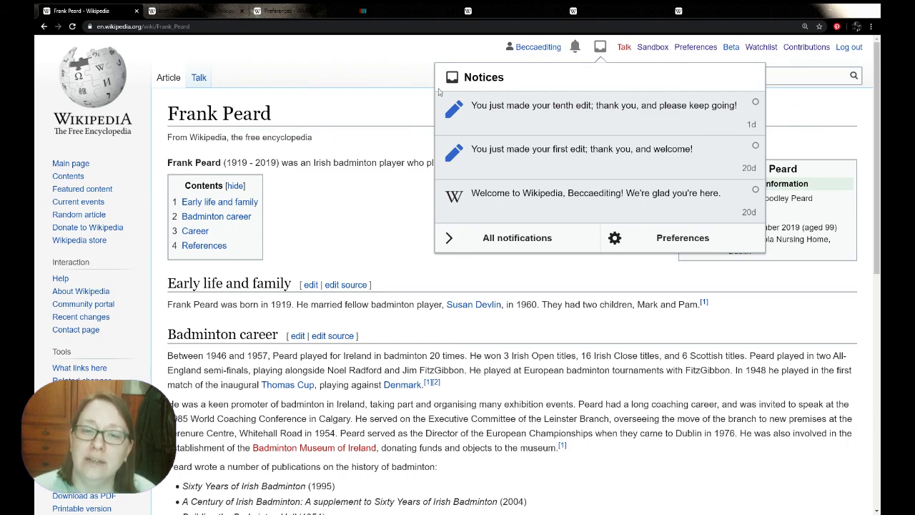
click(360, 109)
drag(167, 113, 288, 122)
click(304, 125)
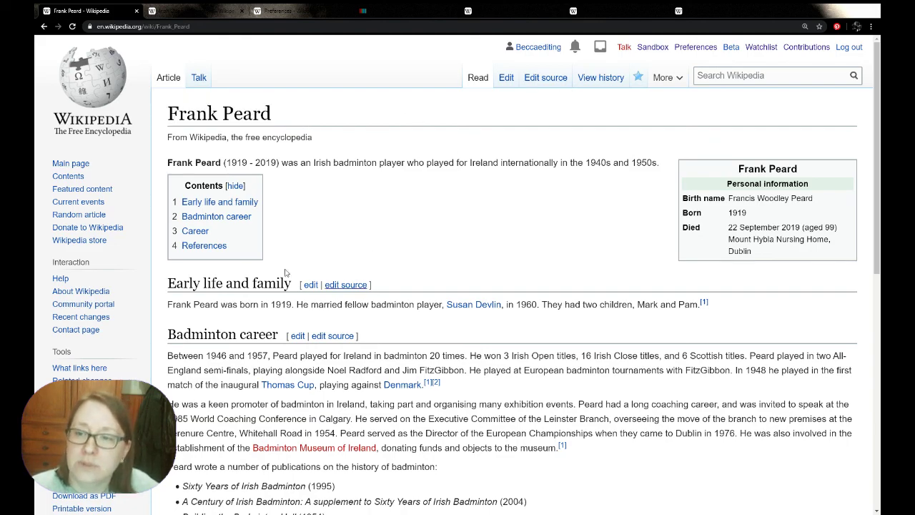